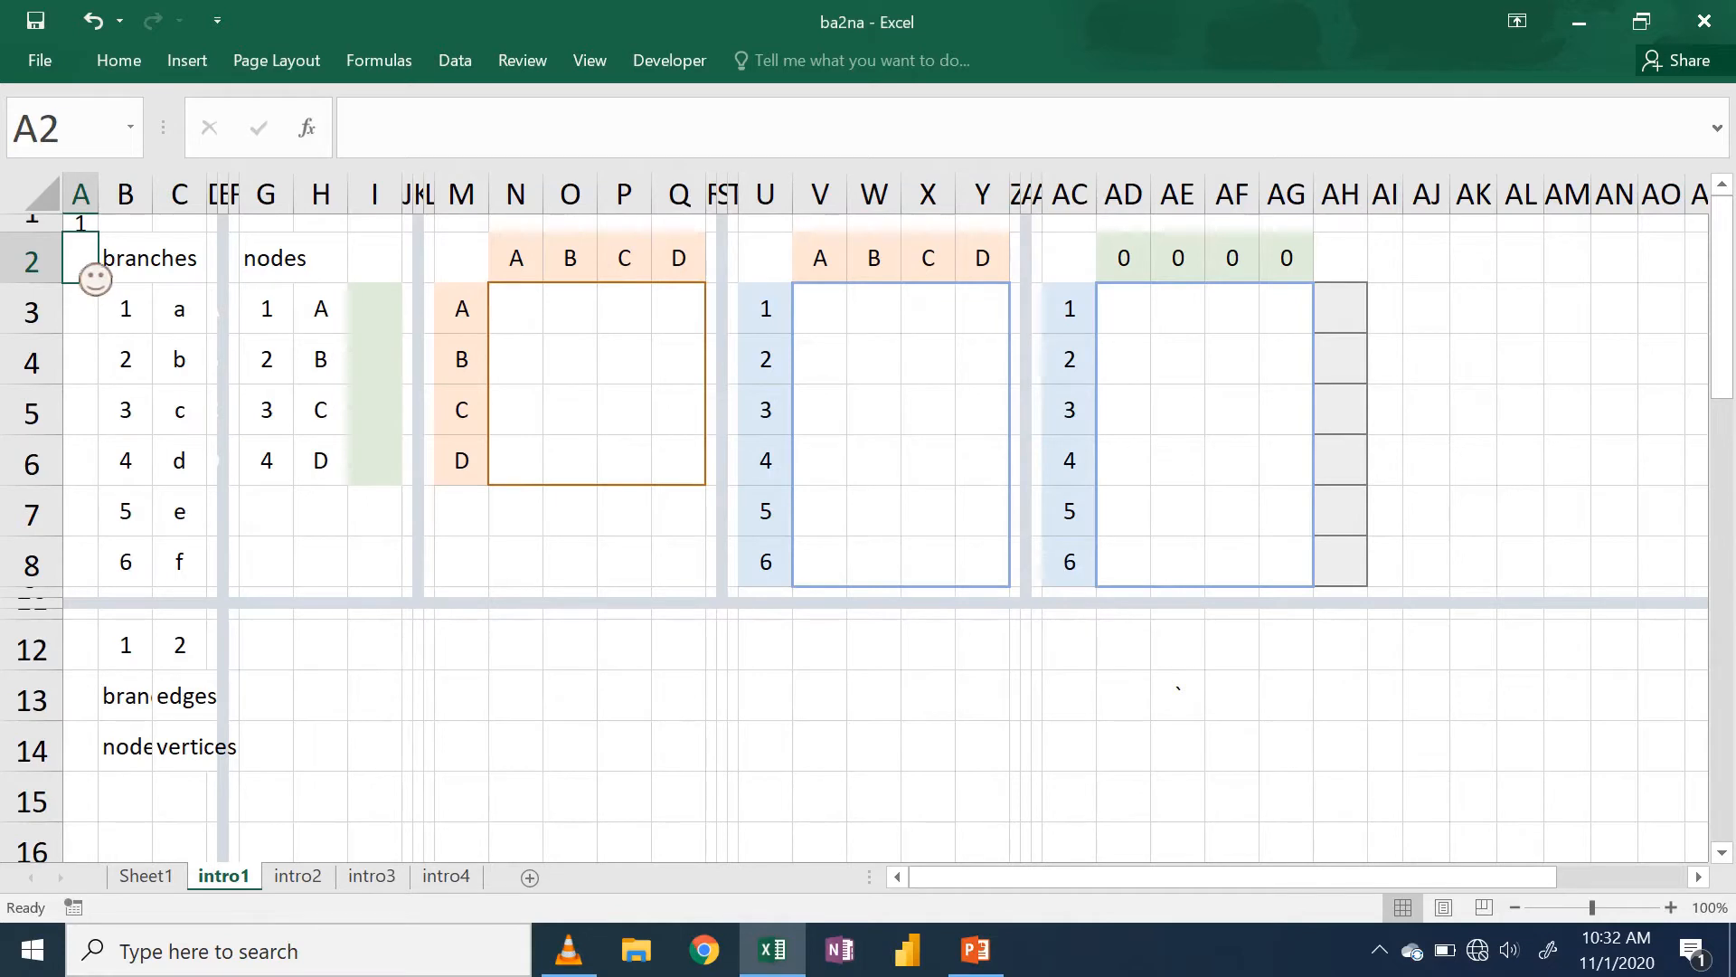
- Switch the naming selector in cell A1 to 2 to try the alternative labels, and restore it to 1
key(Up)
text(2)
key(Return)
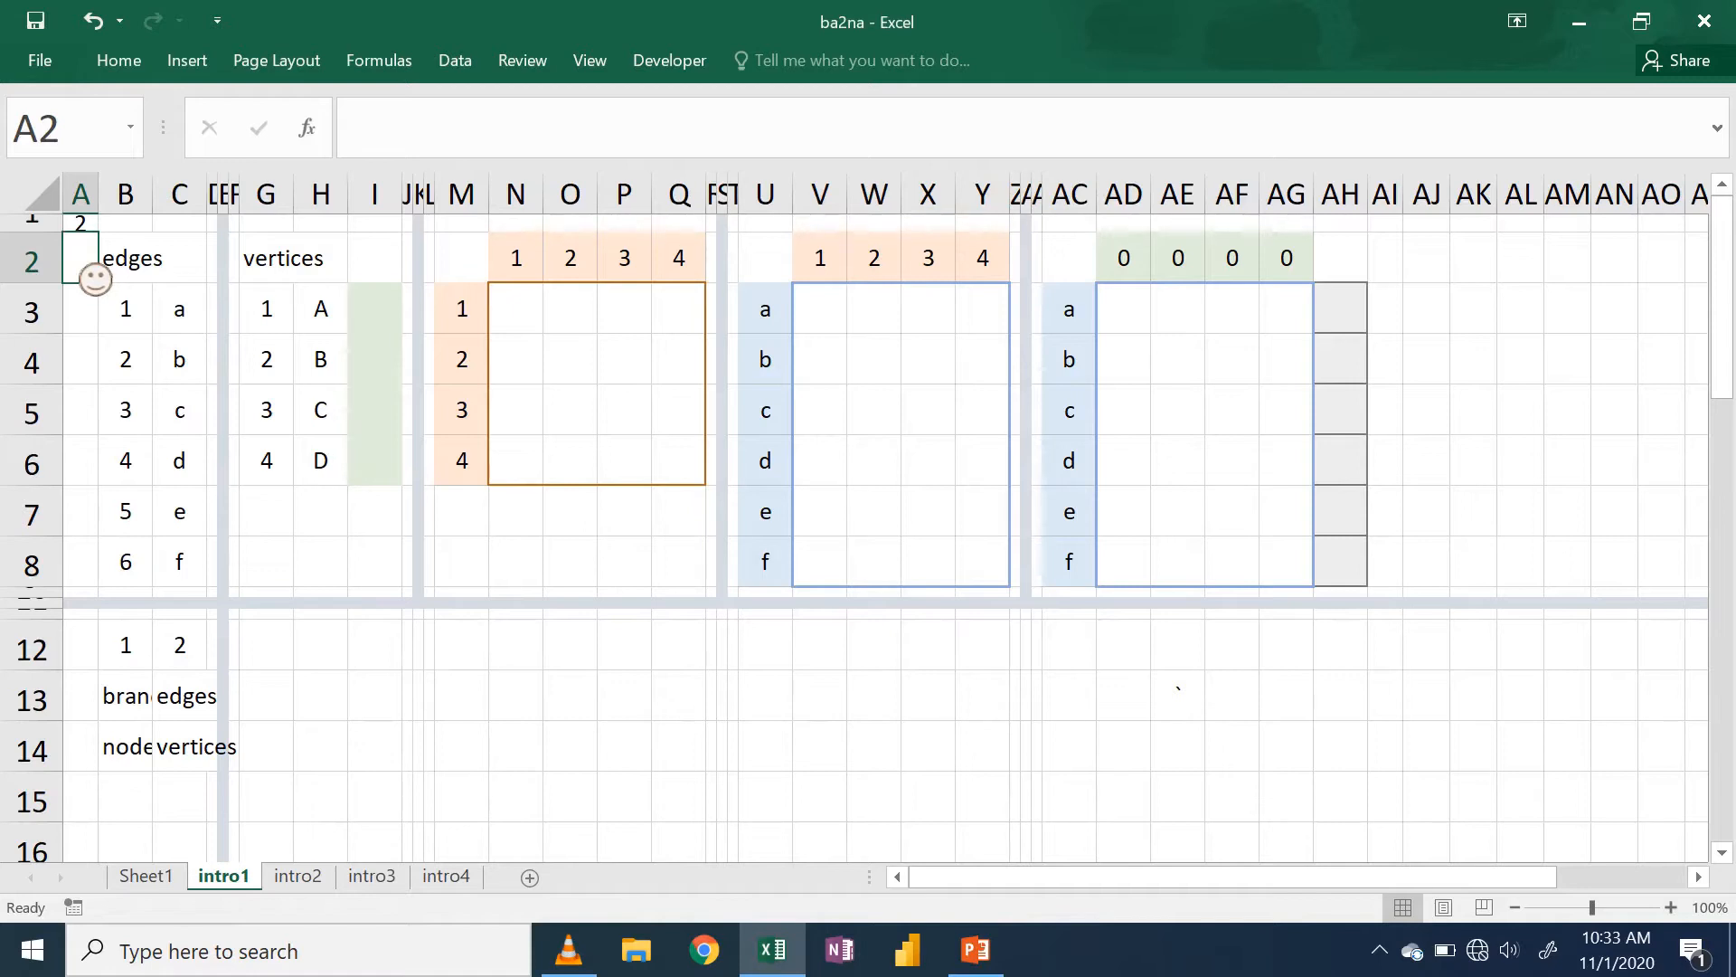
key(Up)
text(1)
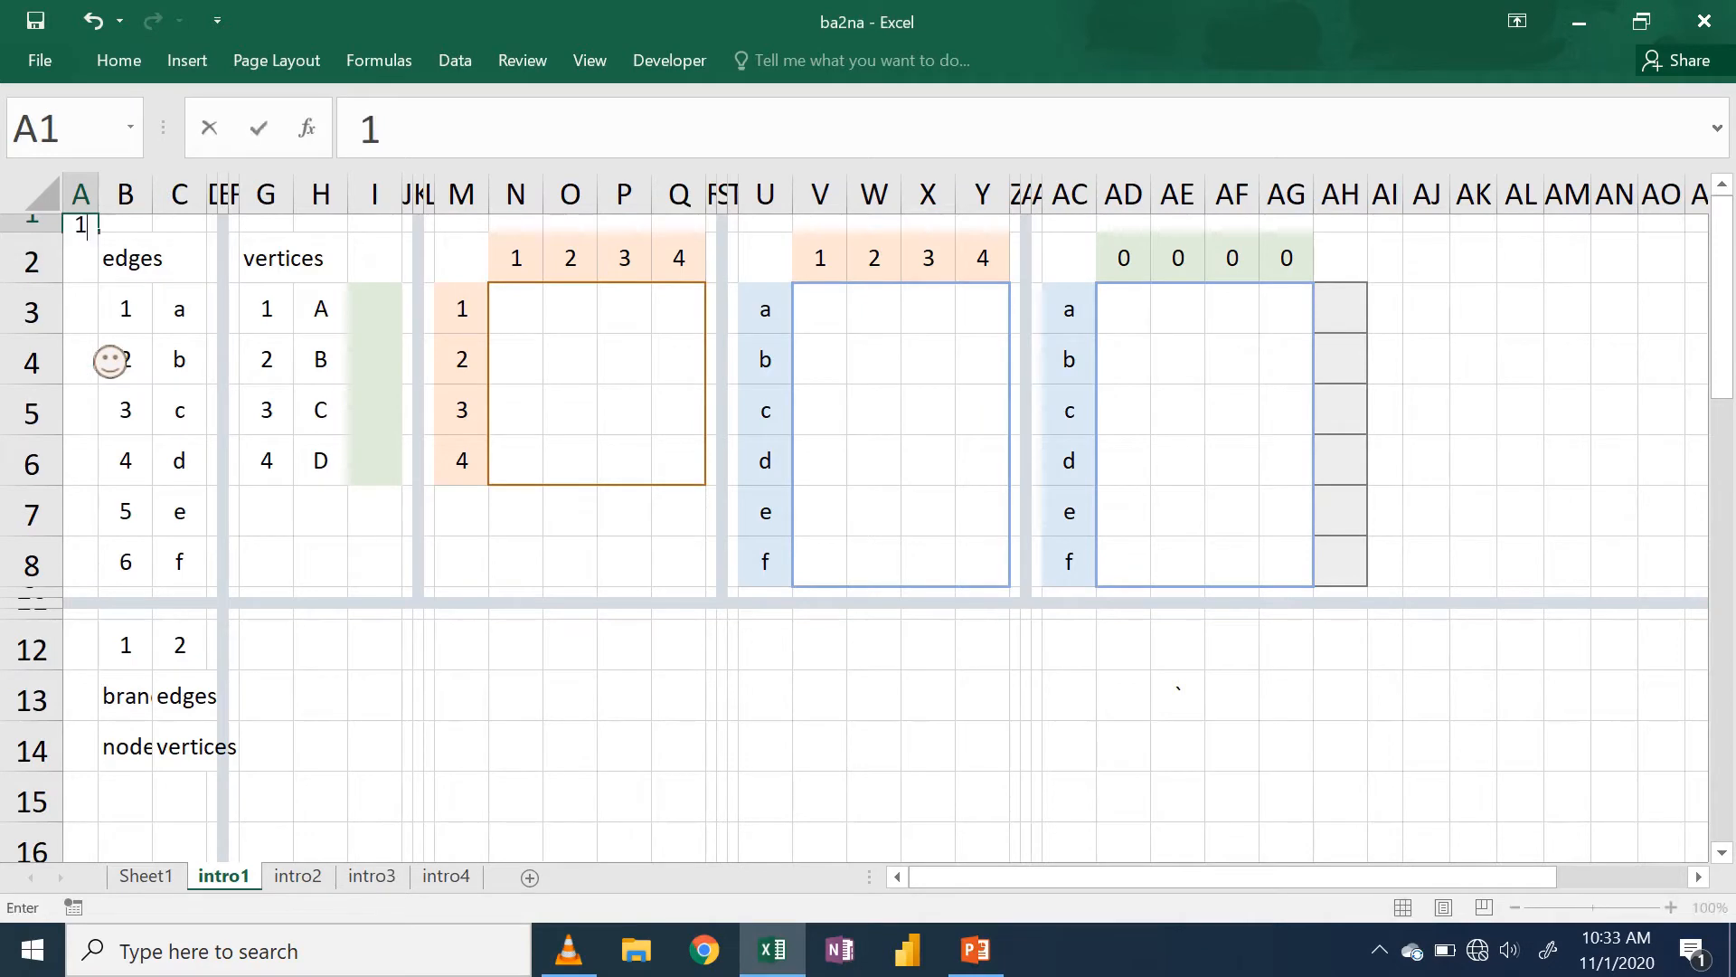
key(Return)
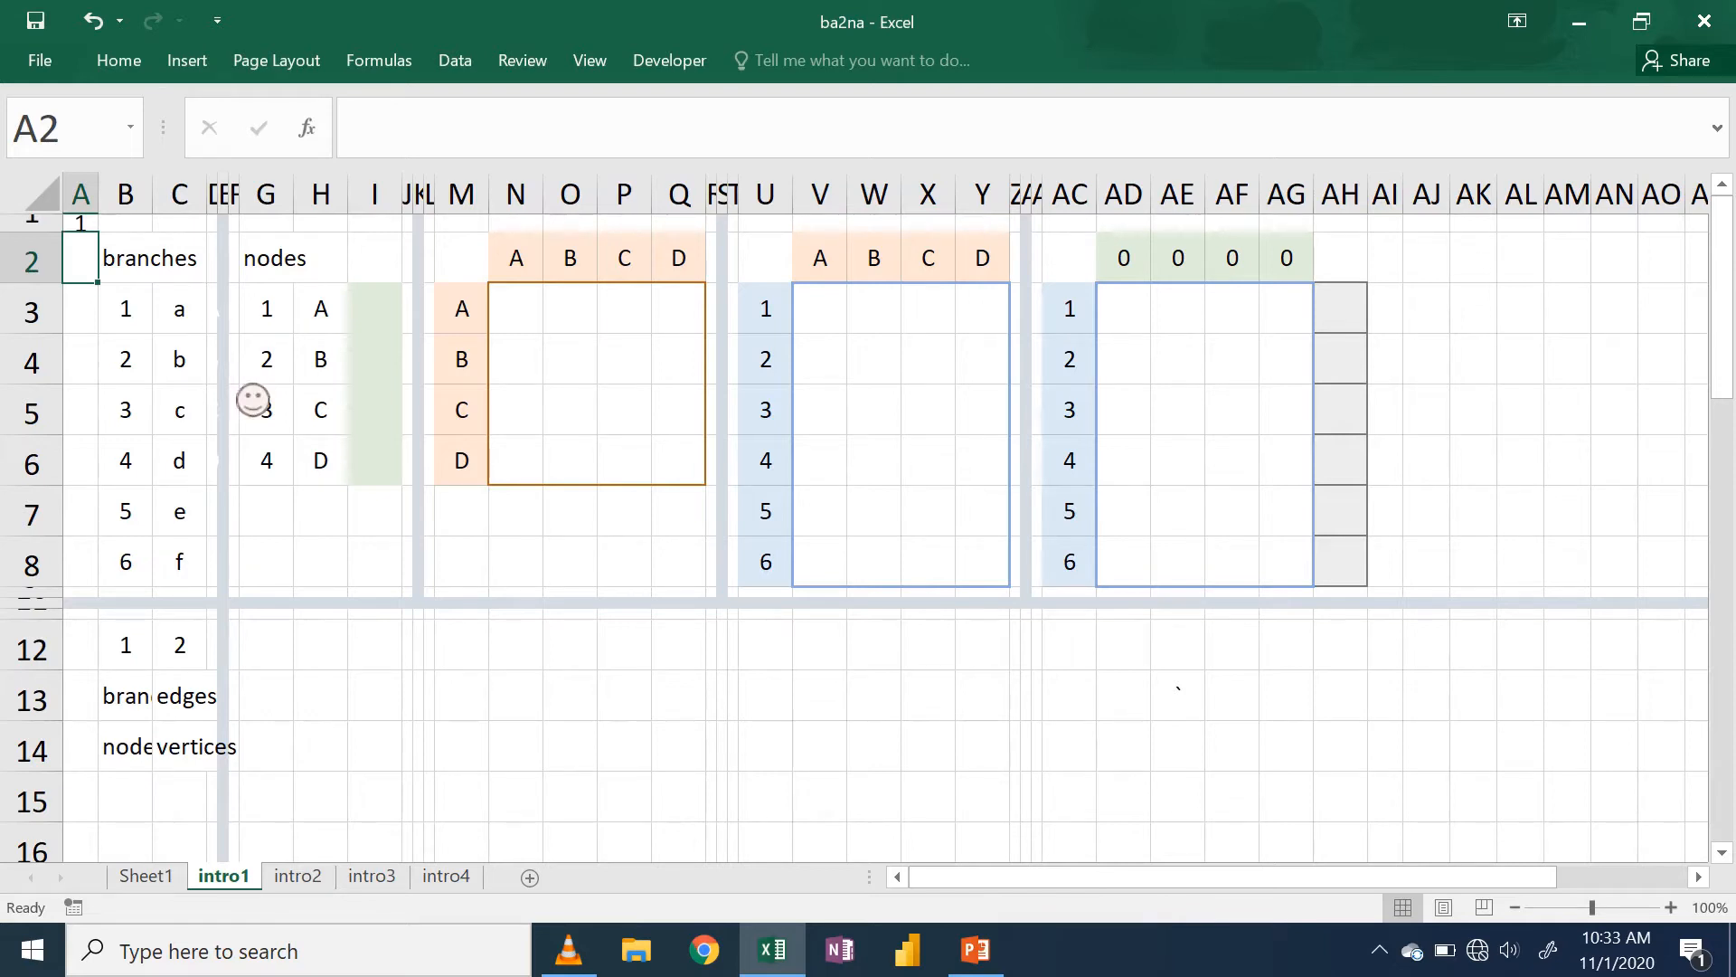
- View the circuit diagrams on sheets intro2 and intro3, and open sheet intro4
click(302, 875)
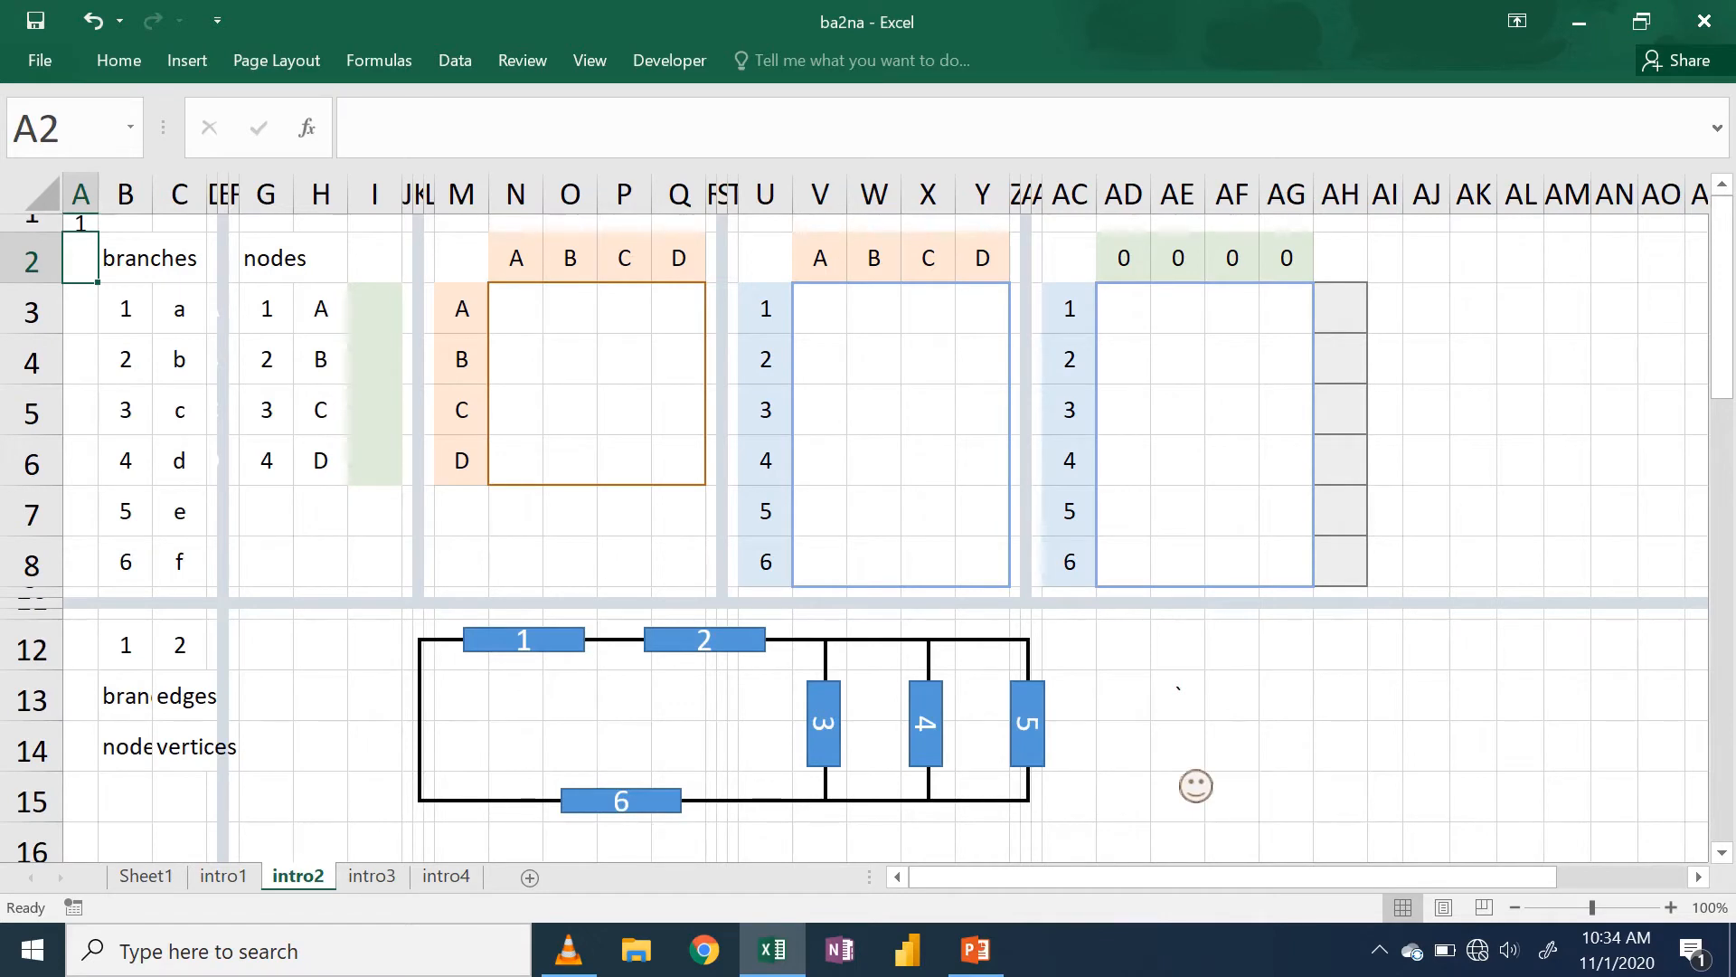
click(372, 877)
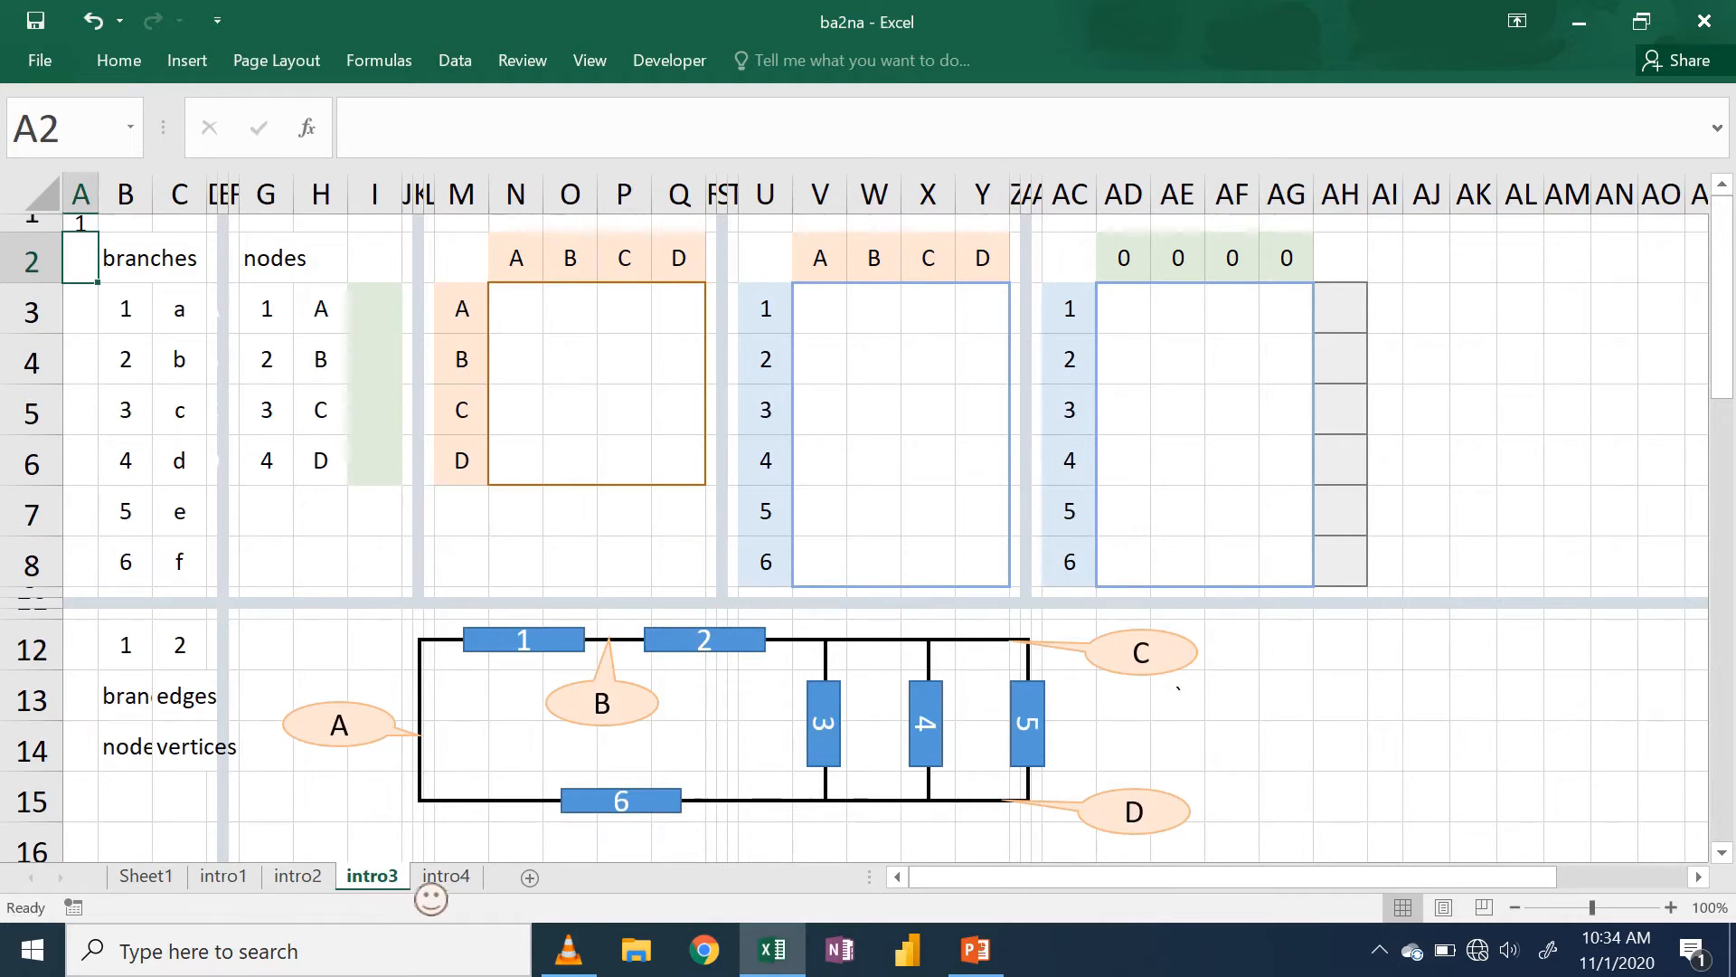
click(446, 875)
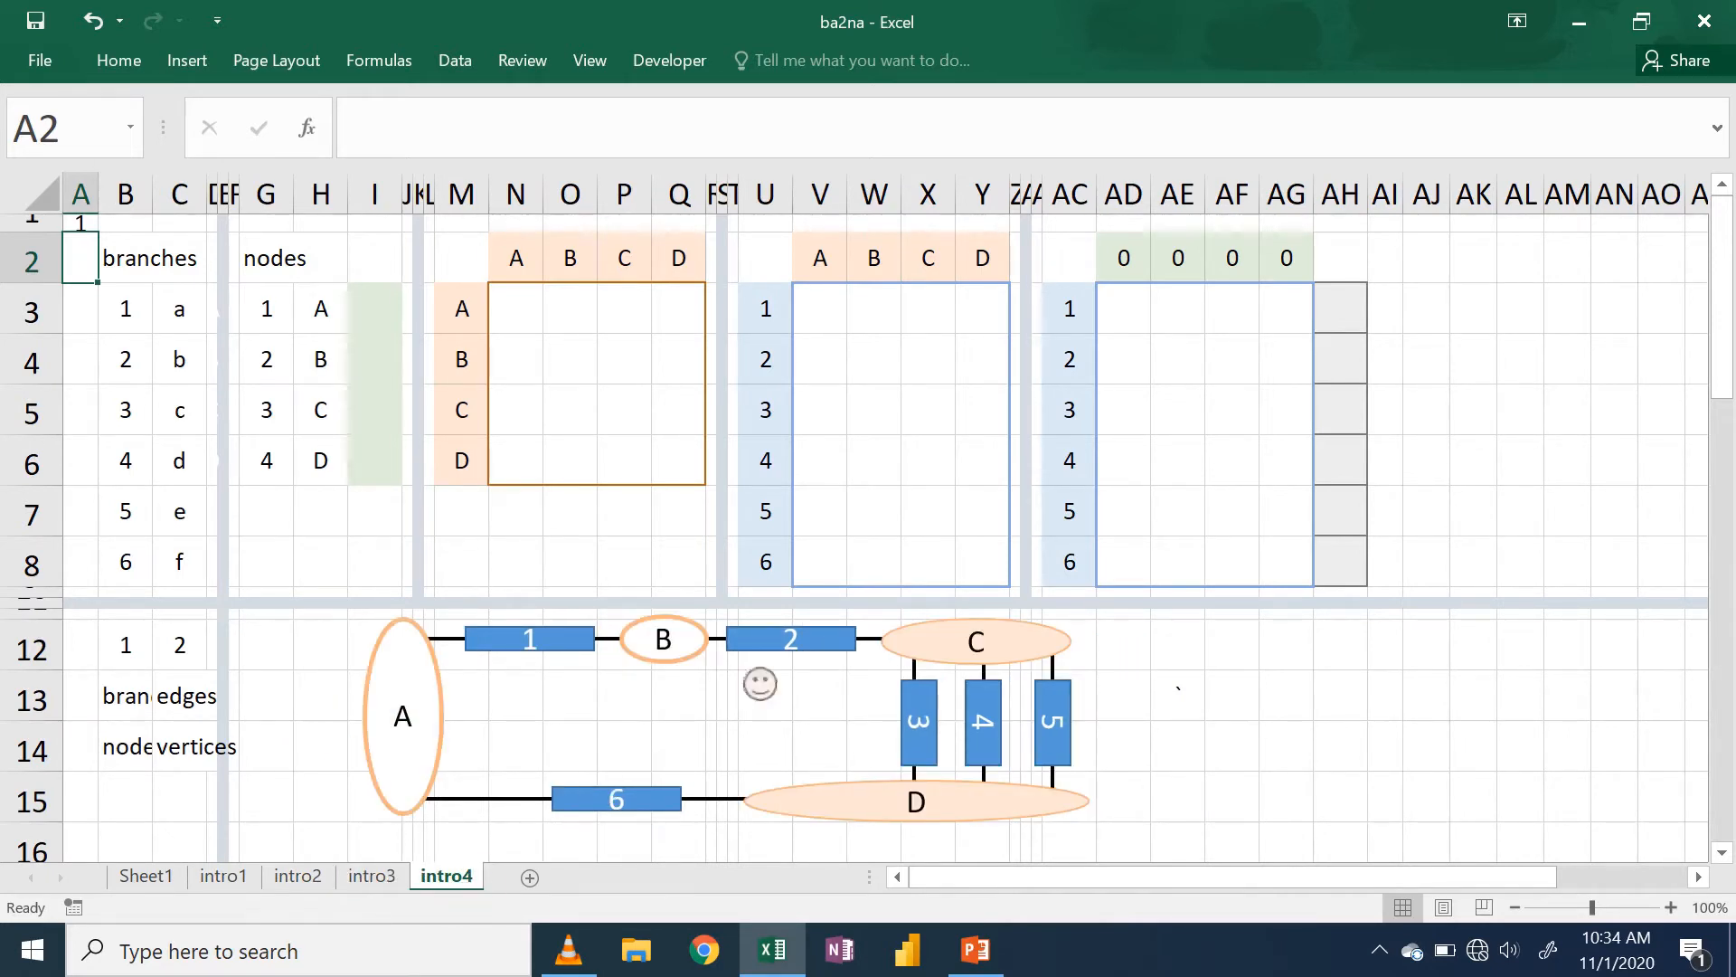
- In the branch-by-node table, enter 1 under nodes A and B for branch 1 and under B and C for branch 2
click(840, 325)
text(1)
key(Tab)
text(1)
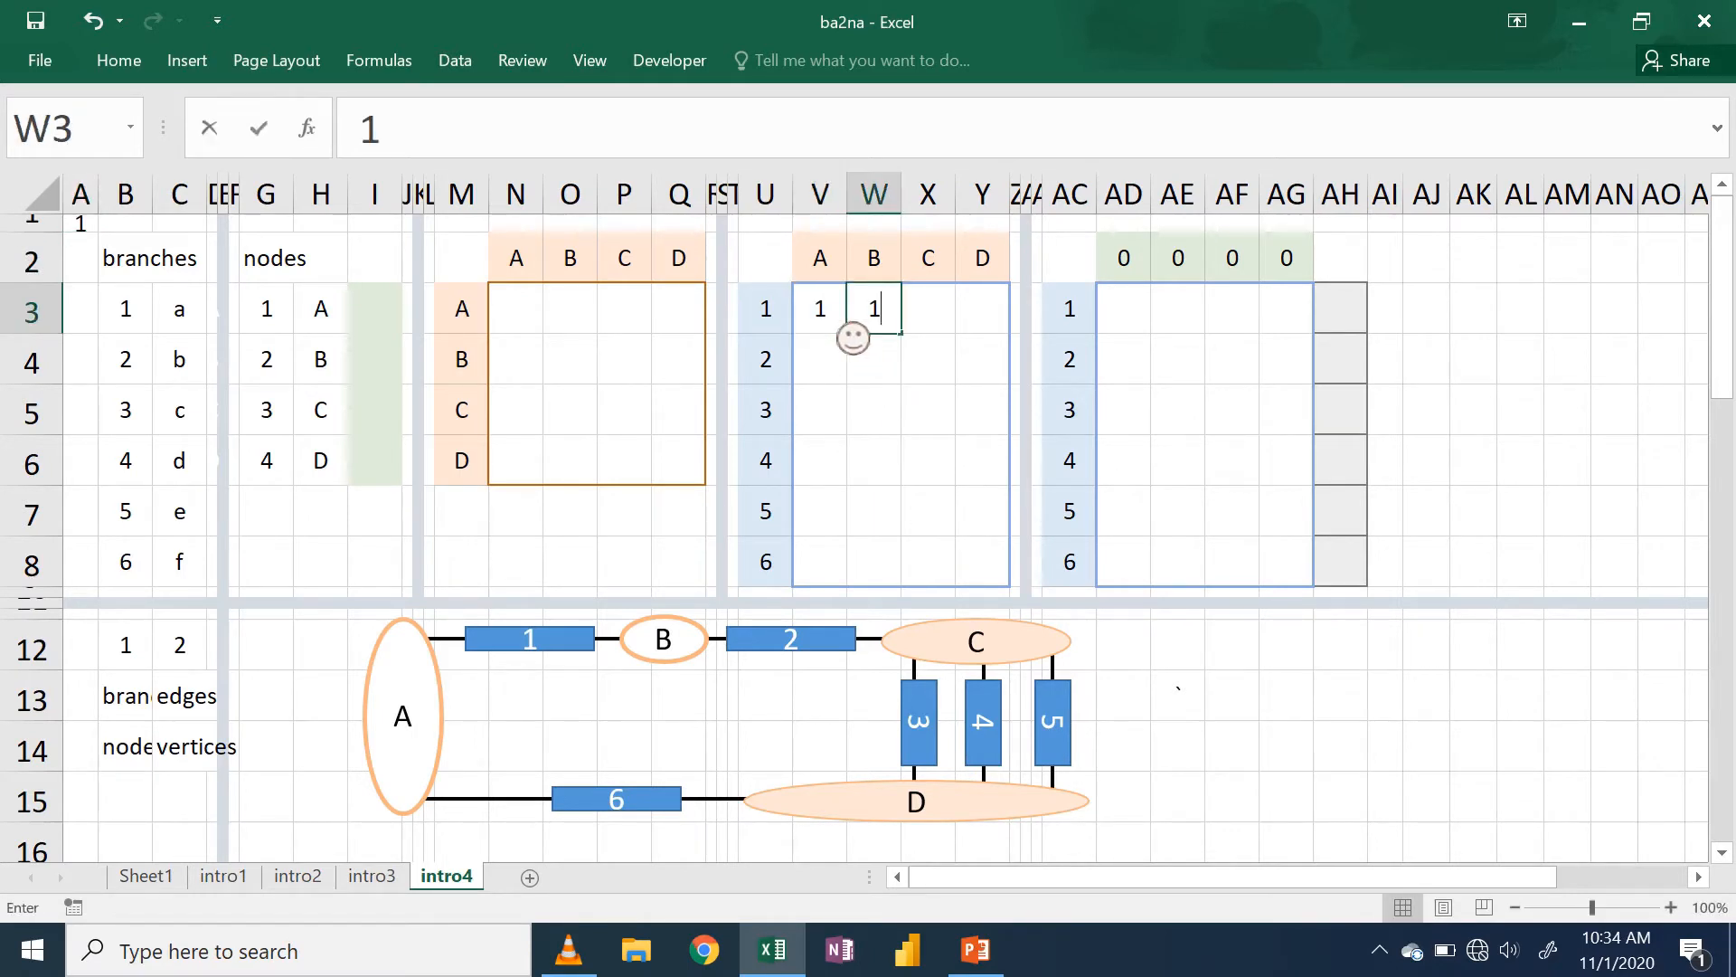
key(Down)
text(1)
key(Tab)
text(1)
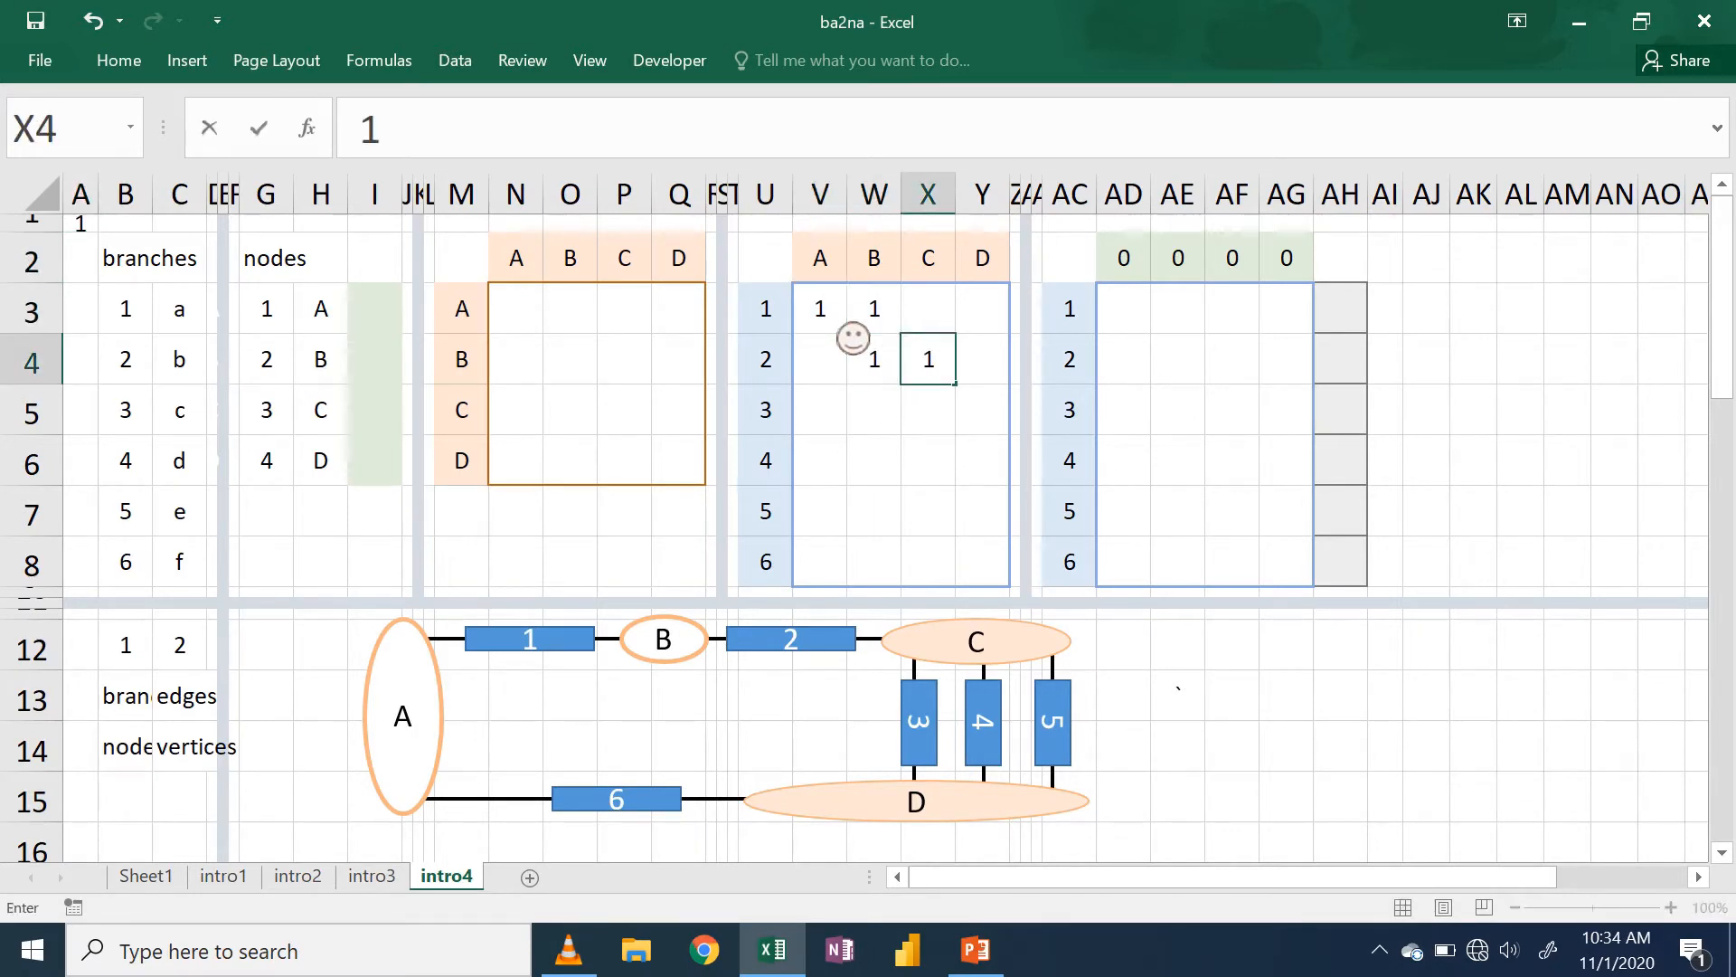
- Enter 1 under nodes C and D for branches 3, 4 and 5 in the branch-by-node table
key(Down)
text(1)
key(Tab)
text(1)
key(Return)
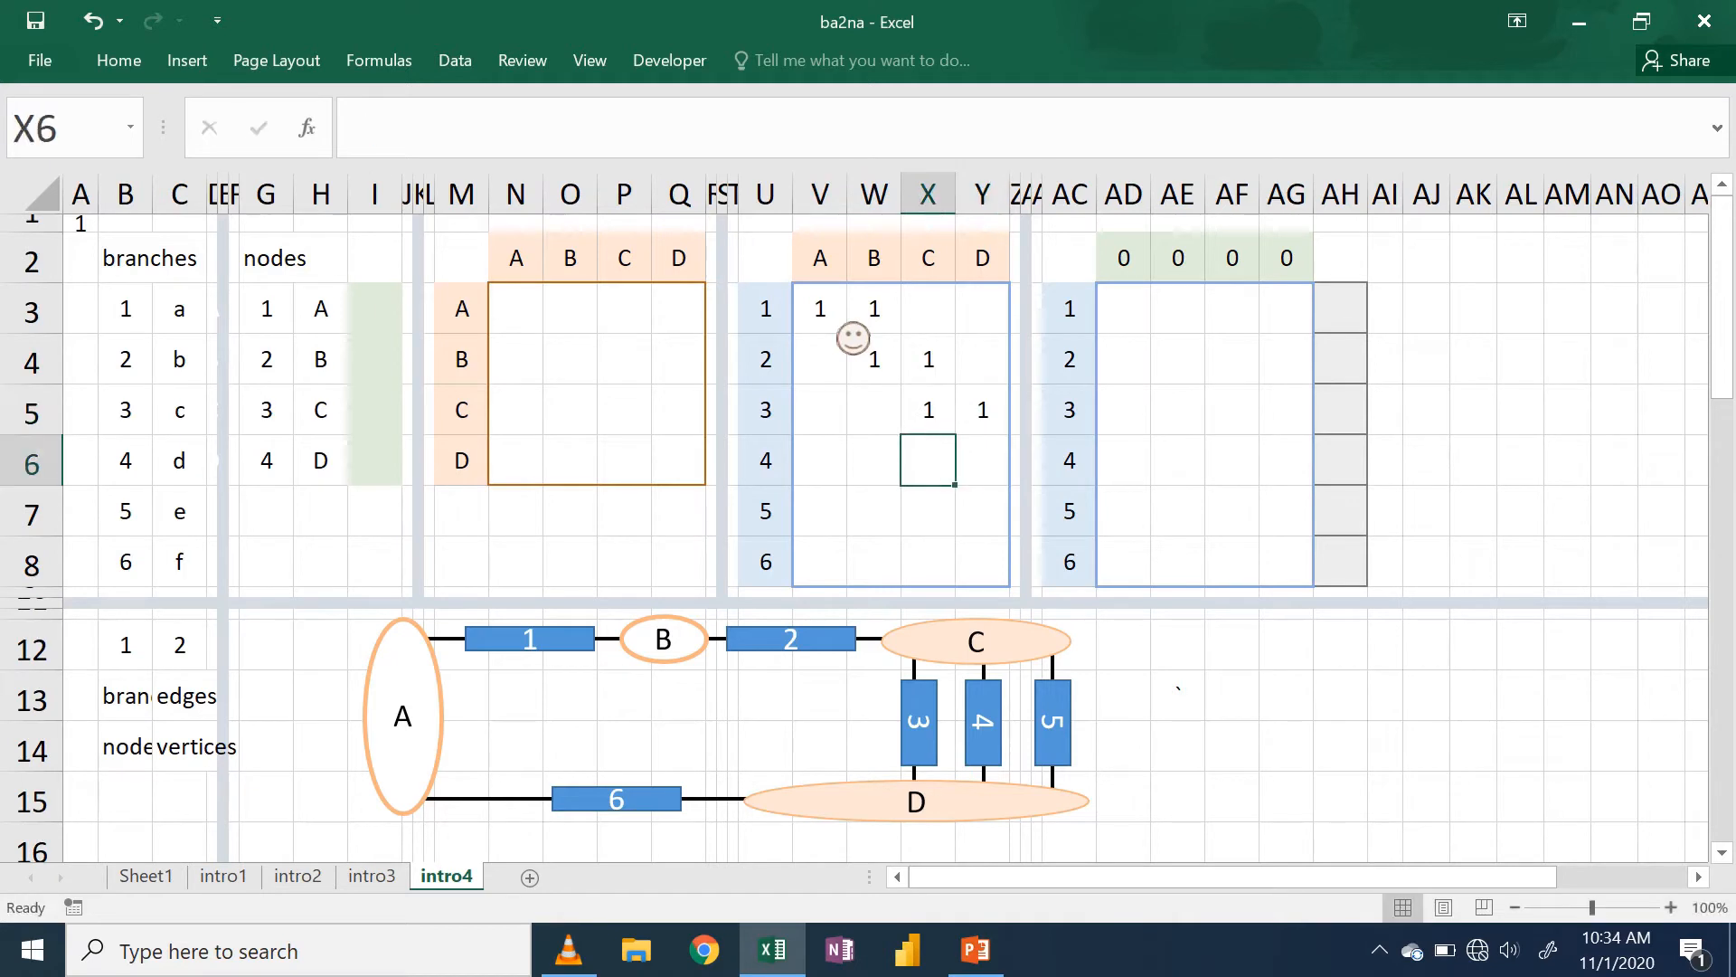
text(1)
key(Tab)
text(1)
key(Return)
text(1	1)
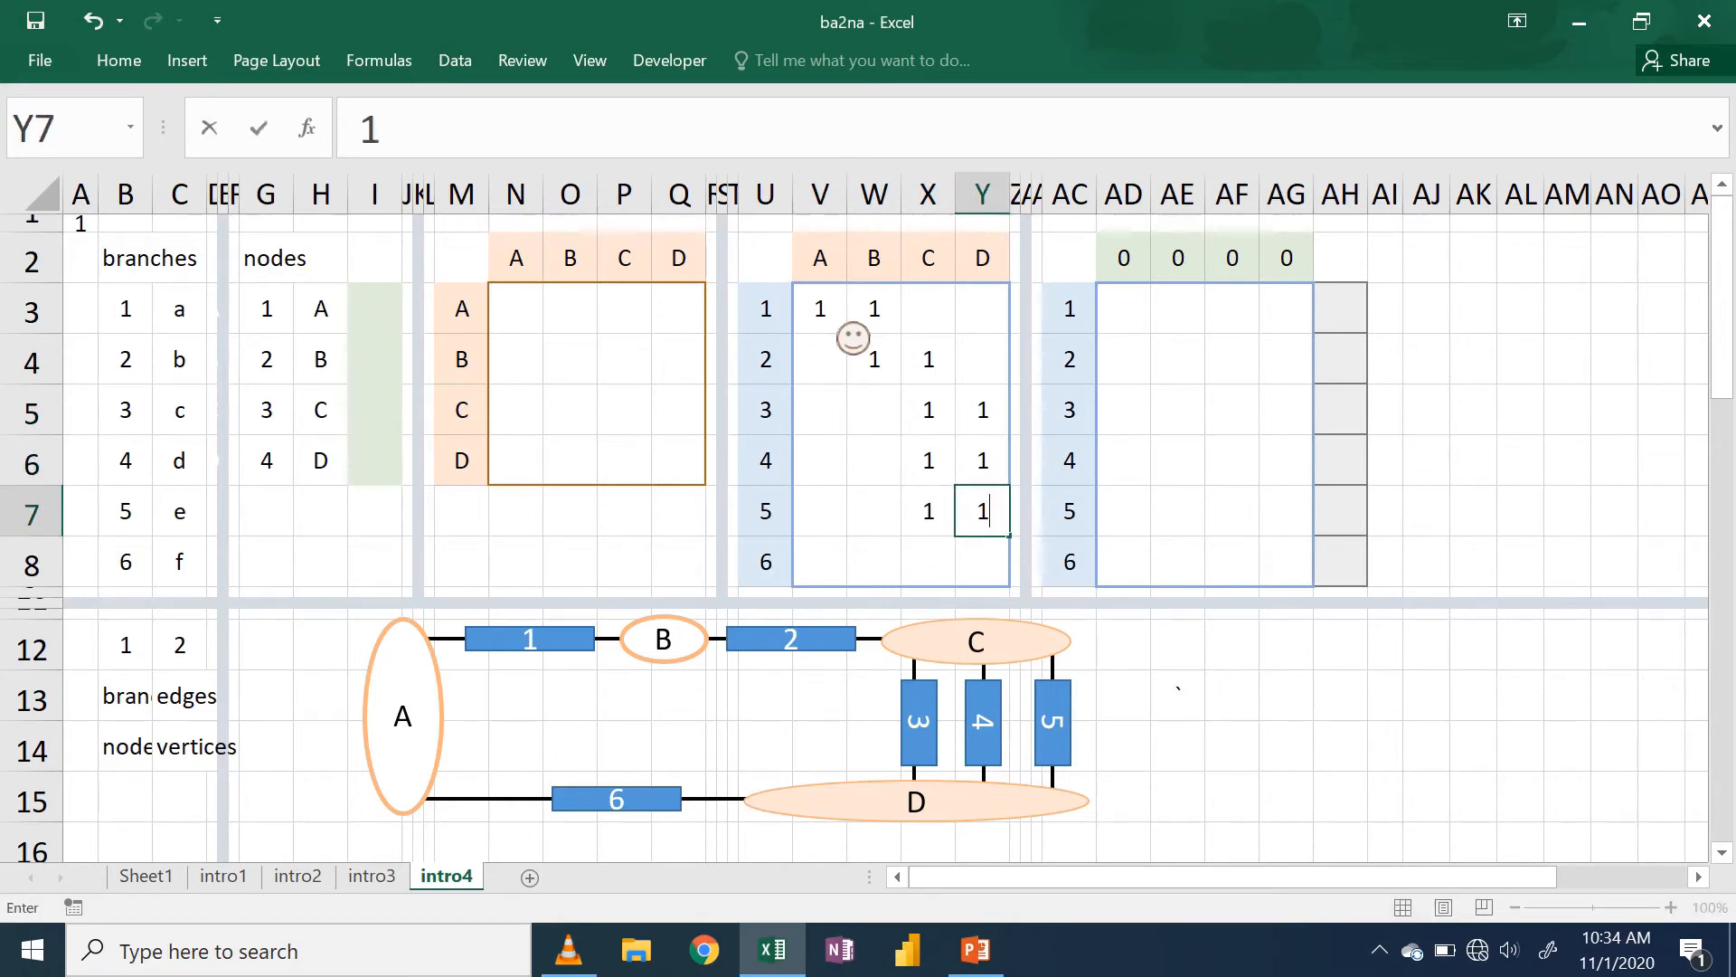
- Enter 1 under nodes D and A for branch 6 in the branch-by-node table
key(Down)
text(1)
key(Left)
key(Left)
key(Left)
text(1)
key(Up)
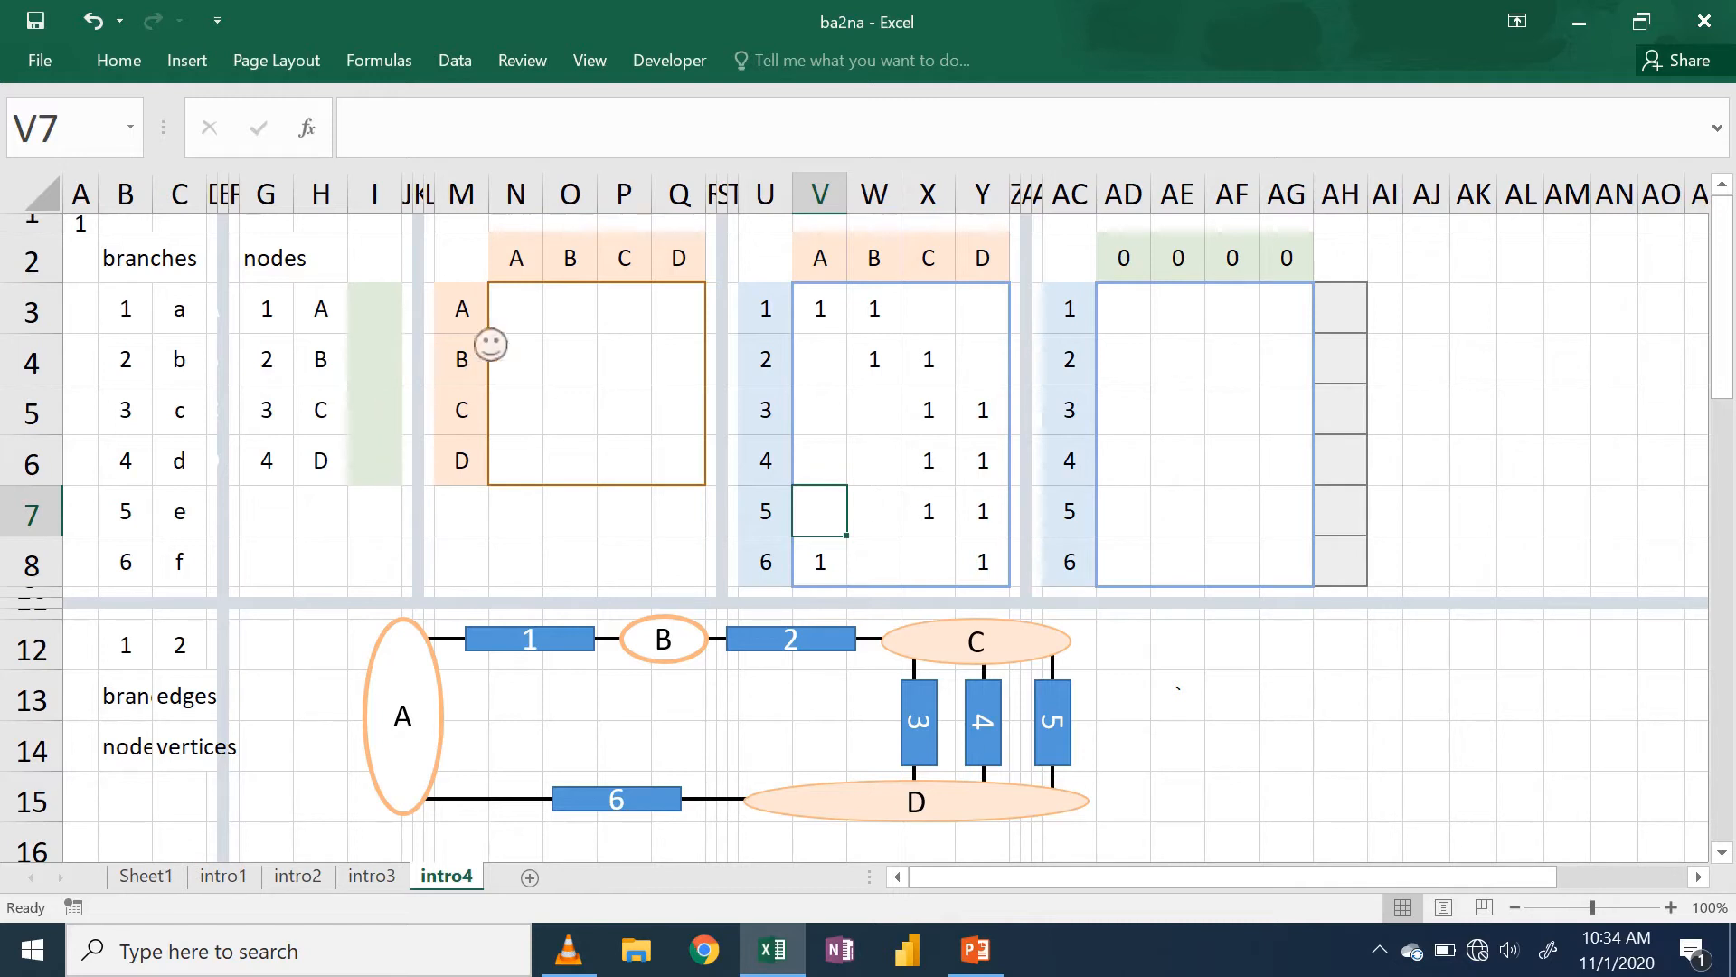
- Assign the prime numbers 2, 3, 5 and 7 to nodes A to D in cells I3:I6
click(387, 330)
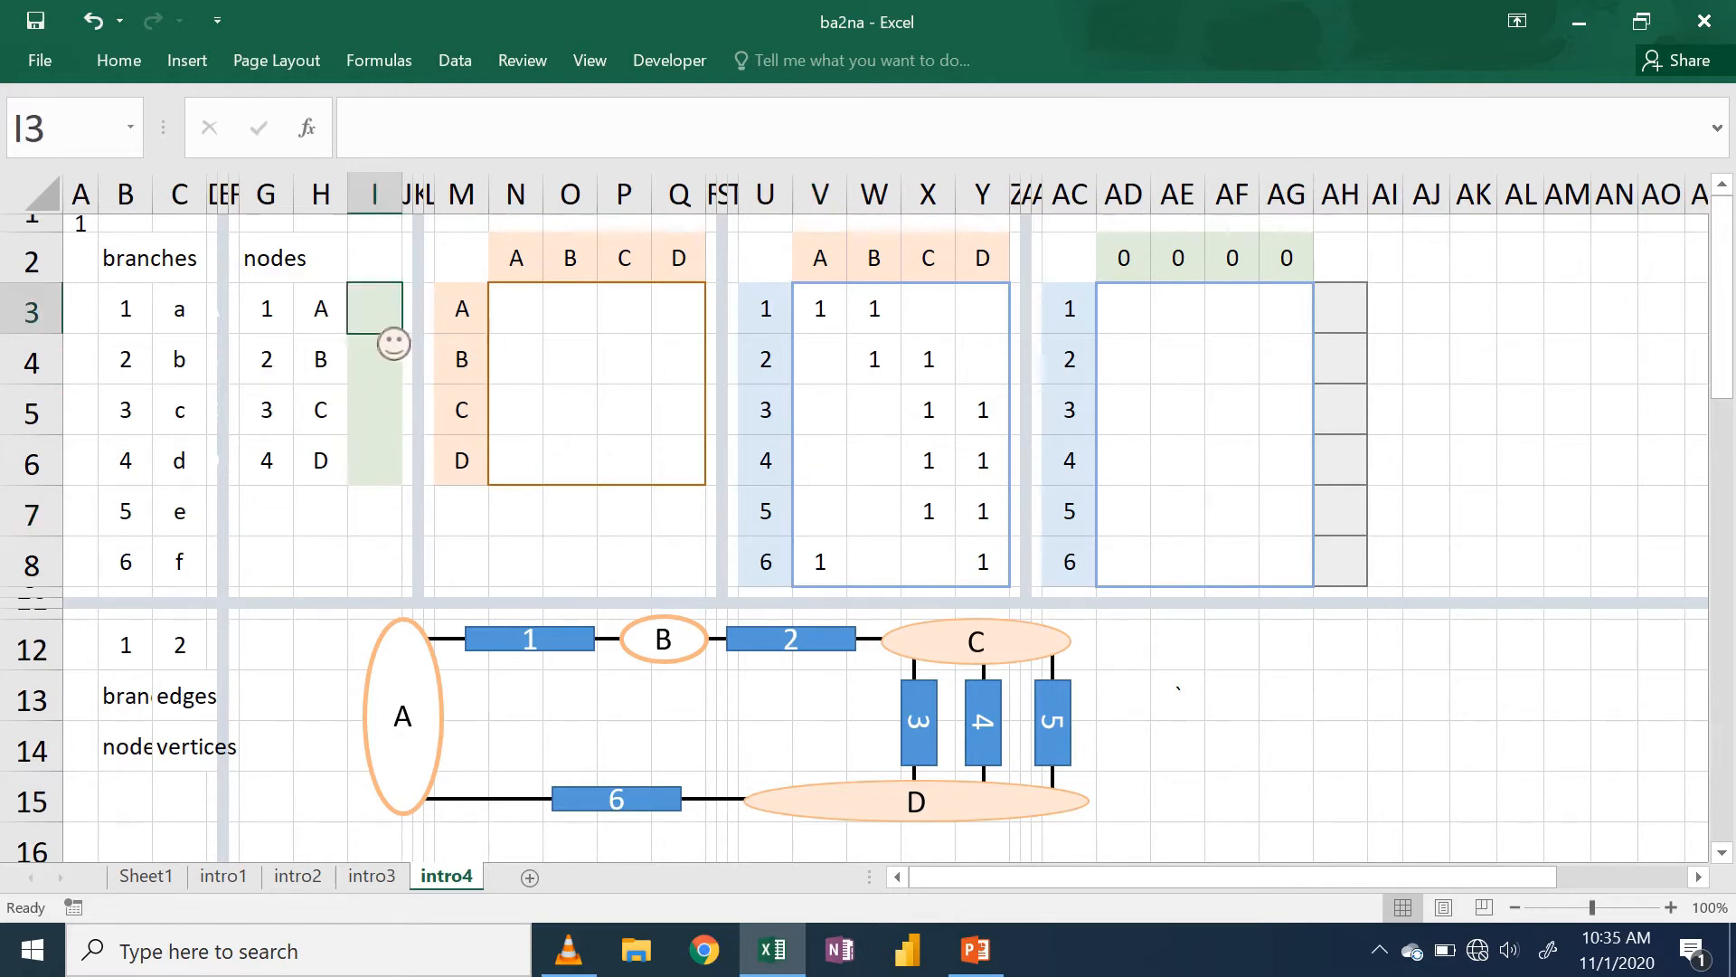
text(2)
key(Return)
text(3)
key(Return)
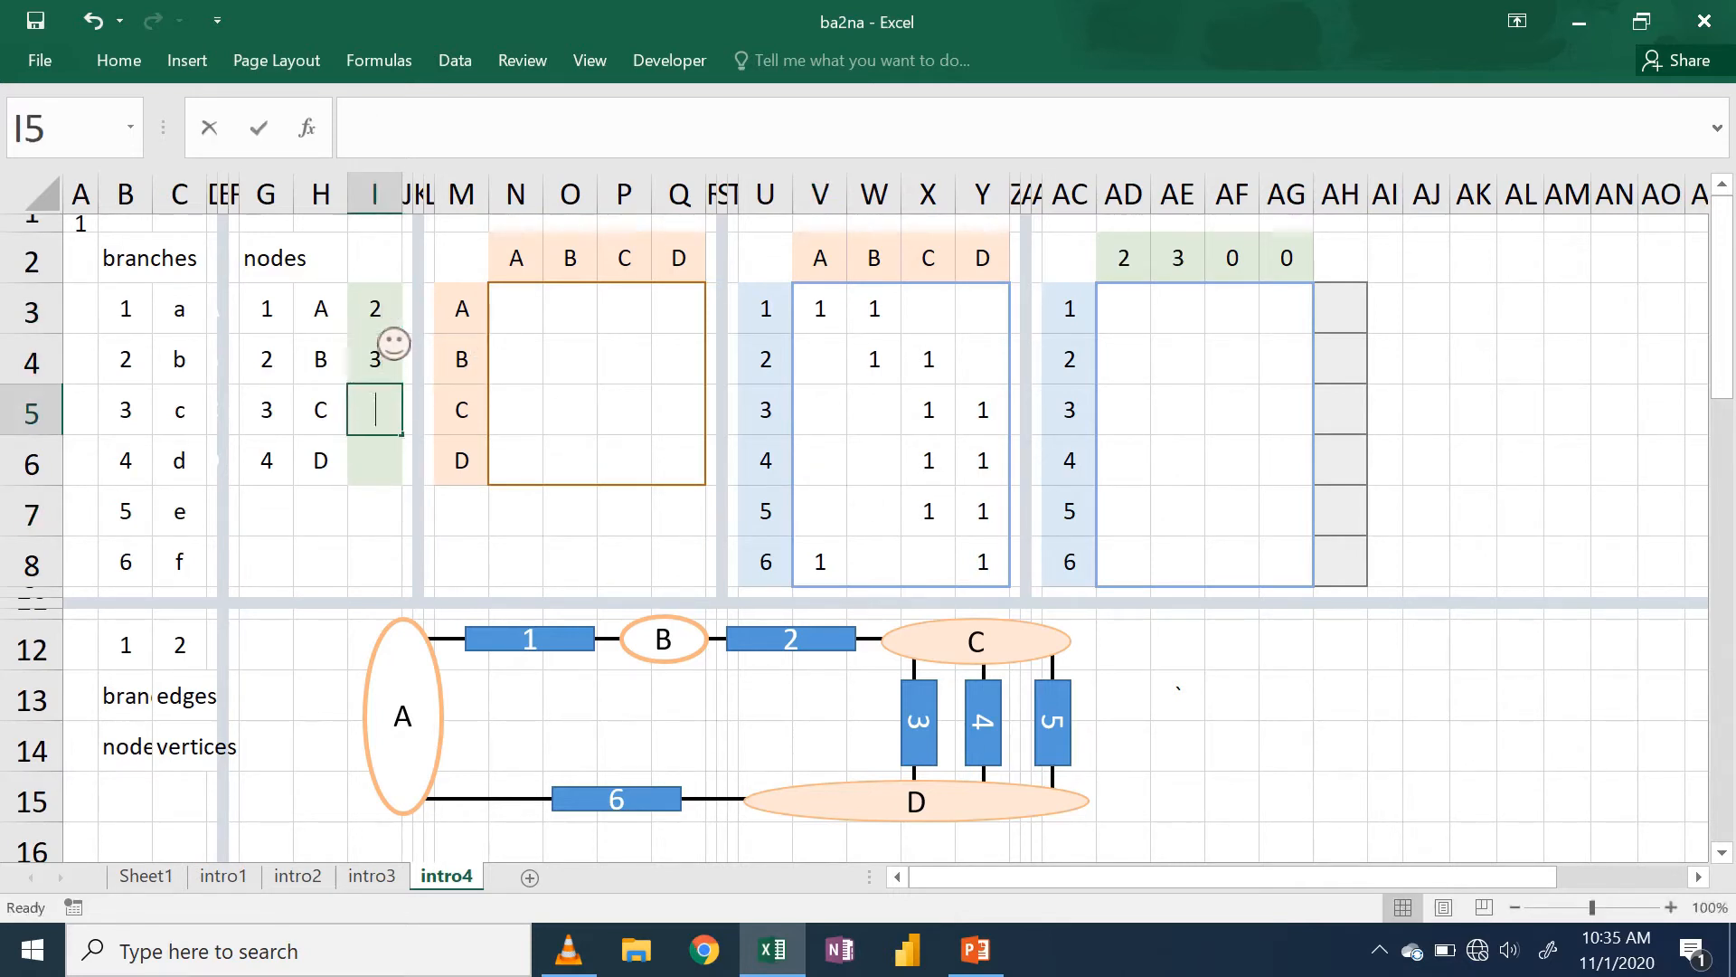
text(5)
key(Return)
text(7)
key(Return)
text(11)
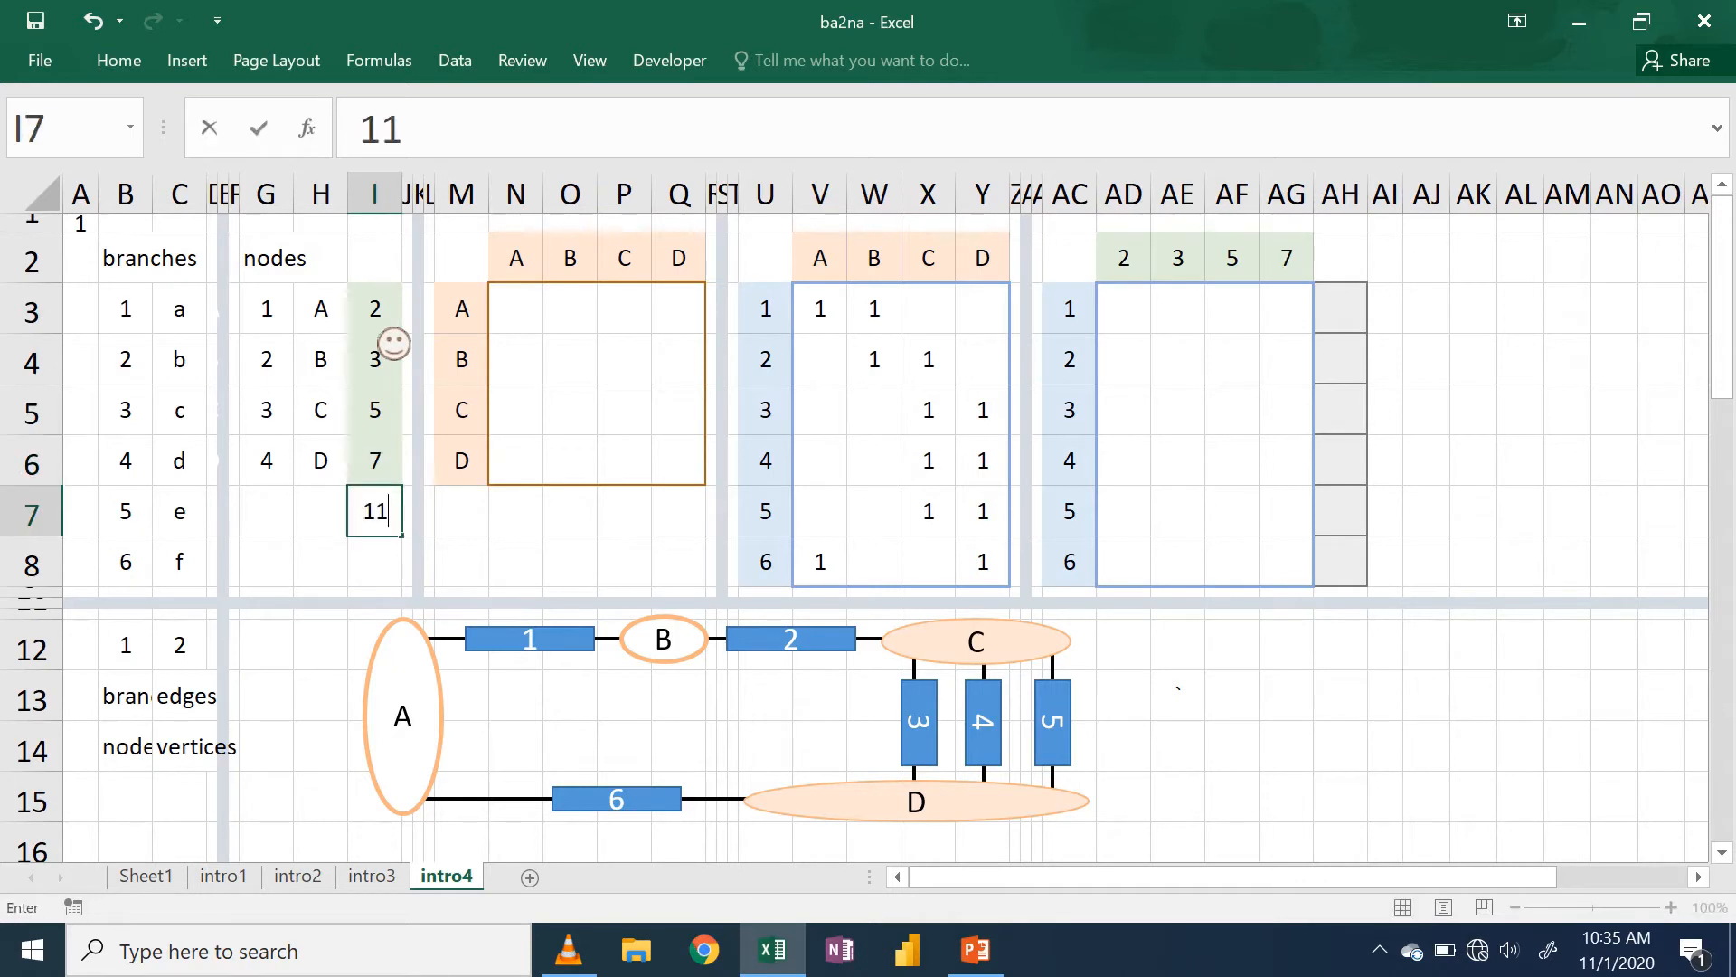
key(Return)
text(13)
key(Up)
key(Delete)
key(Down)
key(Delete)
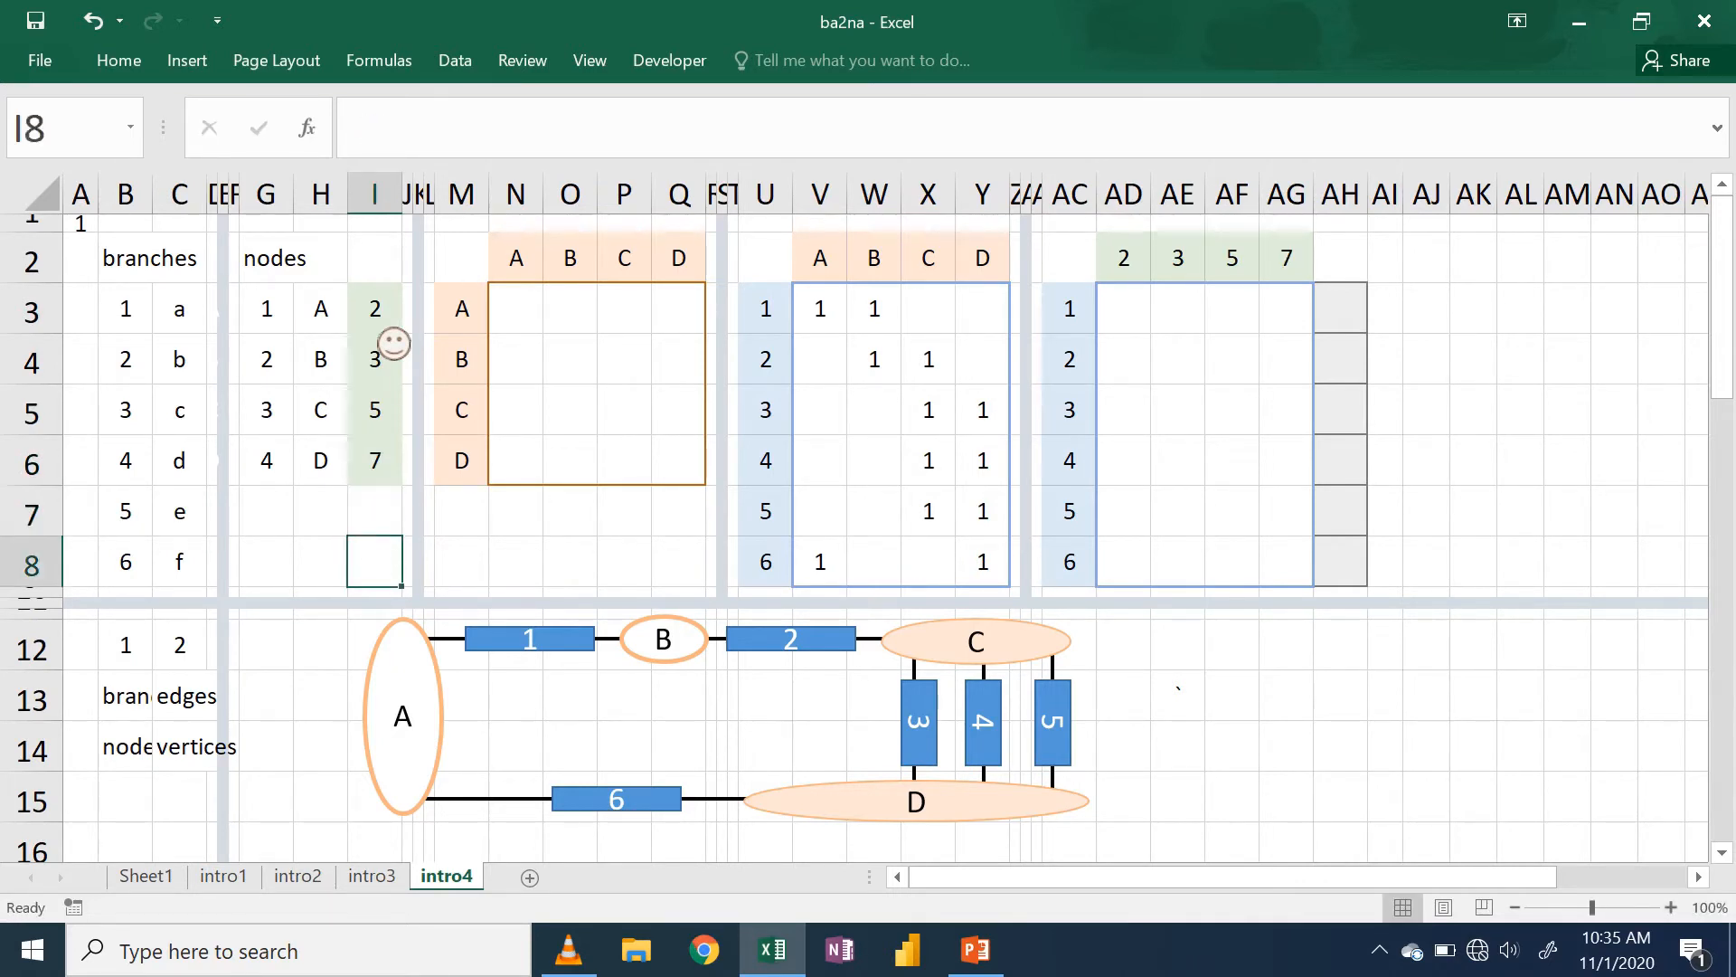
key(Up)
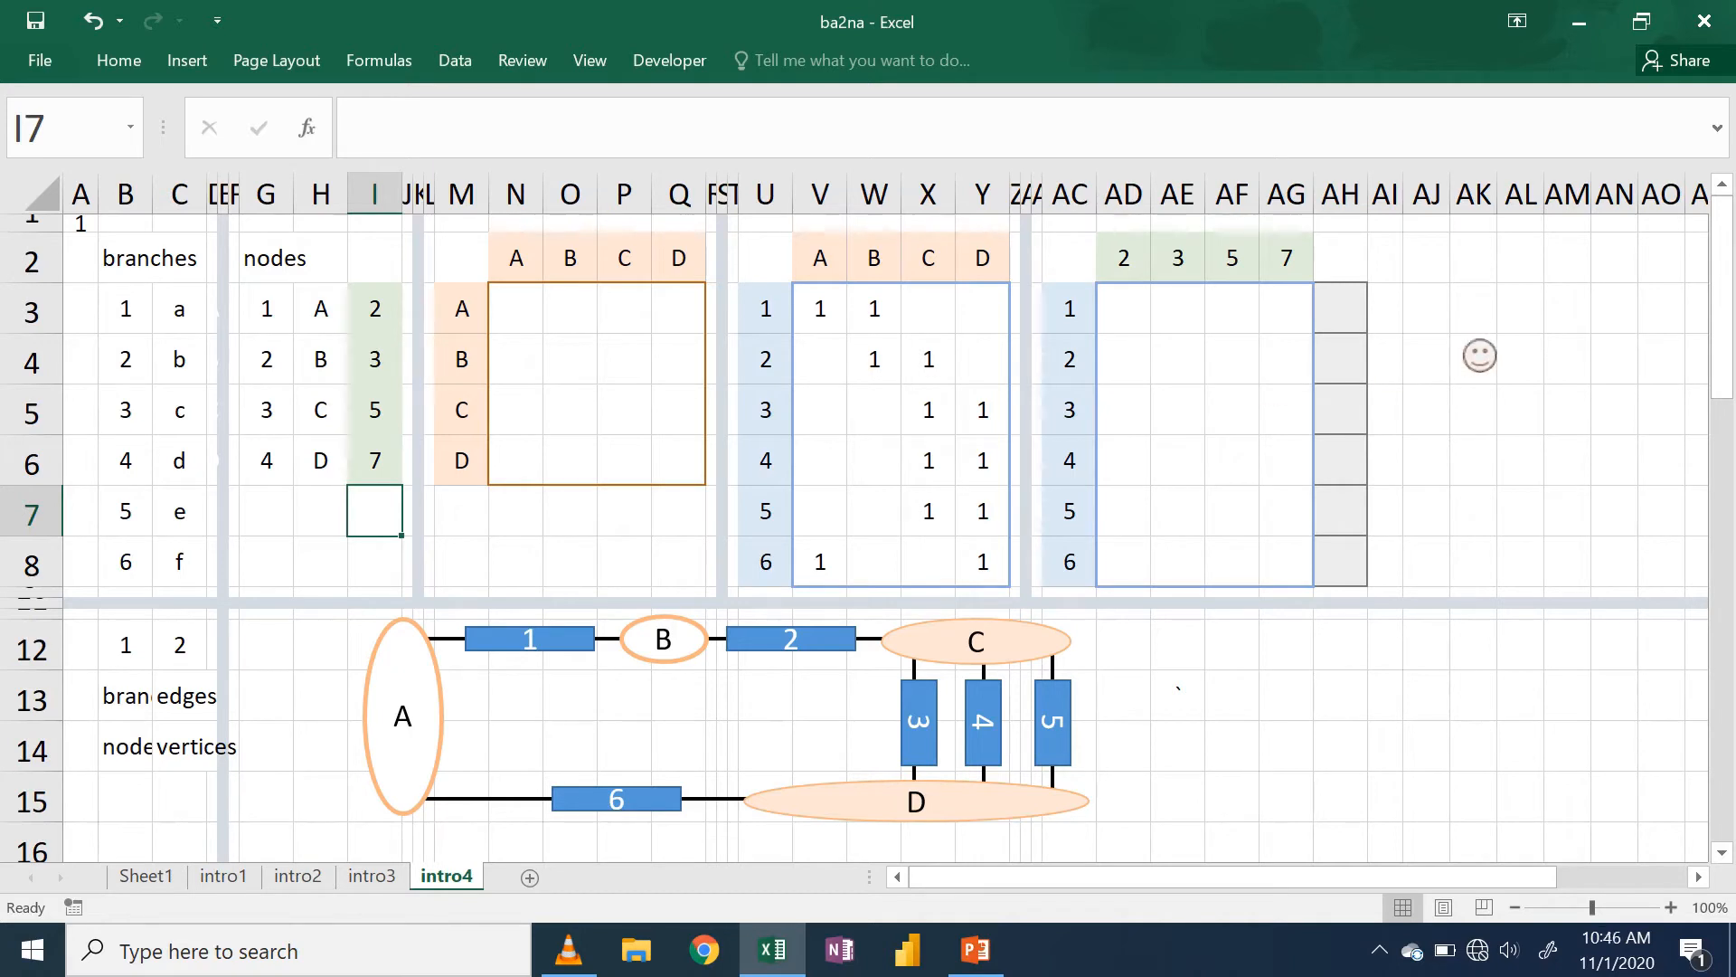
- Enter the formula =IF(V3>0,AD$2,1) in cell AK3 to replace an incidence entry with its node's prime
click(1492, 326)
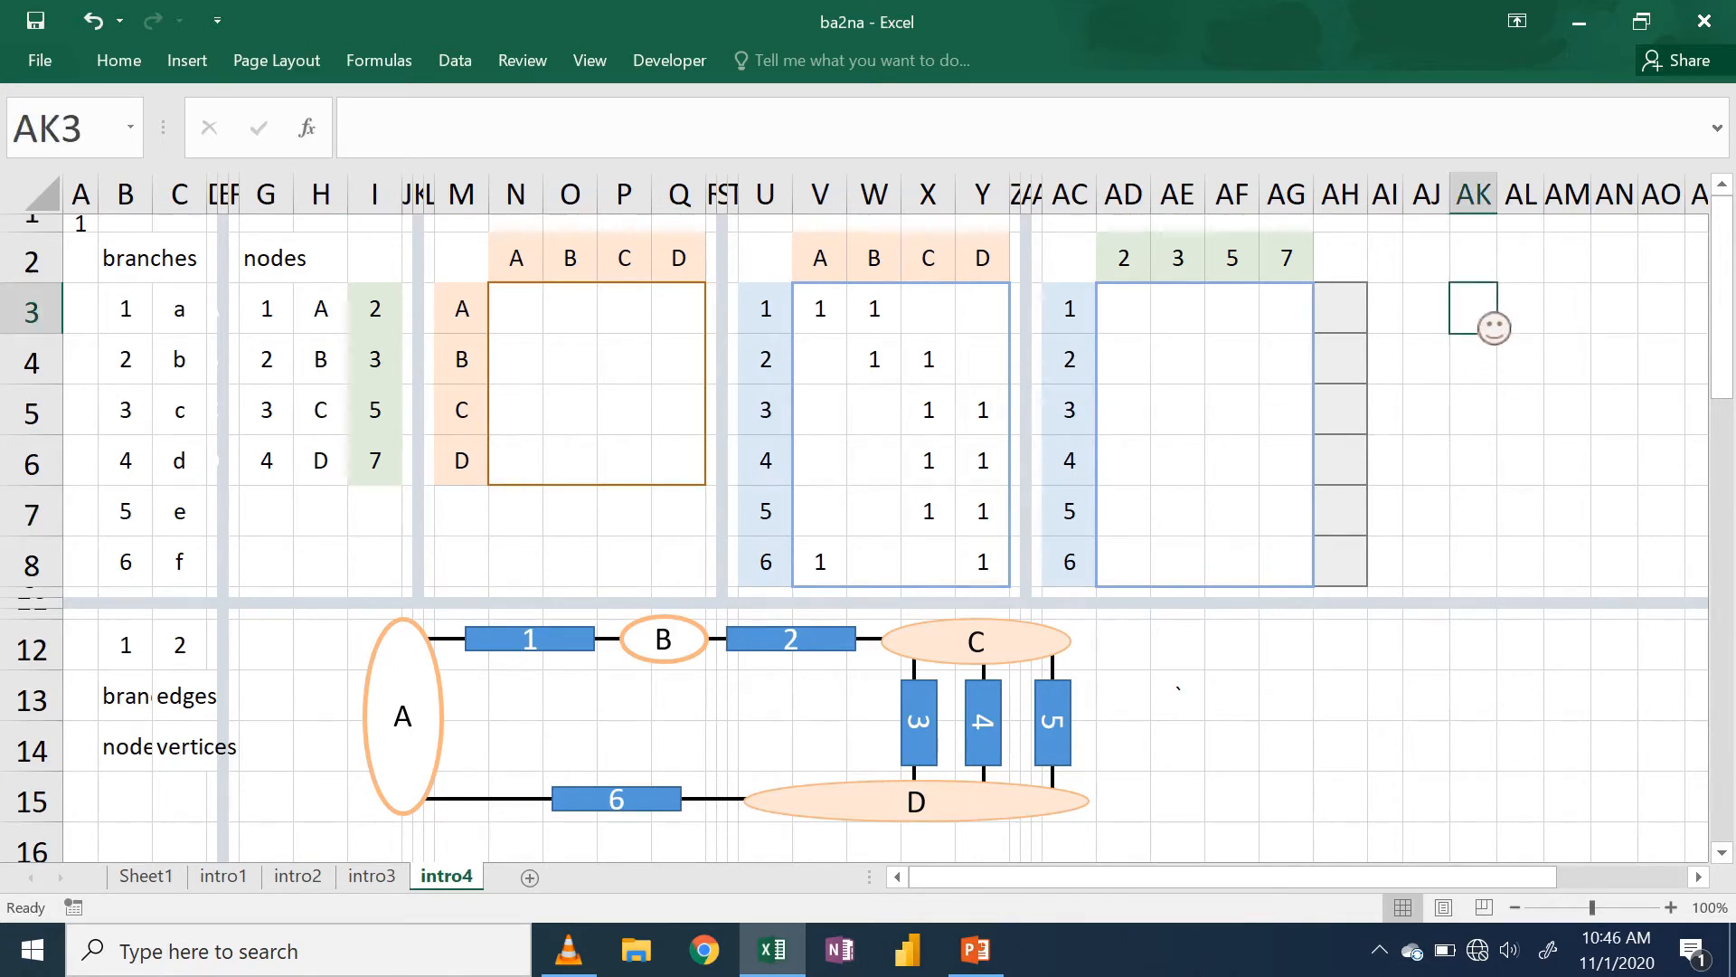
text(=if()
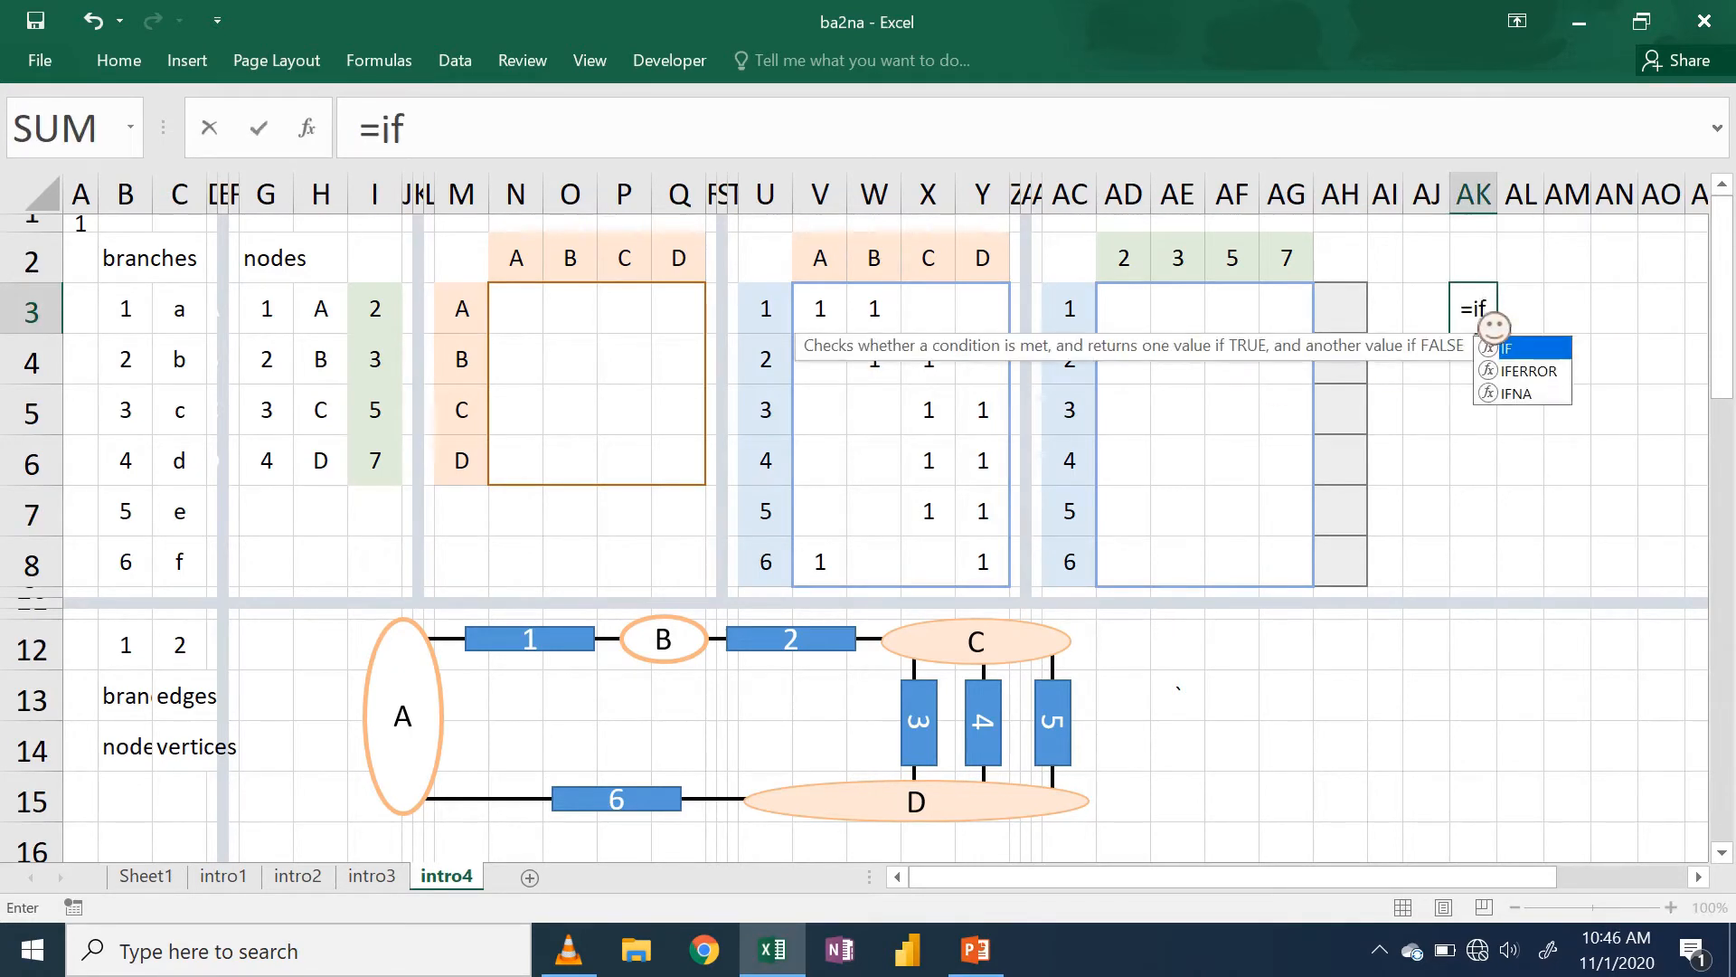
click(845, 329)
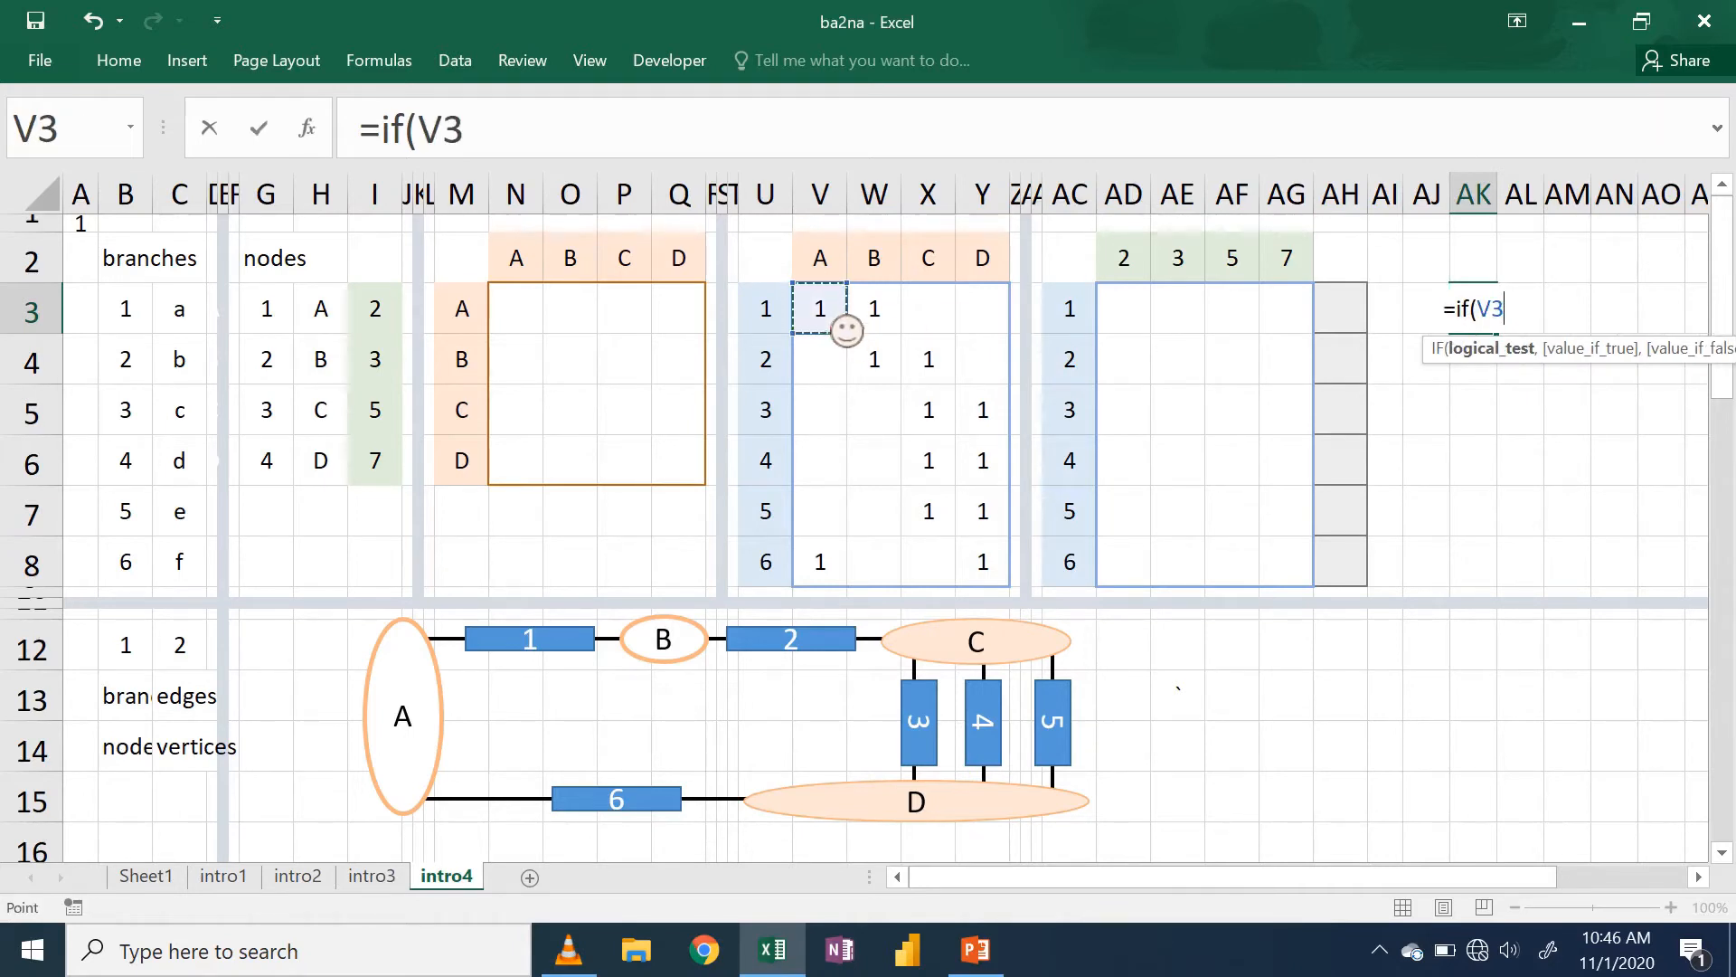
text(>0,)
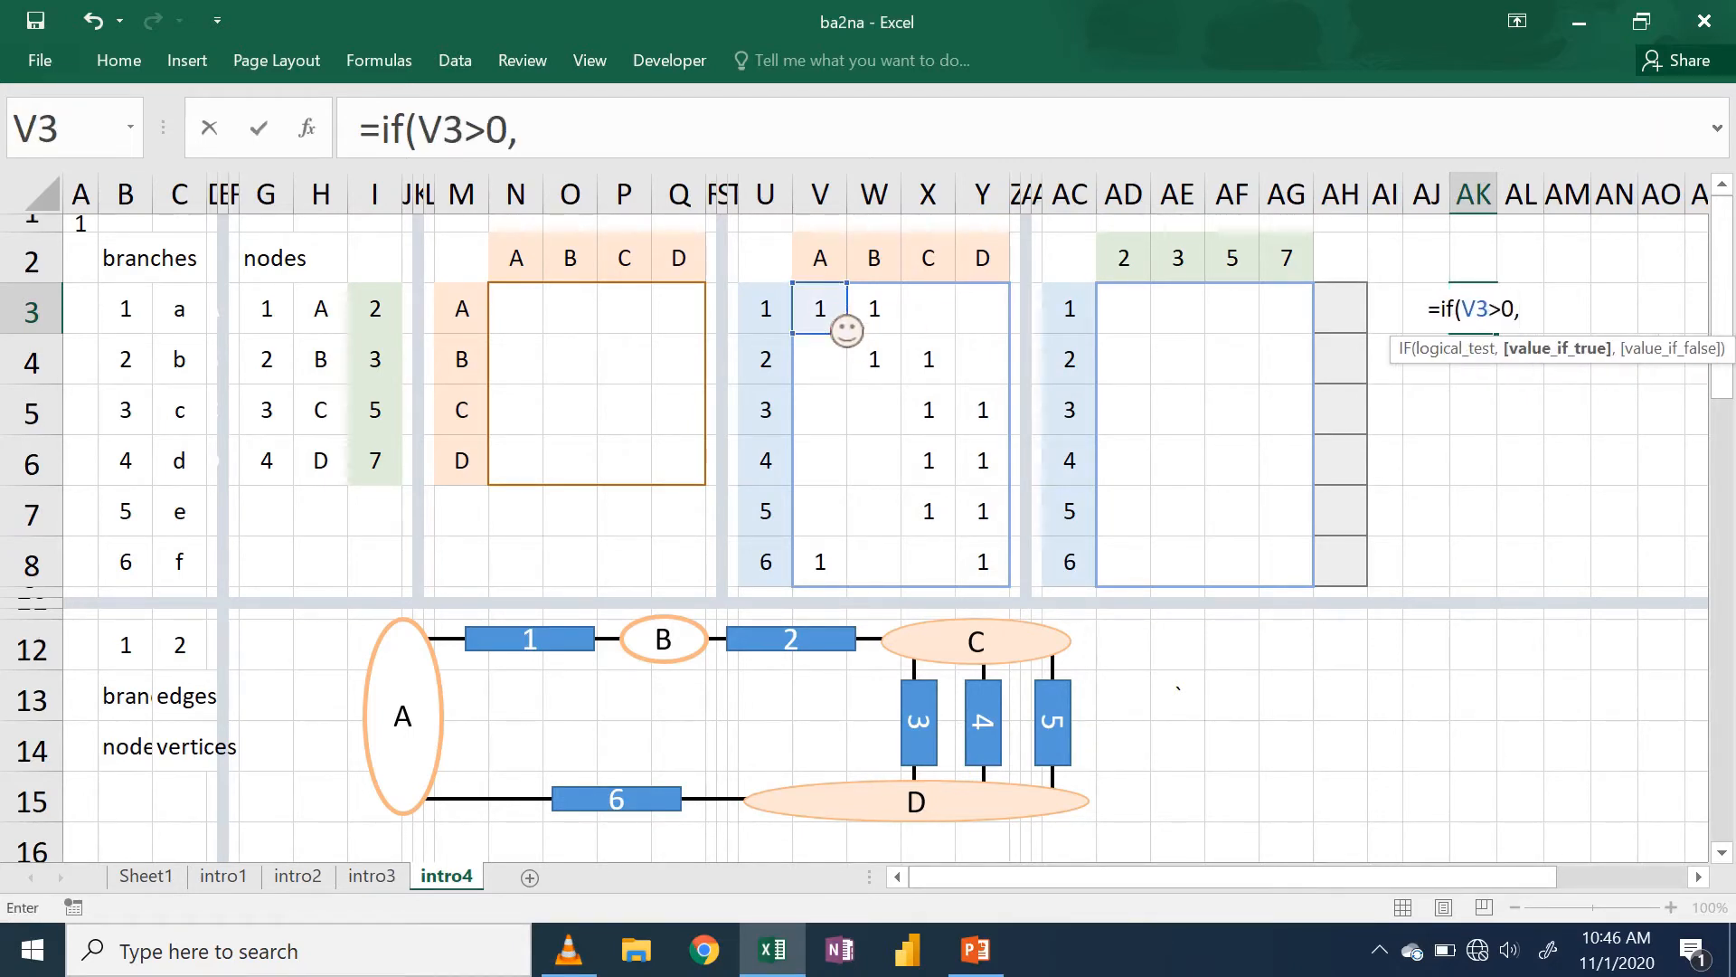
click(1138, 276)
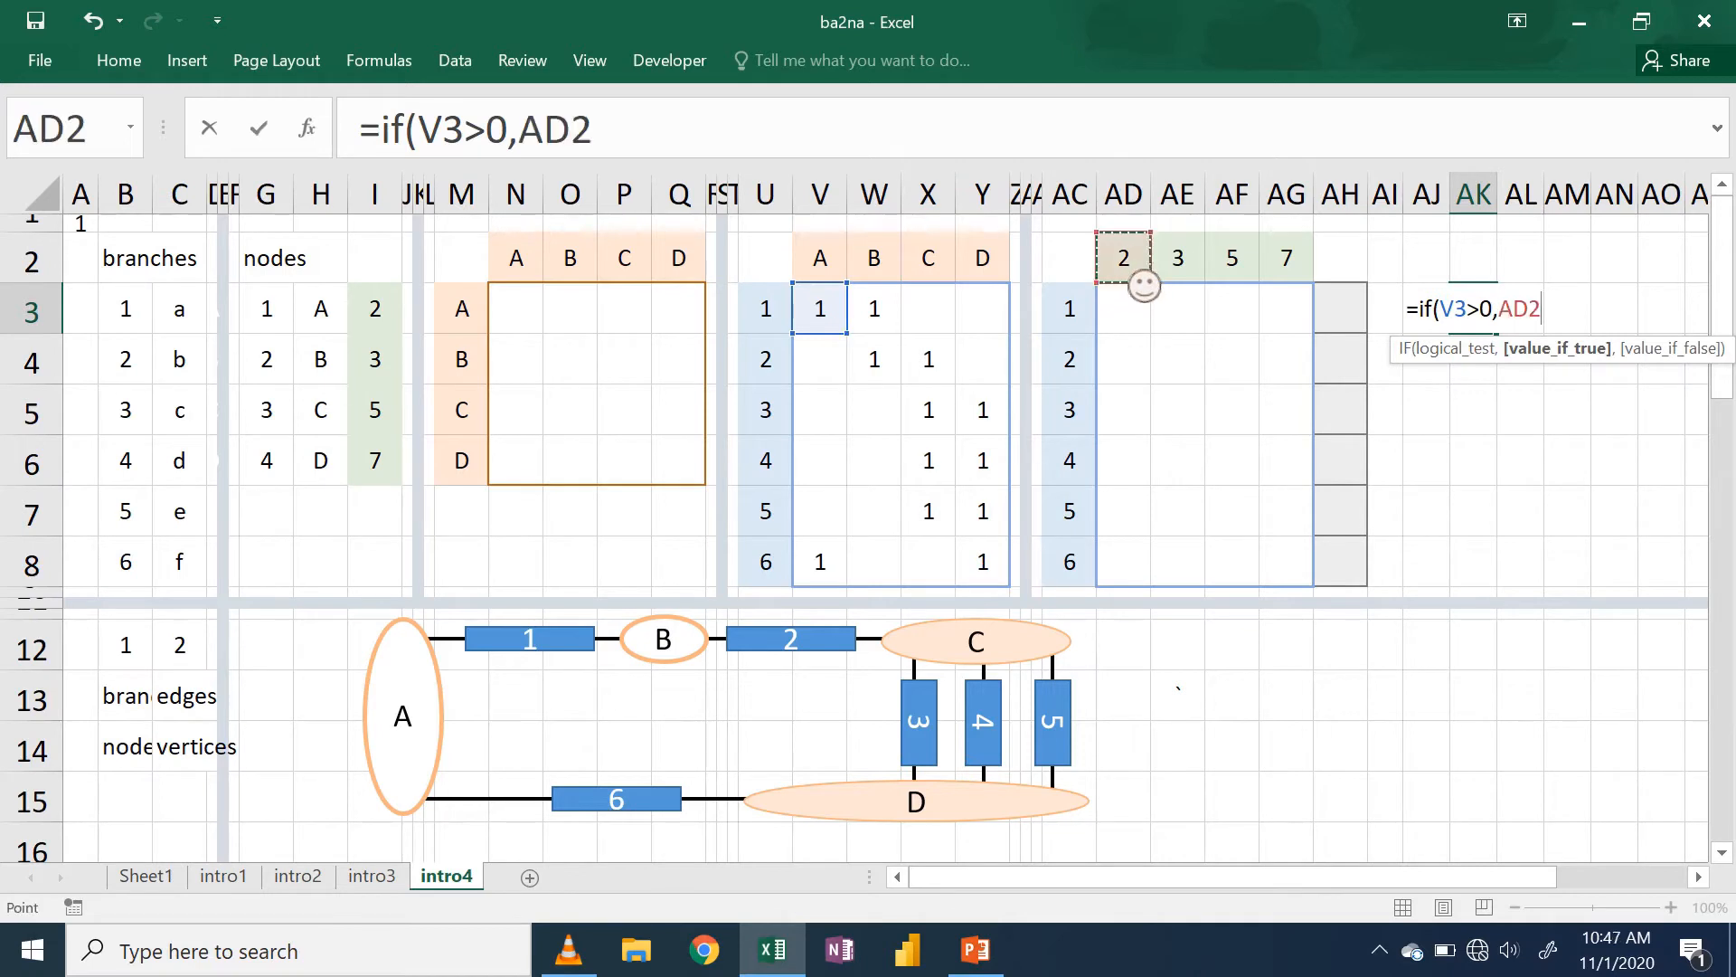
click(601, 137)
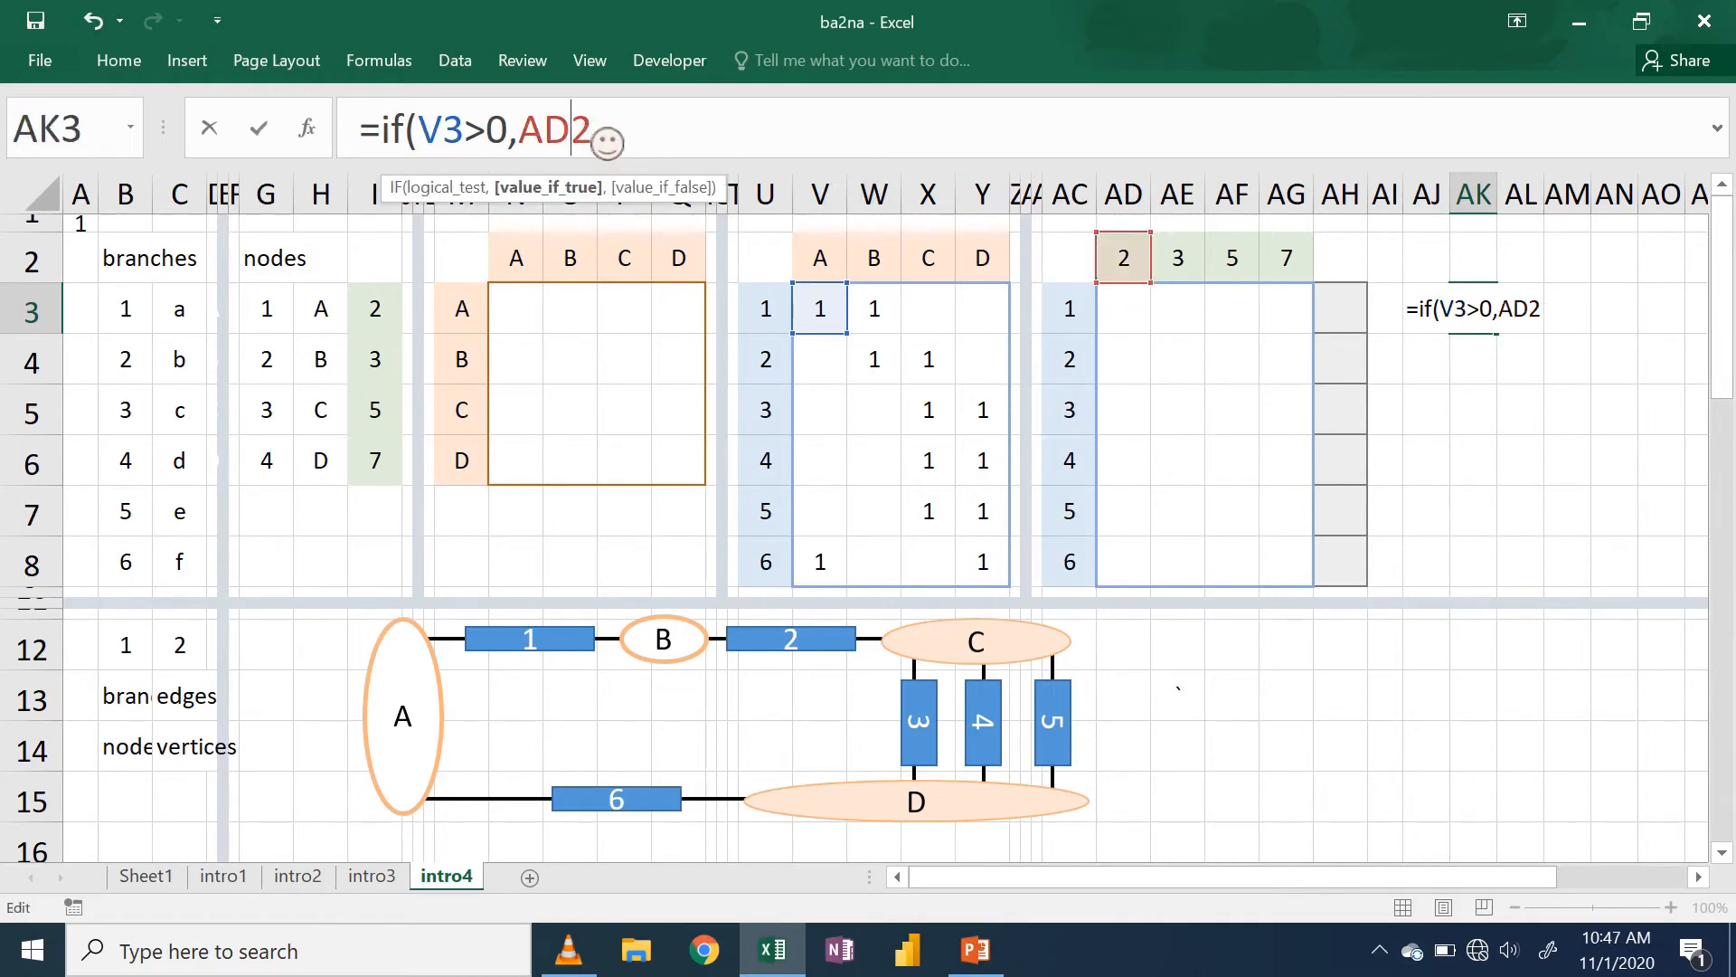
text($)
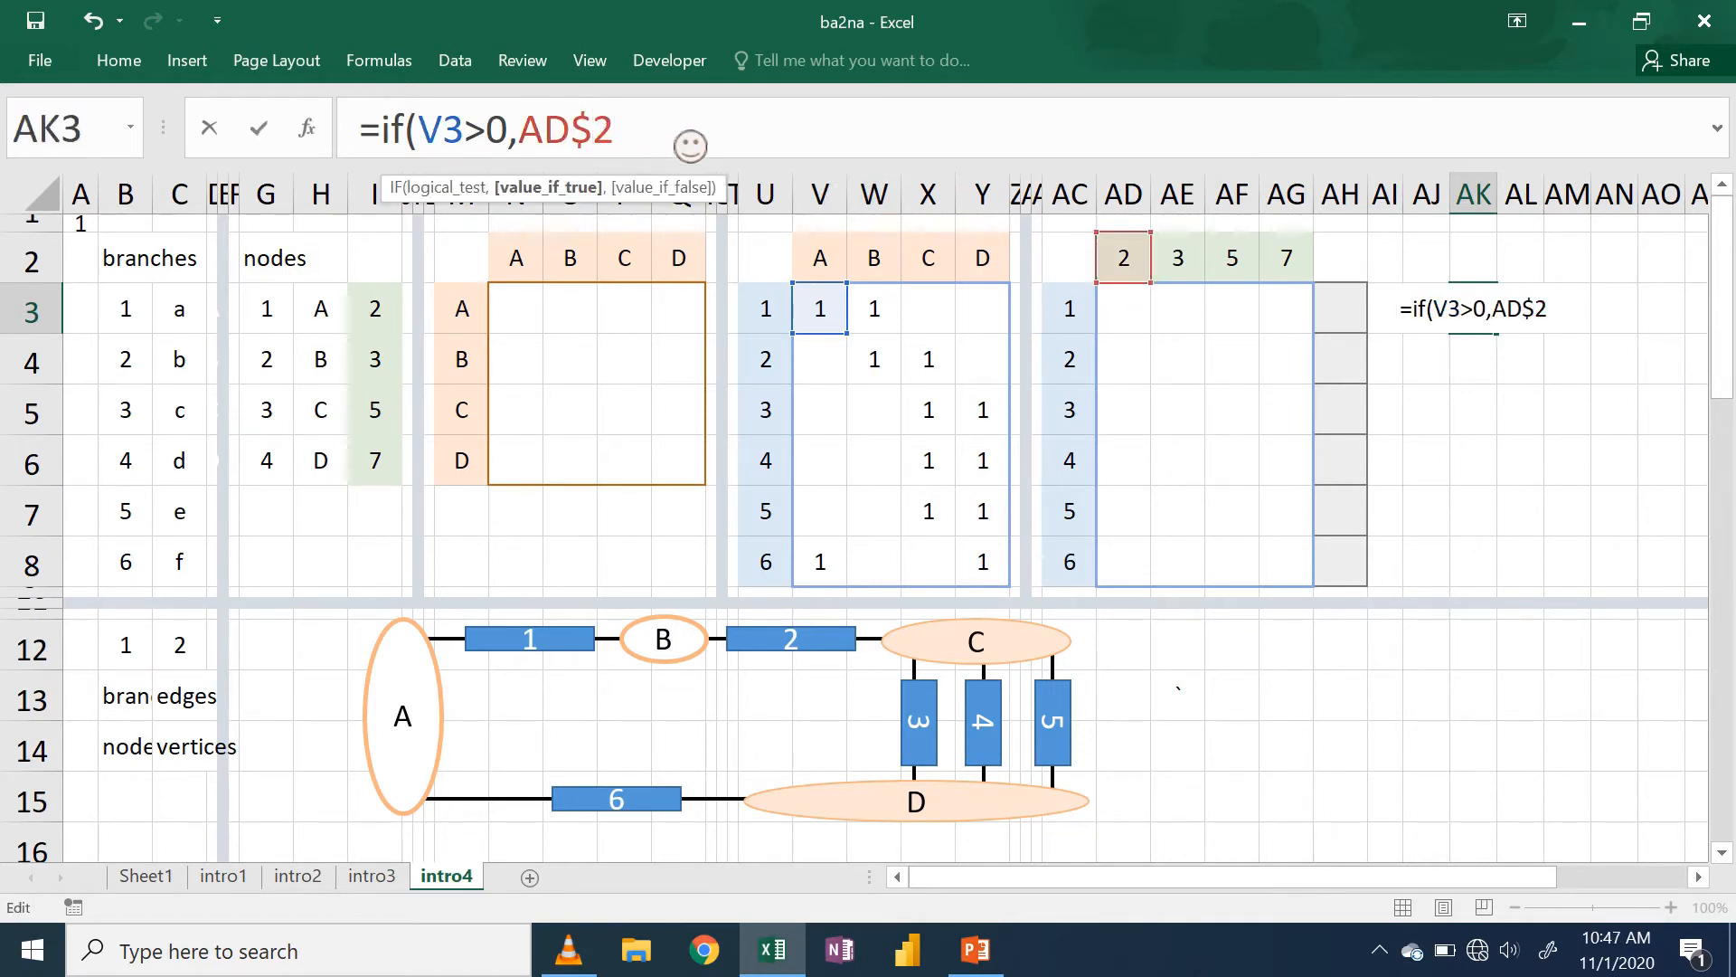
text(,1))
key(Return)
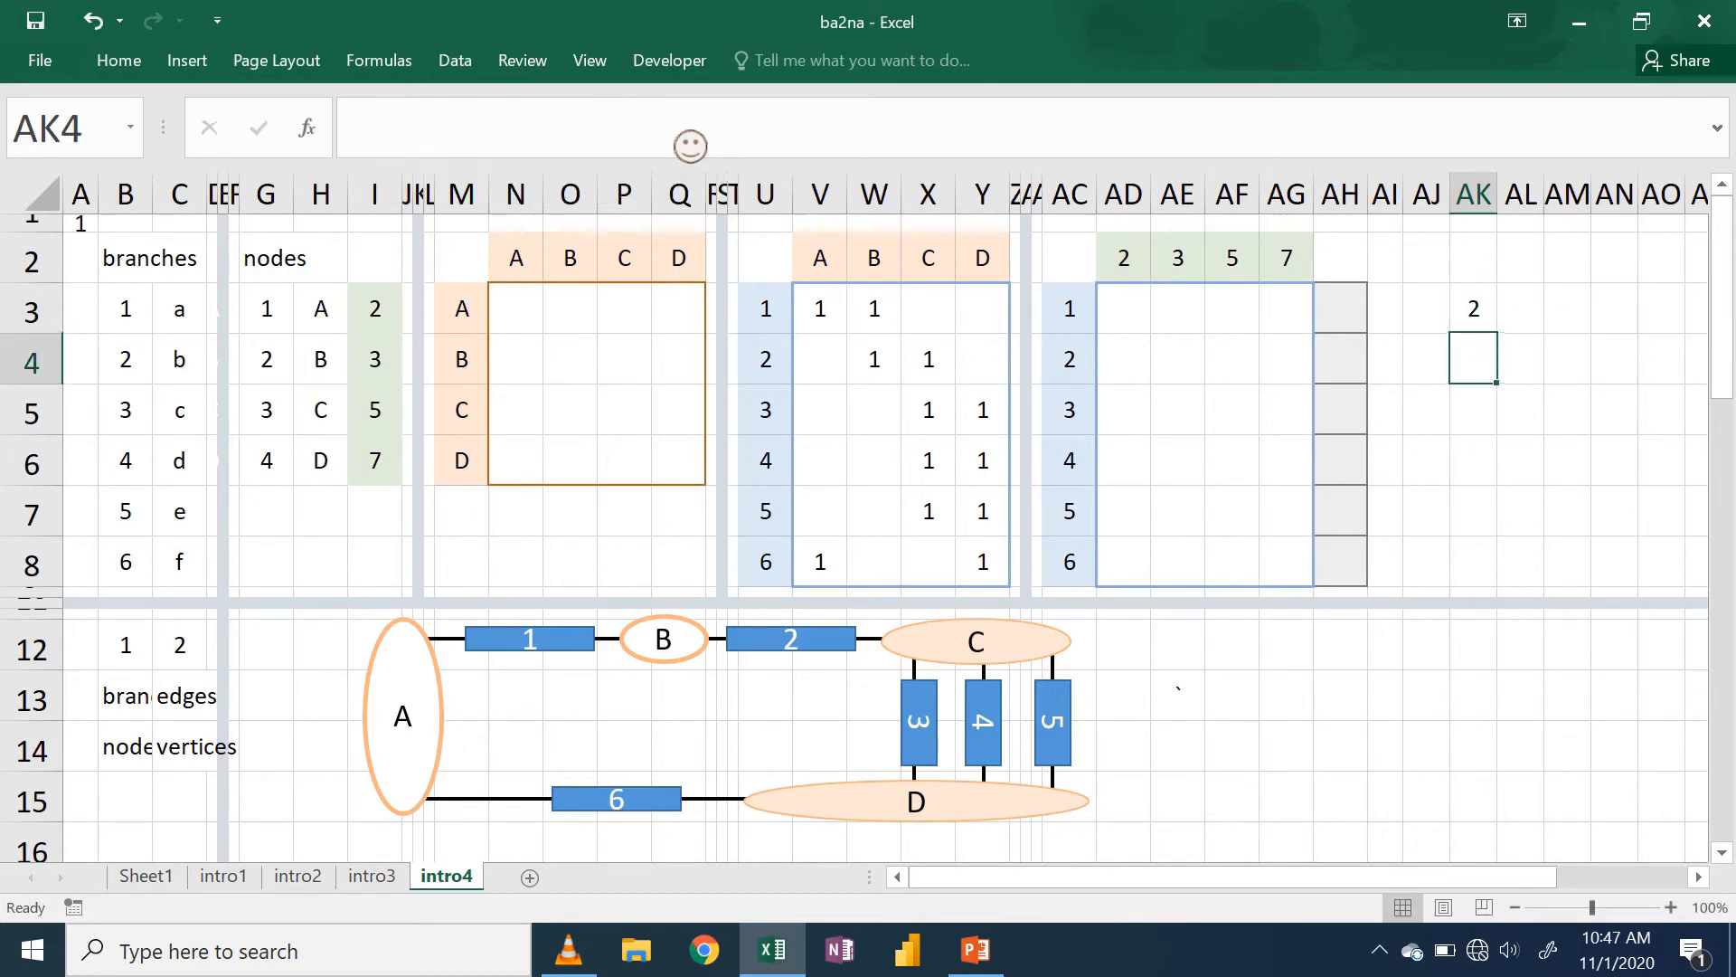
- Copy the AK3 formula into the whole range AK3:AN8 and check the formula in AM4 against its source entry X4
key(Up)
key(ctrl+c)
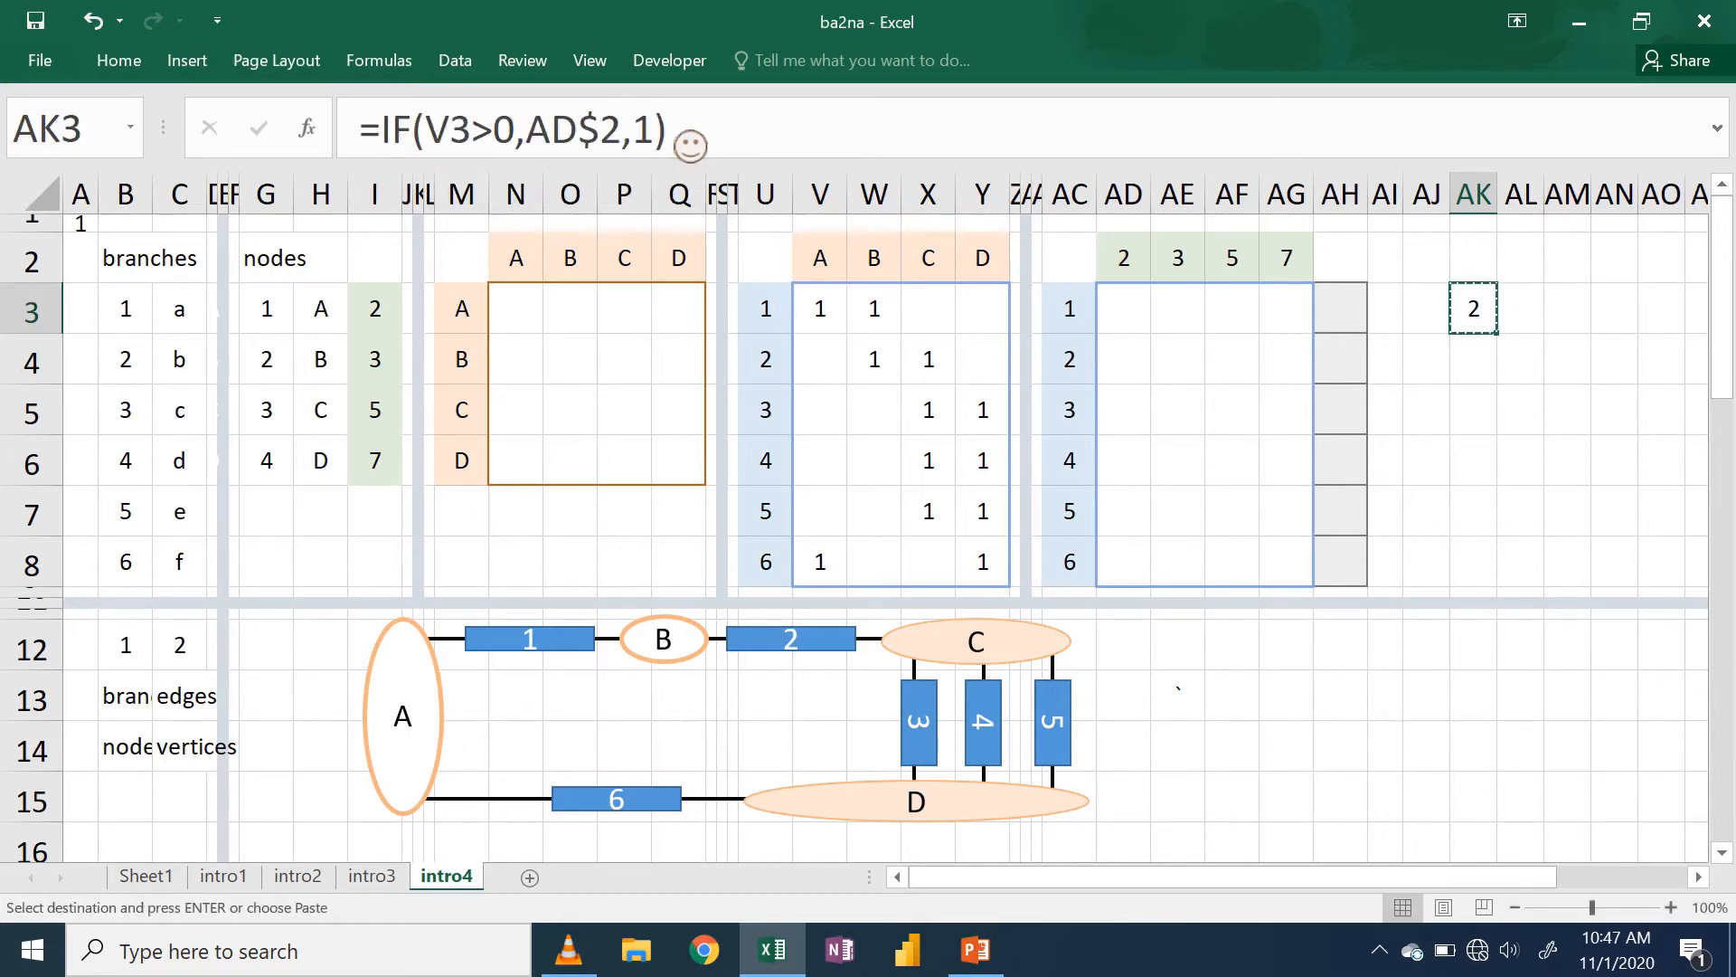
key(shift+Right)
key(shift+Right)
key(shift+Right)
key(shift+Down)
key(shift+Down)
key(shift+Down)
key(shift+Down)
key(shift+Down)
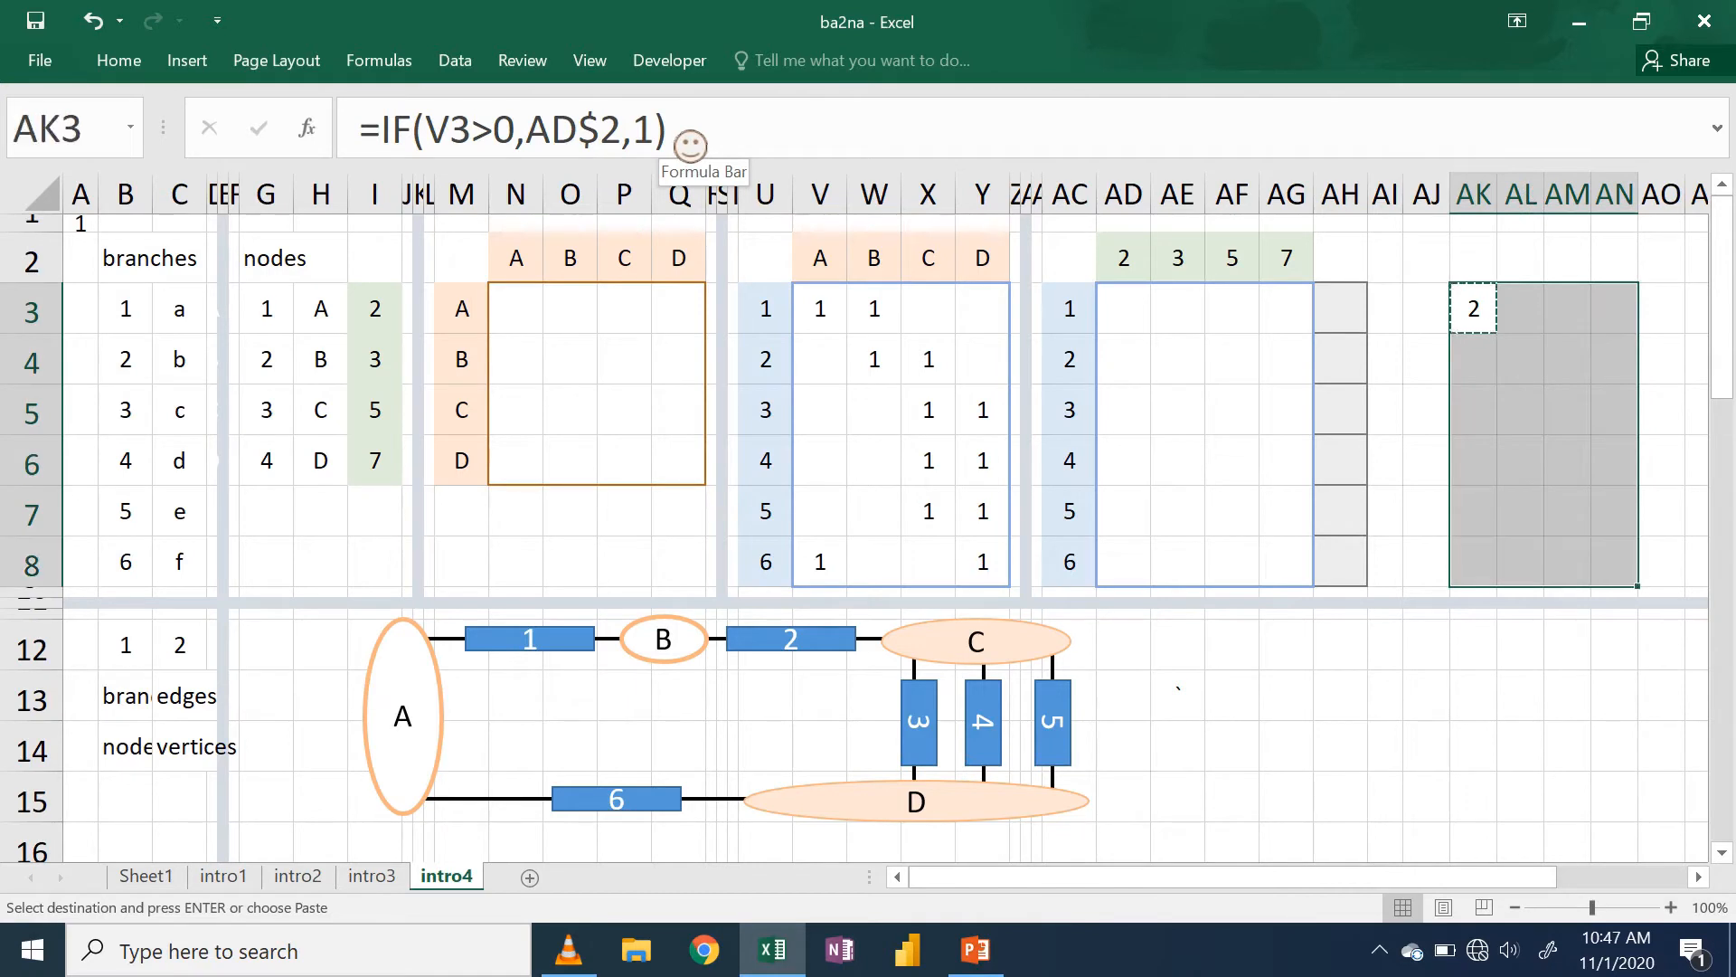
key(ctrl+v)
key(Escape)
click(1522, 264)
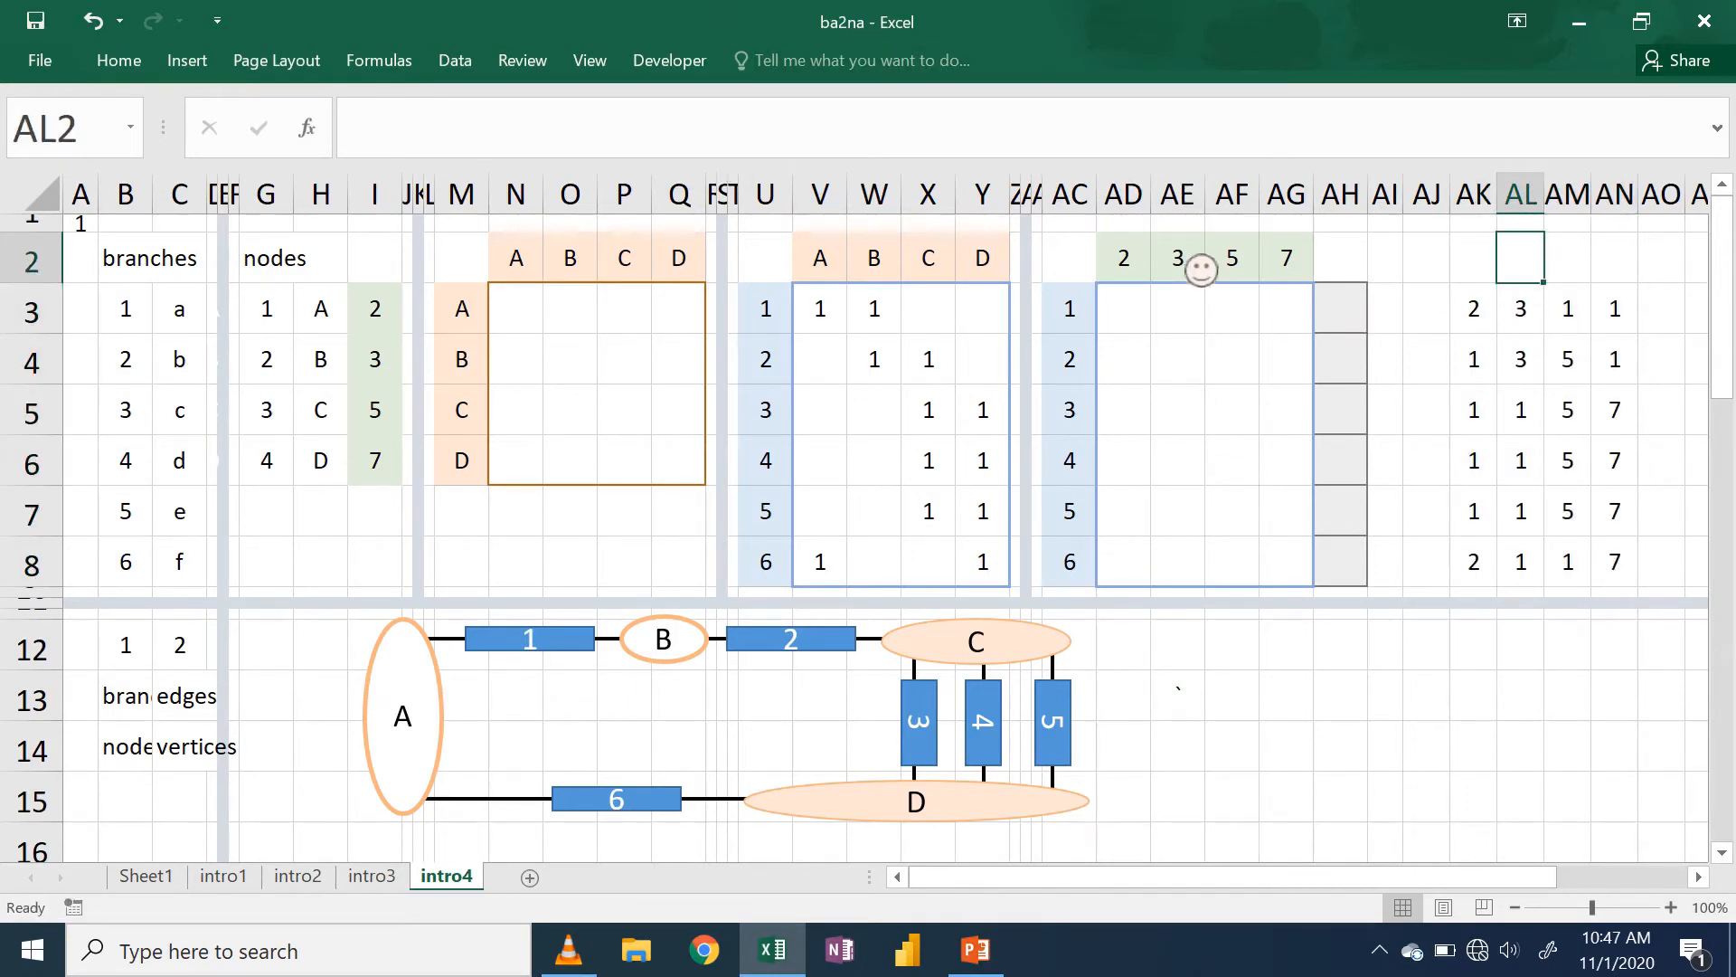
click(1575, 364)
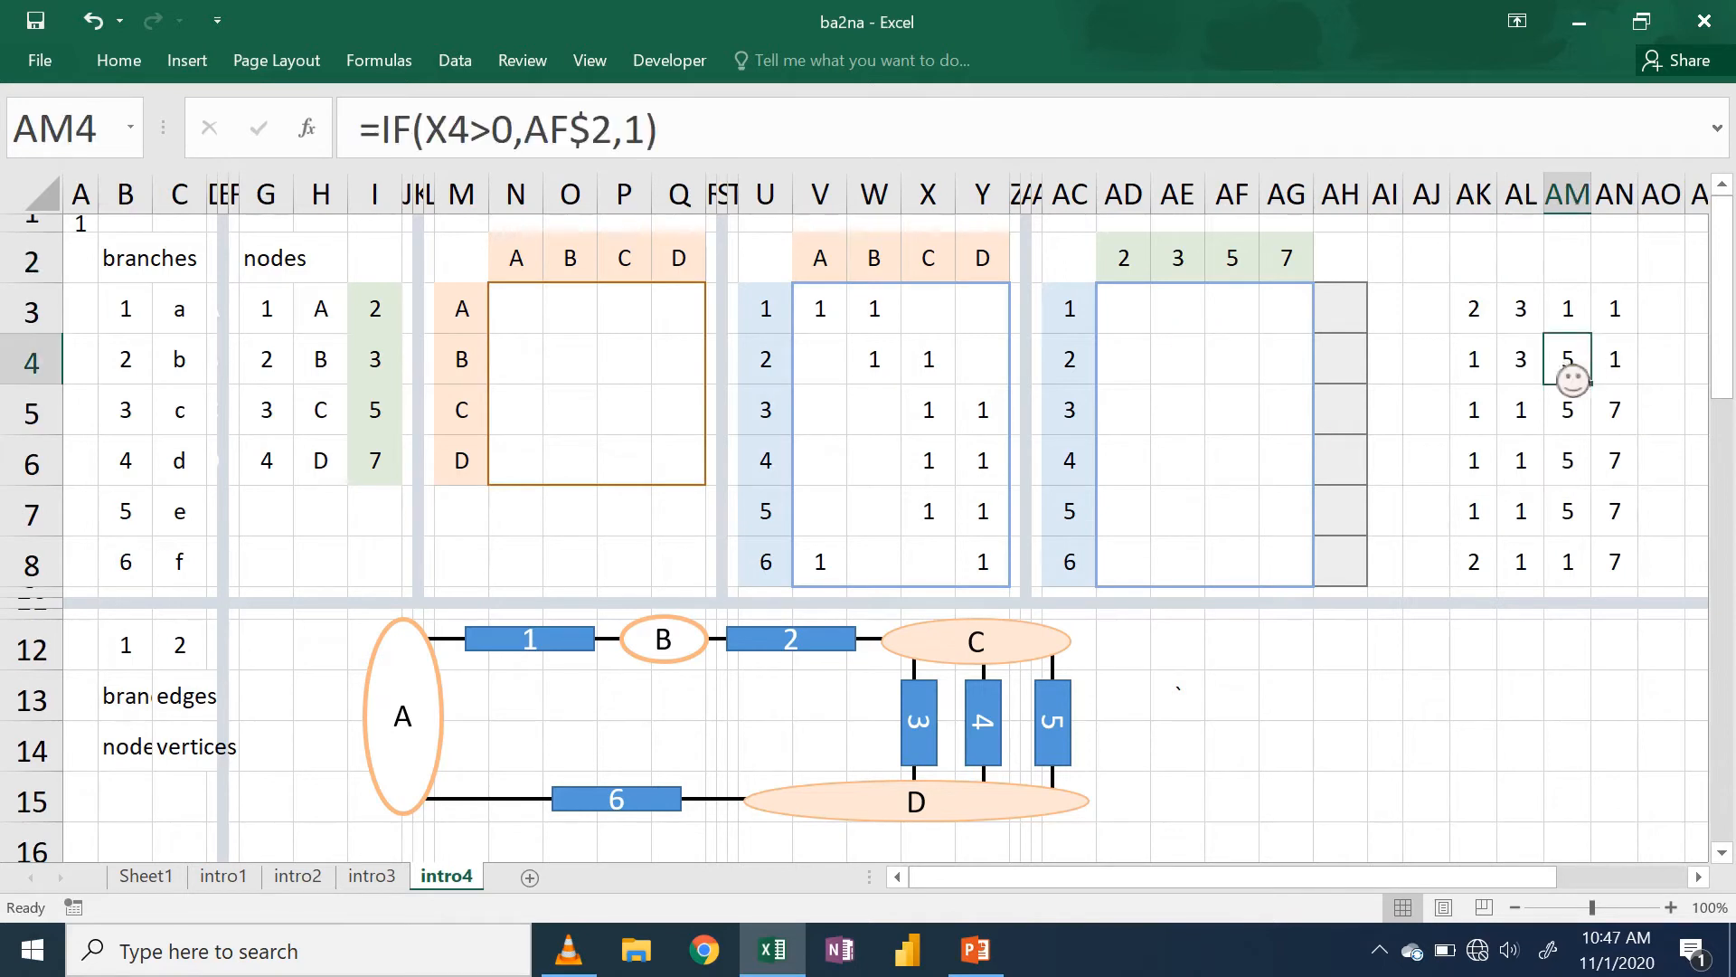
click(1244, 371)
click(946, 366)
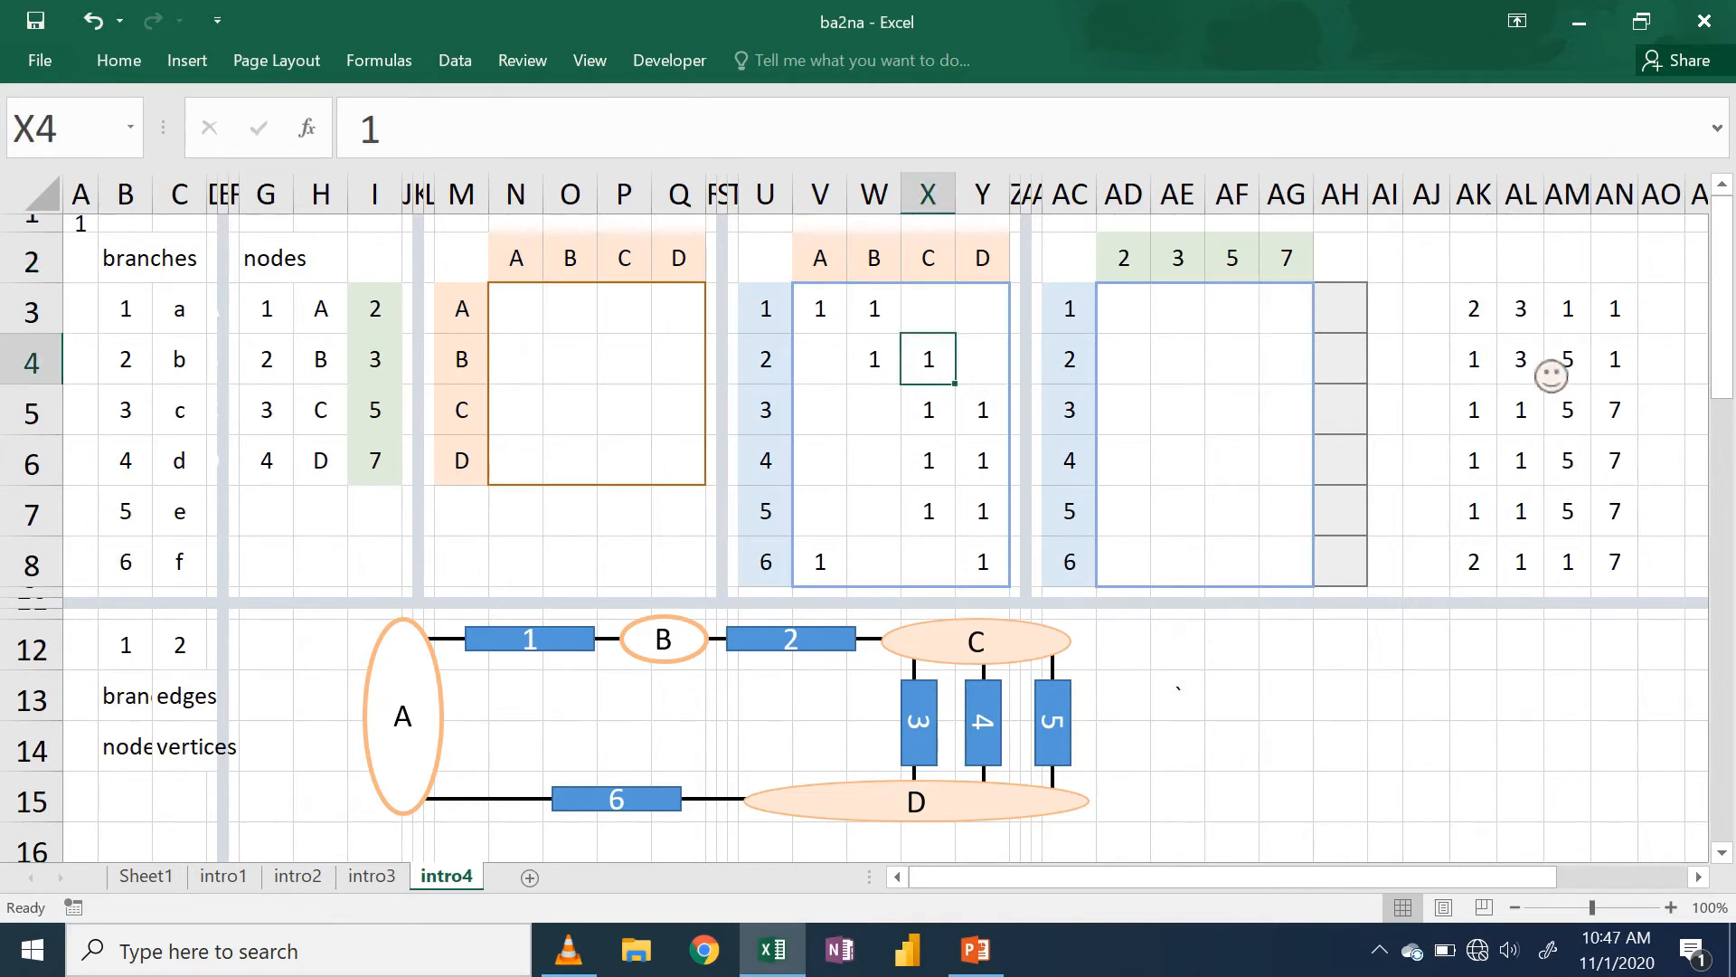
- Try the row products with =PRODUCT(AK3:AN3) filled down cells AJ3:AJ8, and clear them
click(1438, 325)
text(=product()
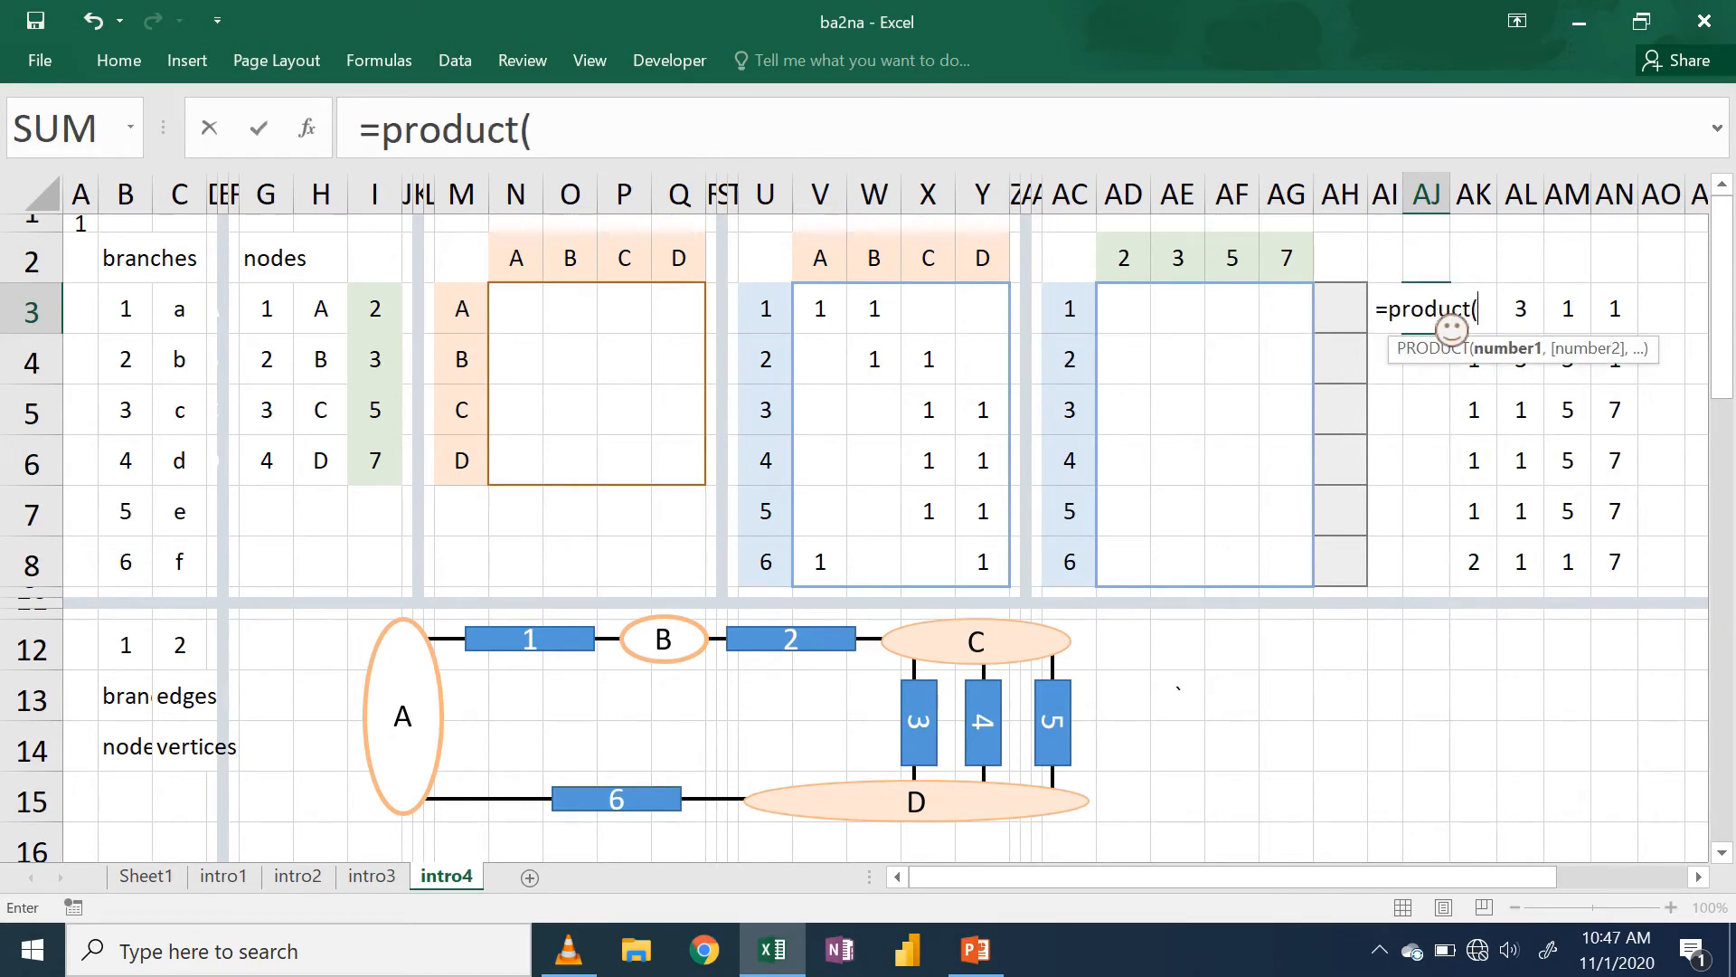
text(ak3)
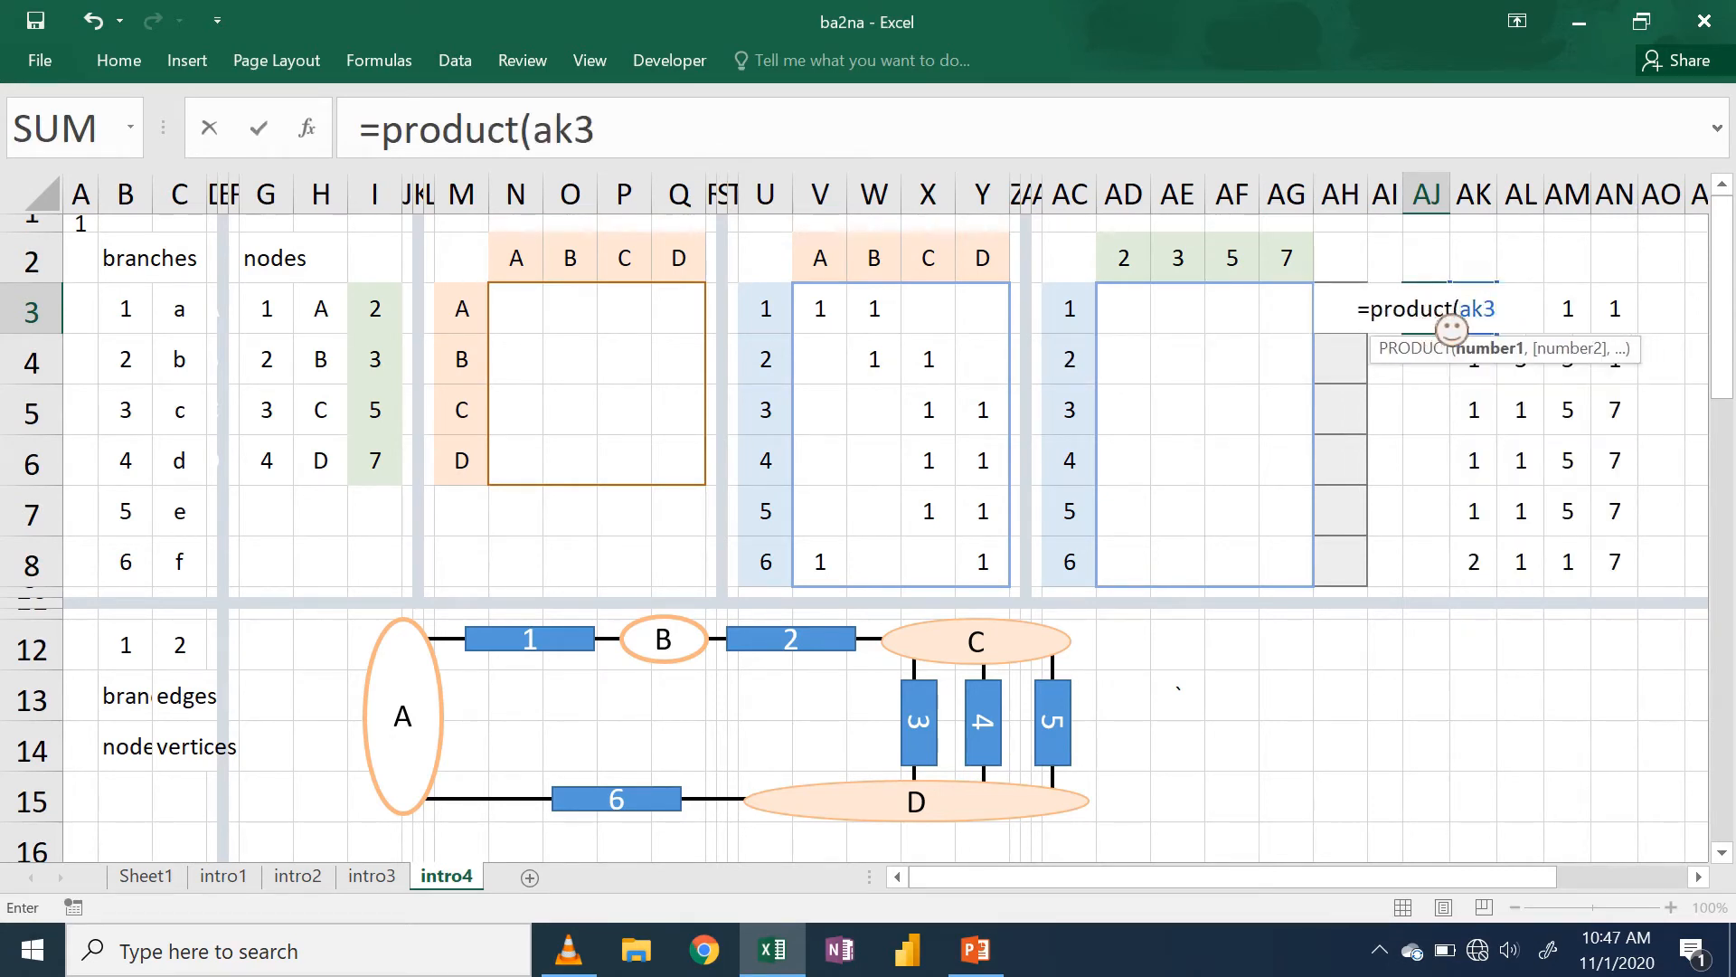
text(:an3))
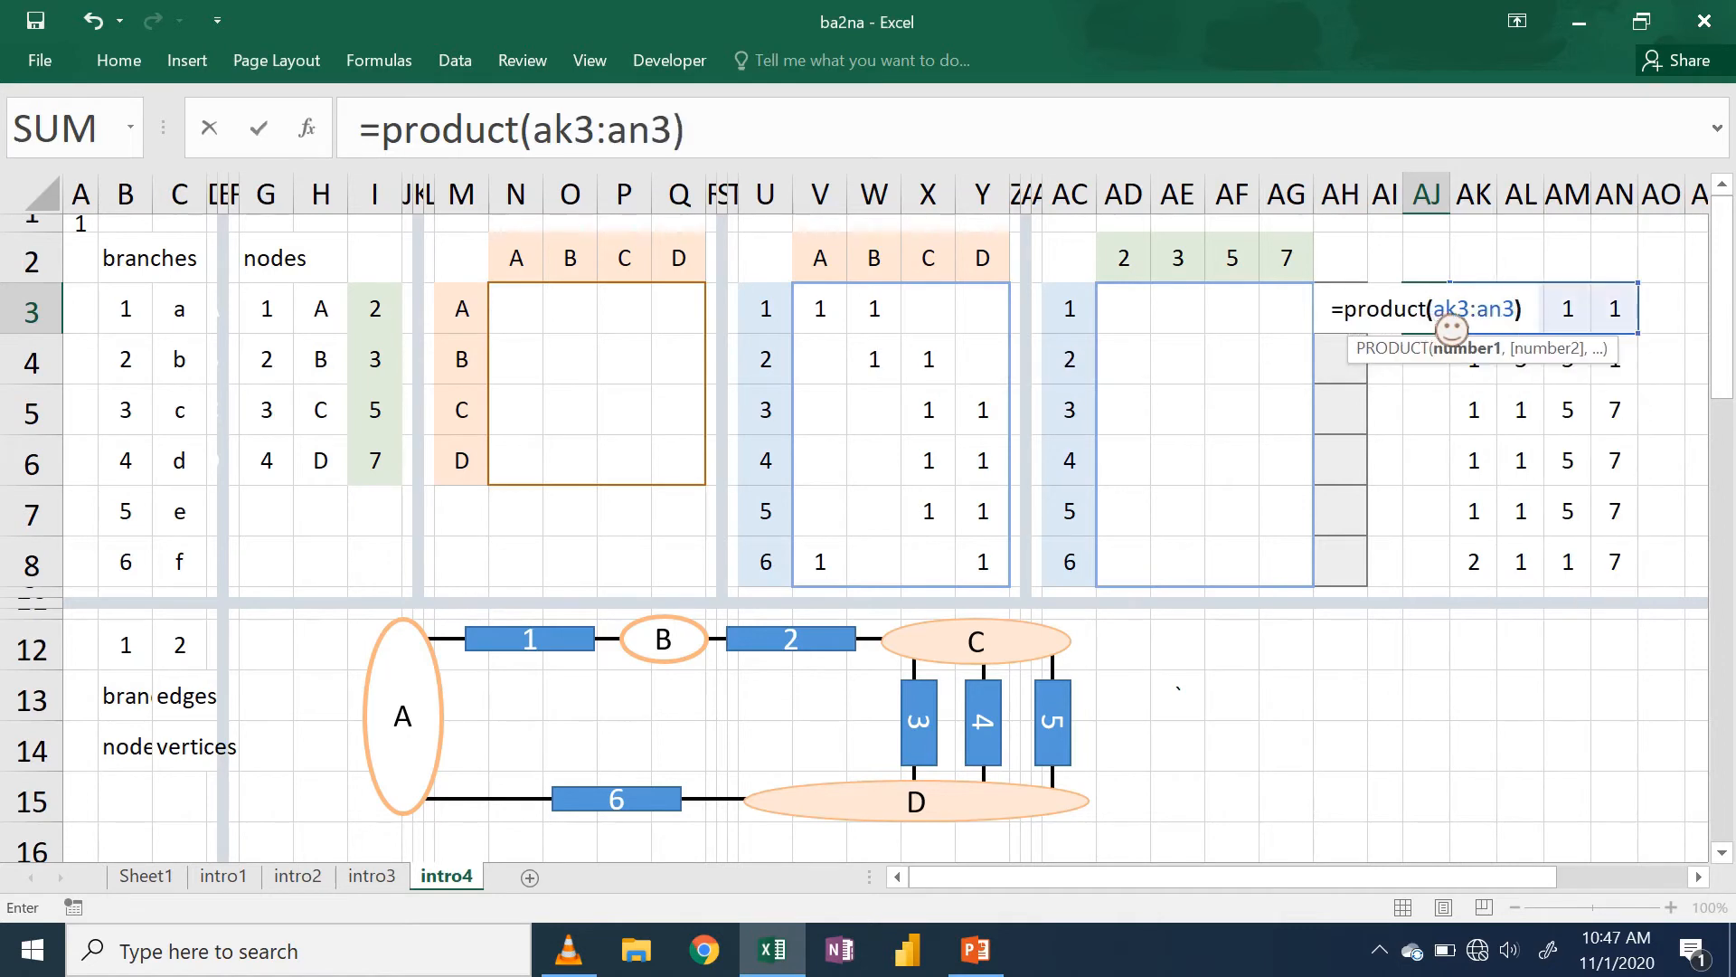
key(Return)
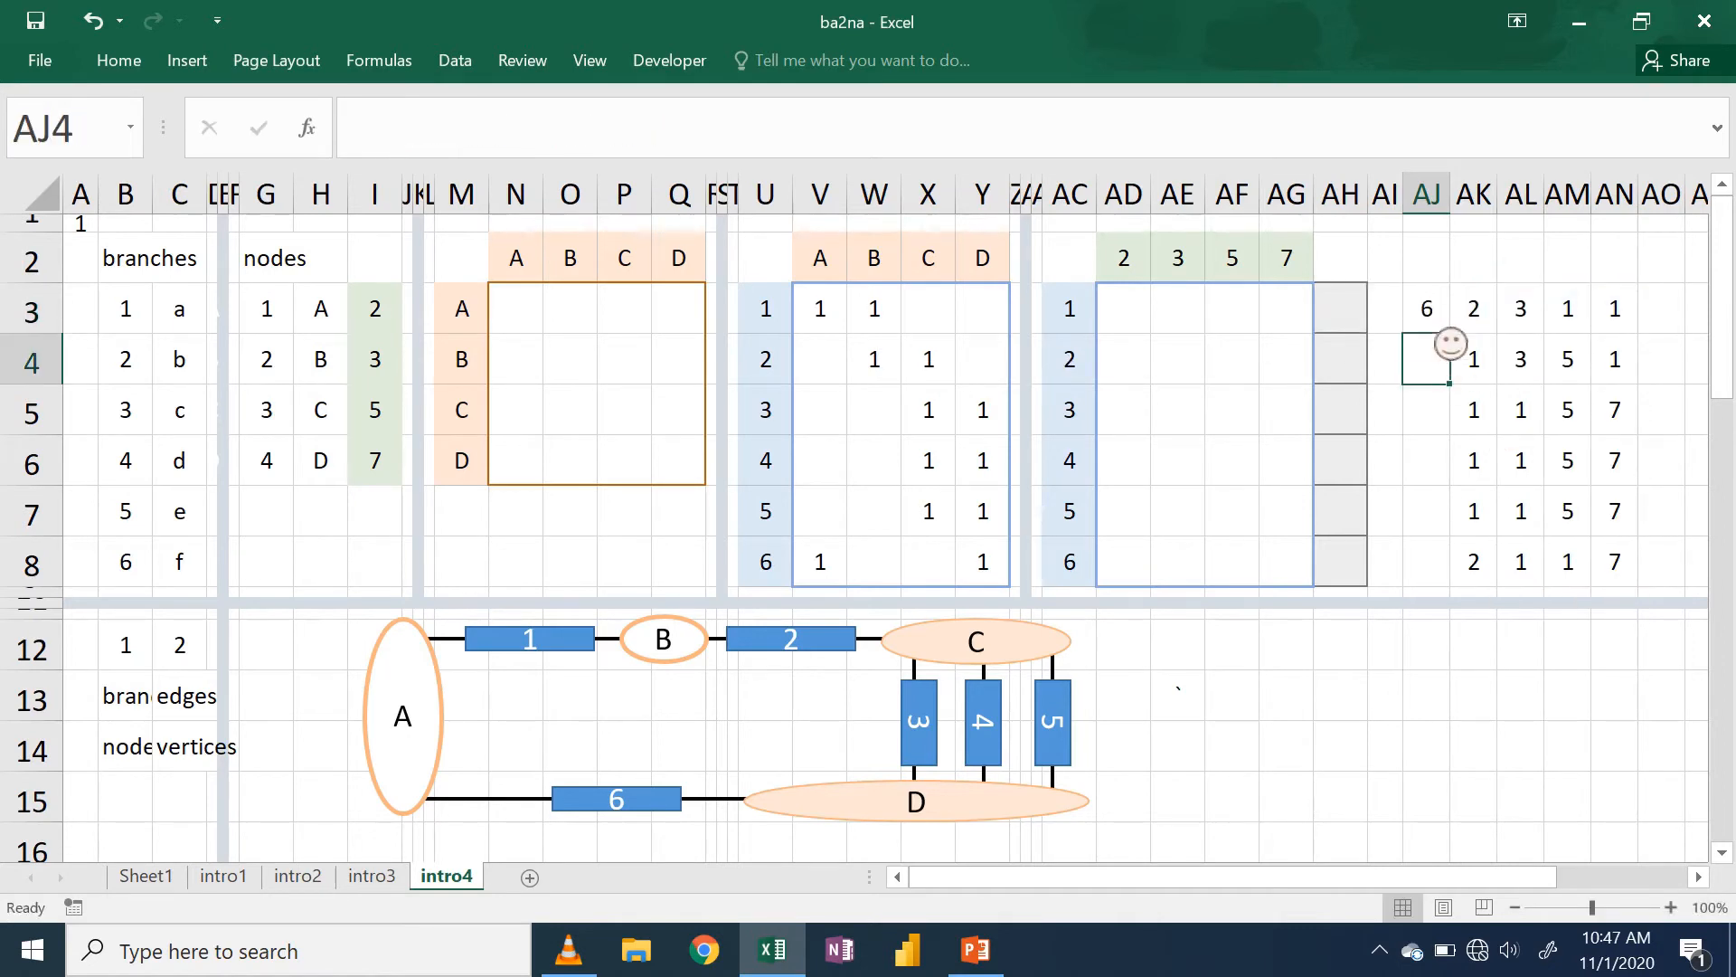
click(1443, 324)
drag(1450, 334, 1469, 581)
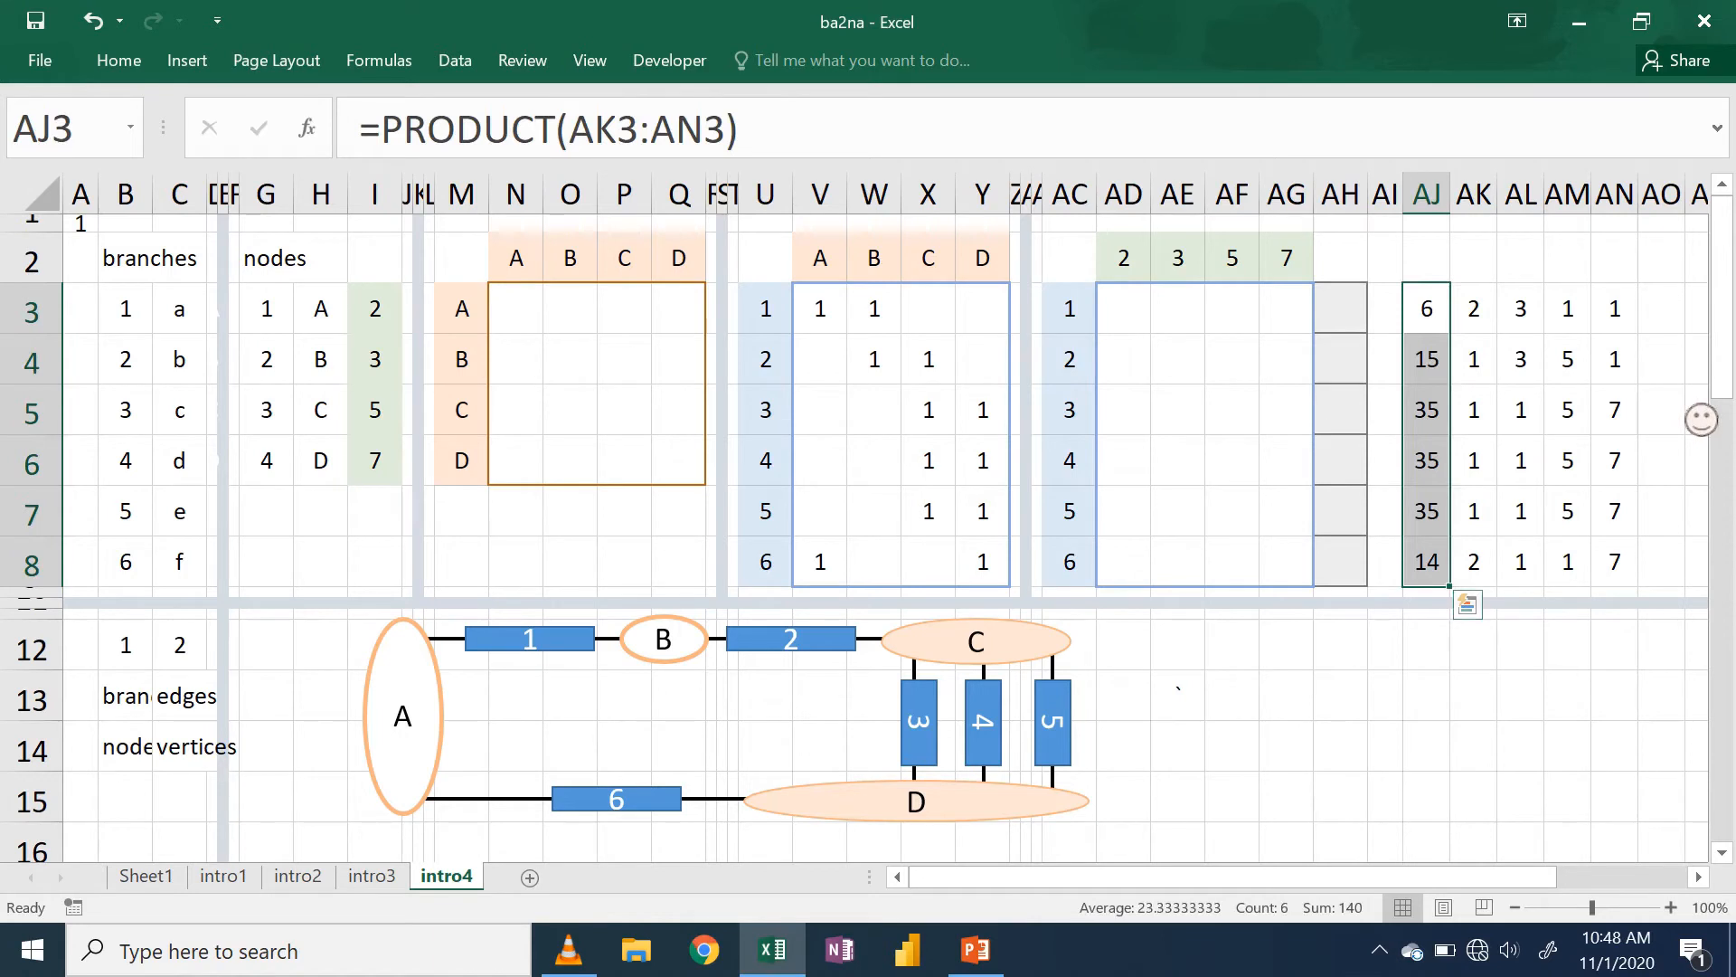
key(Delete)
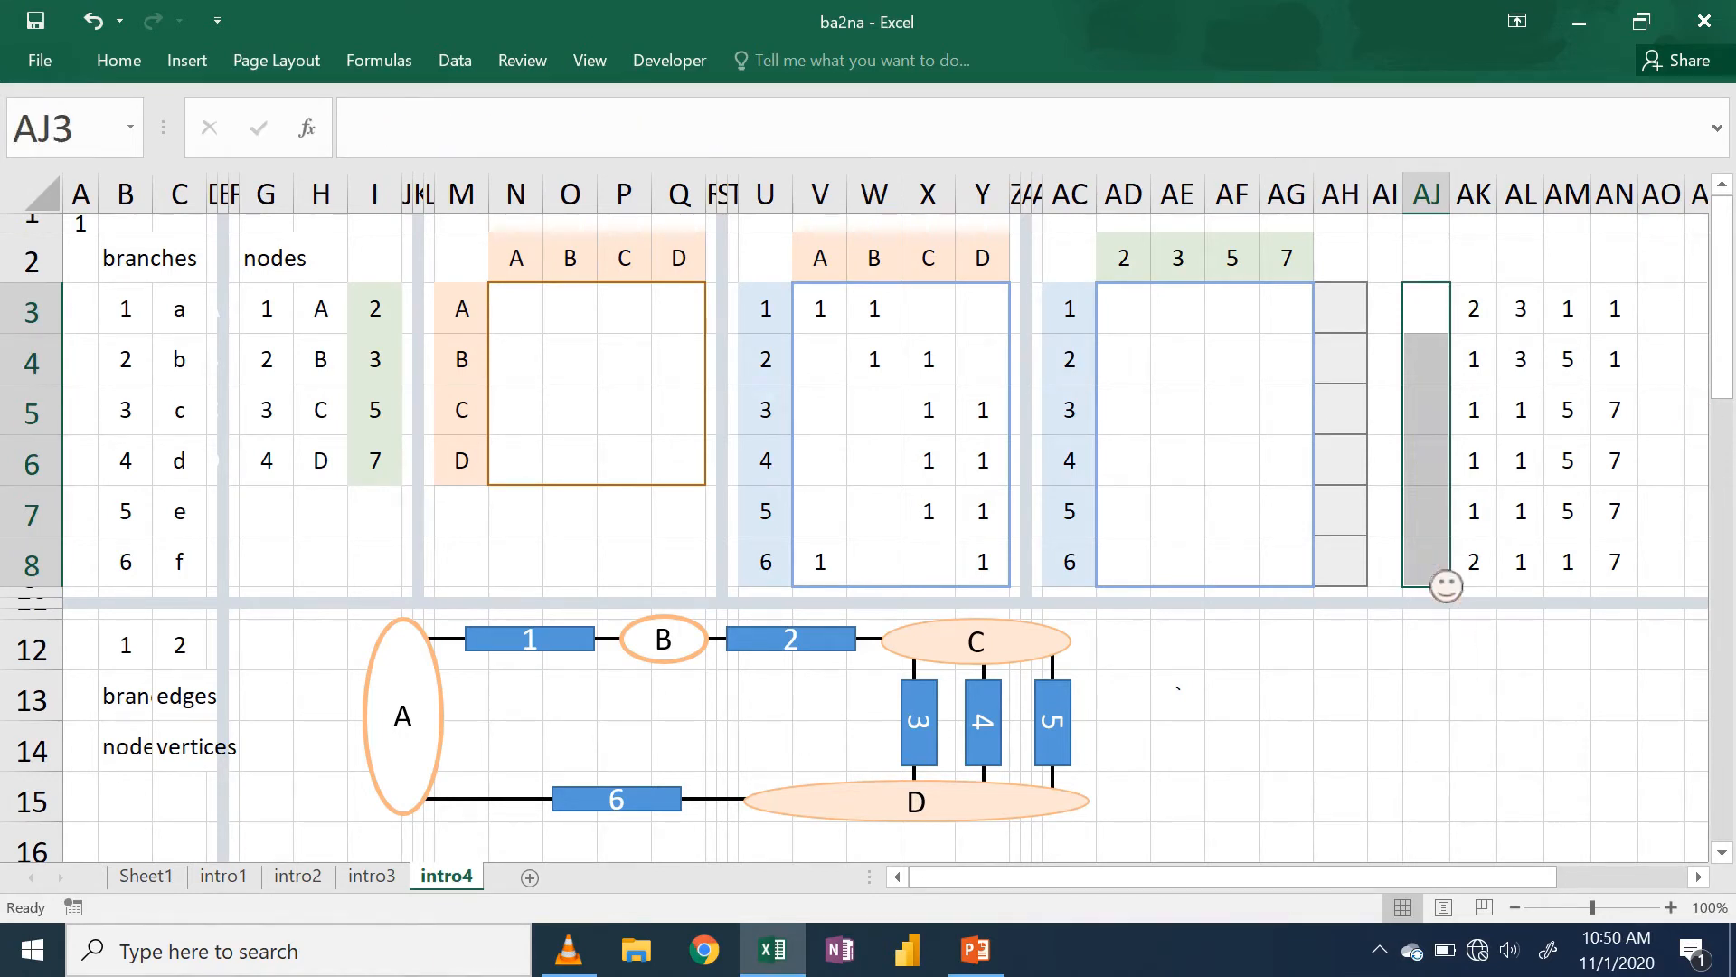
- Replace the primes of nodes A to D in cells I3:I6 with the powers of two 1, 2, 4 and 8
click(1438, 325)
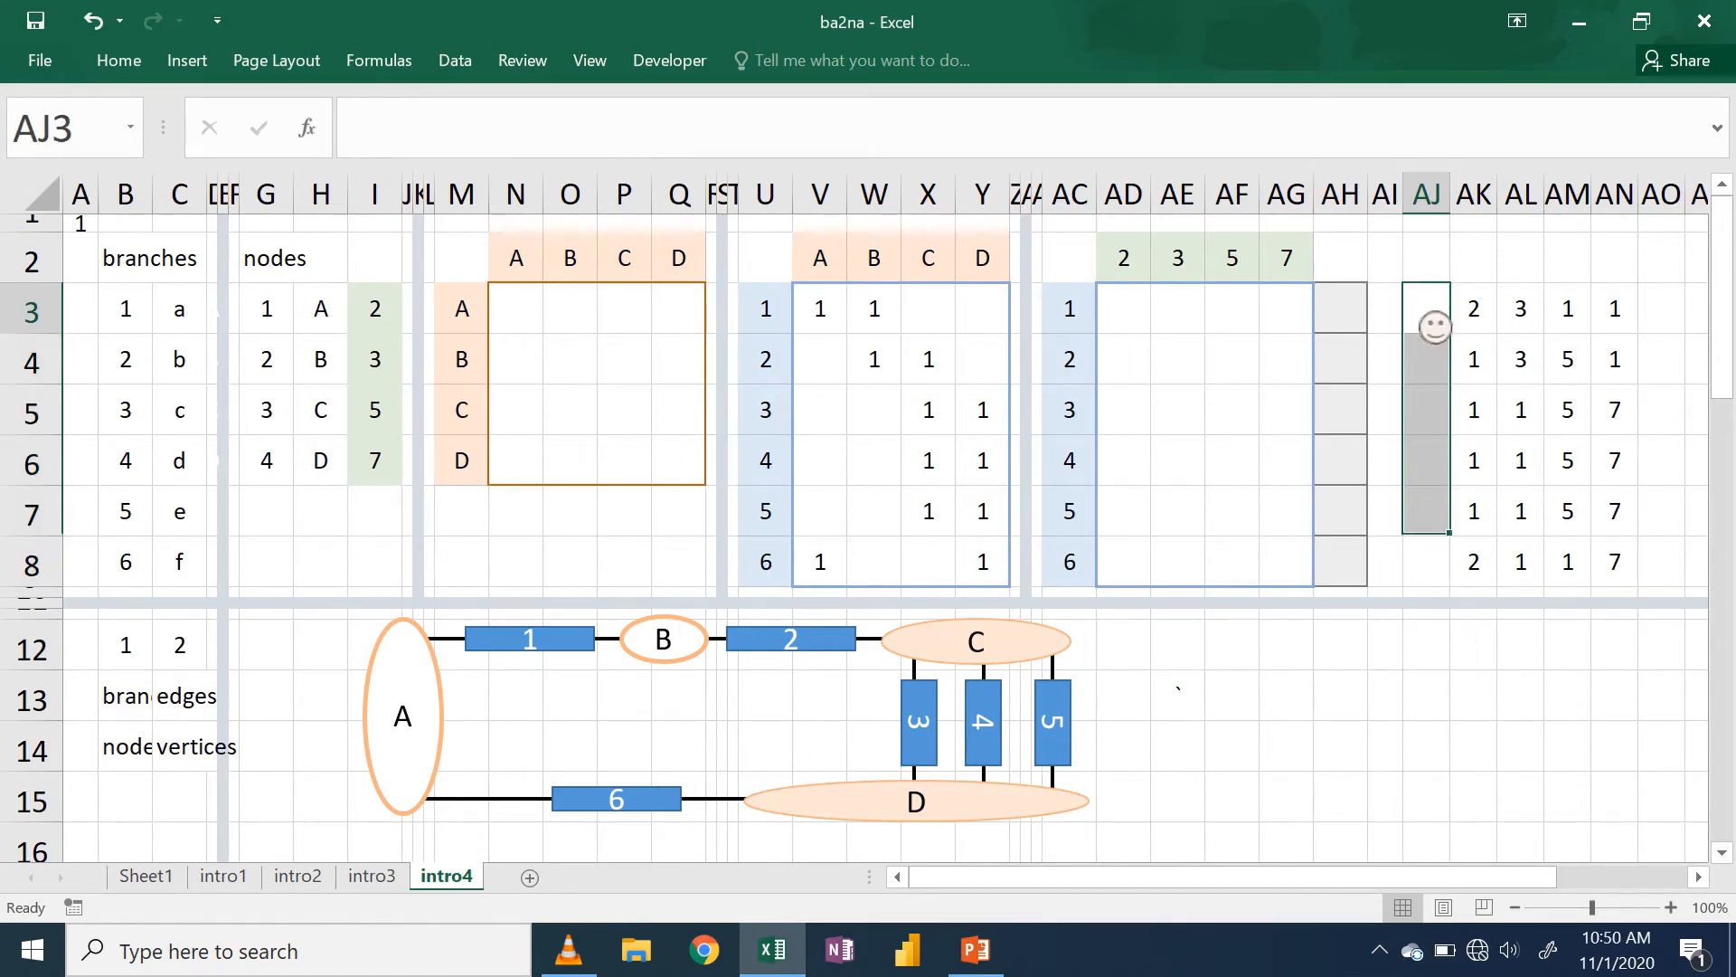
click(388, 325)
text(1)
key(Return)
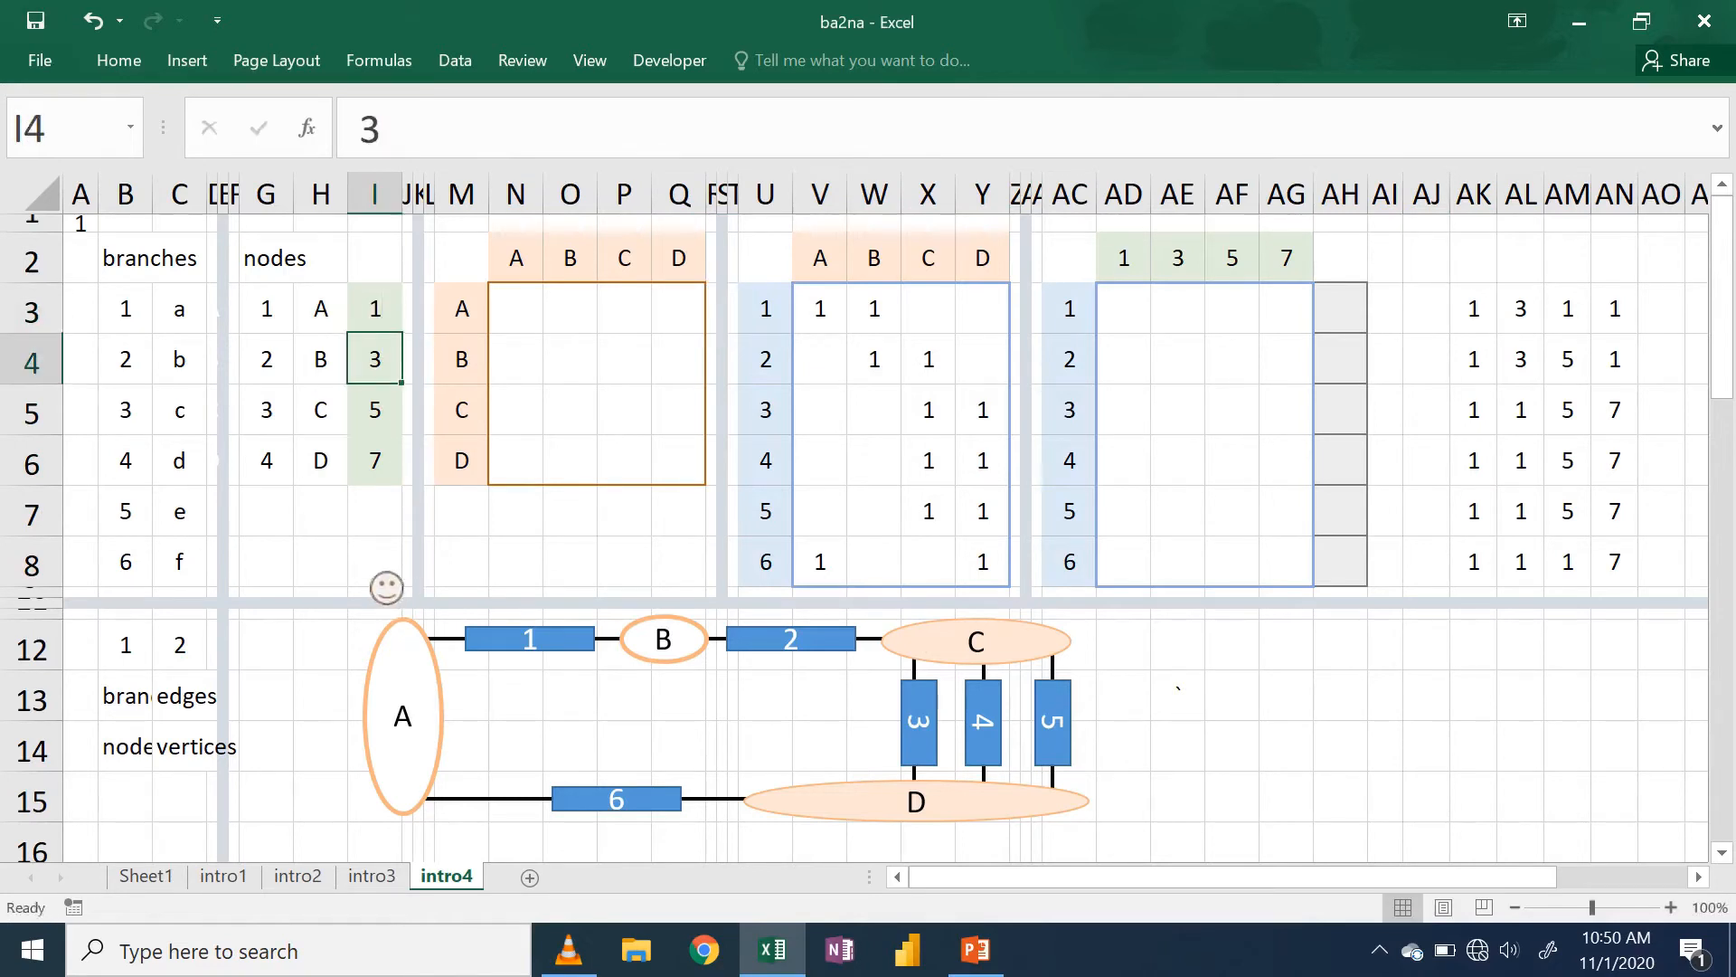
text(2)
key(Return)
text(4)
key(Return)
text(8)
key(Return)
- Try continuing the powers of two with 16 in I7 and 32 in I8, and clear both cells
text(16)
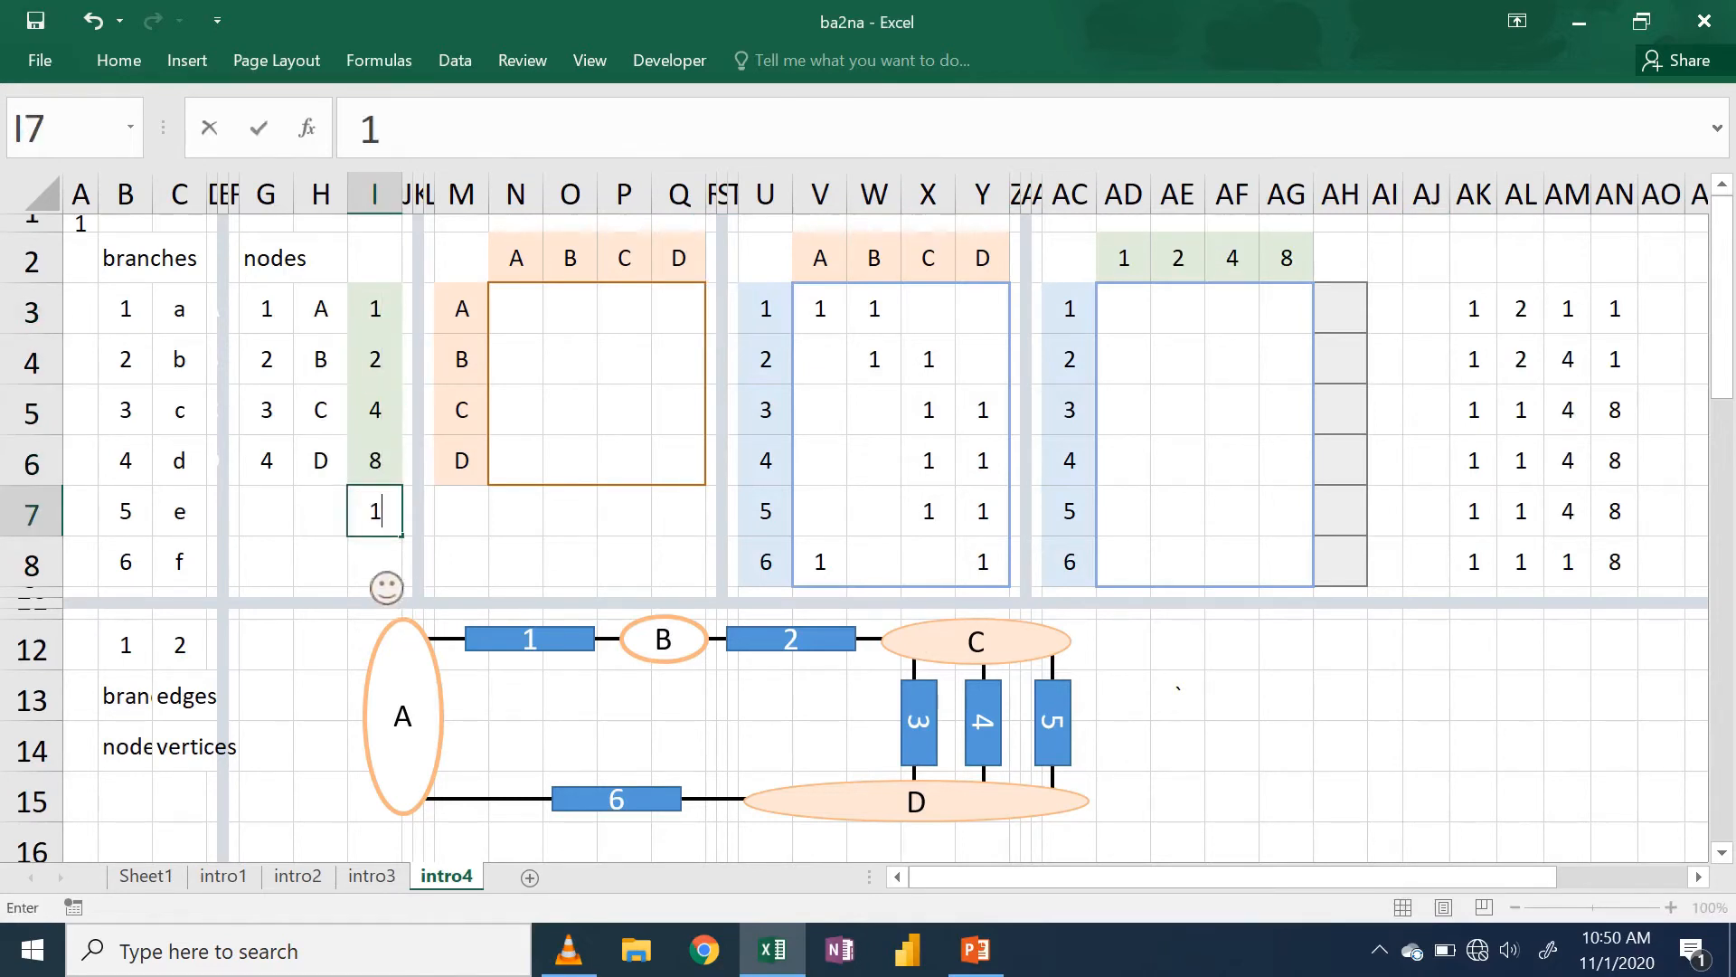
key(Return)
text(32)
key(Up)
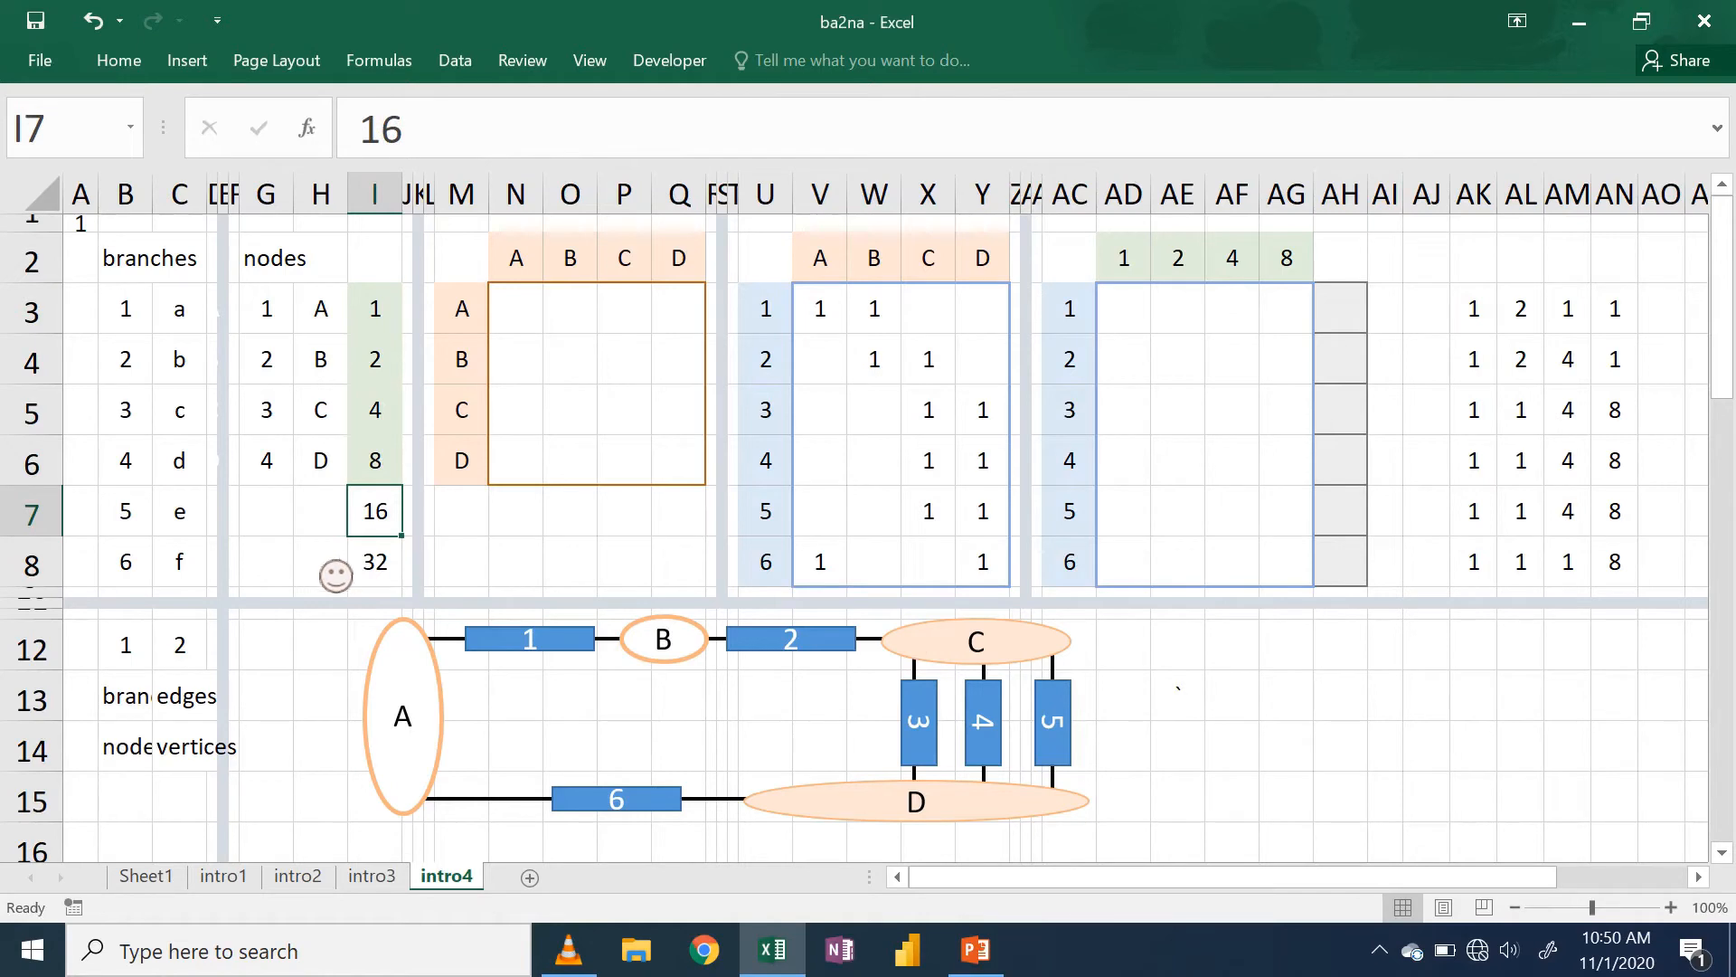
key(Delete)
key(Down)
key(Delete)
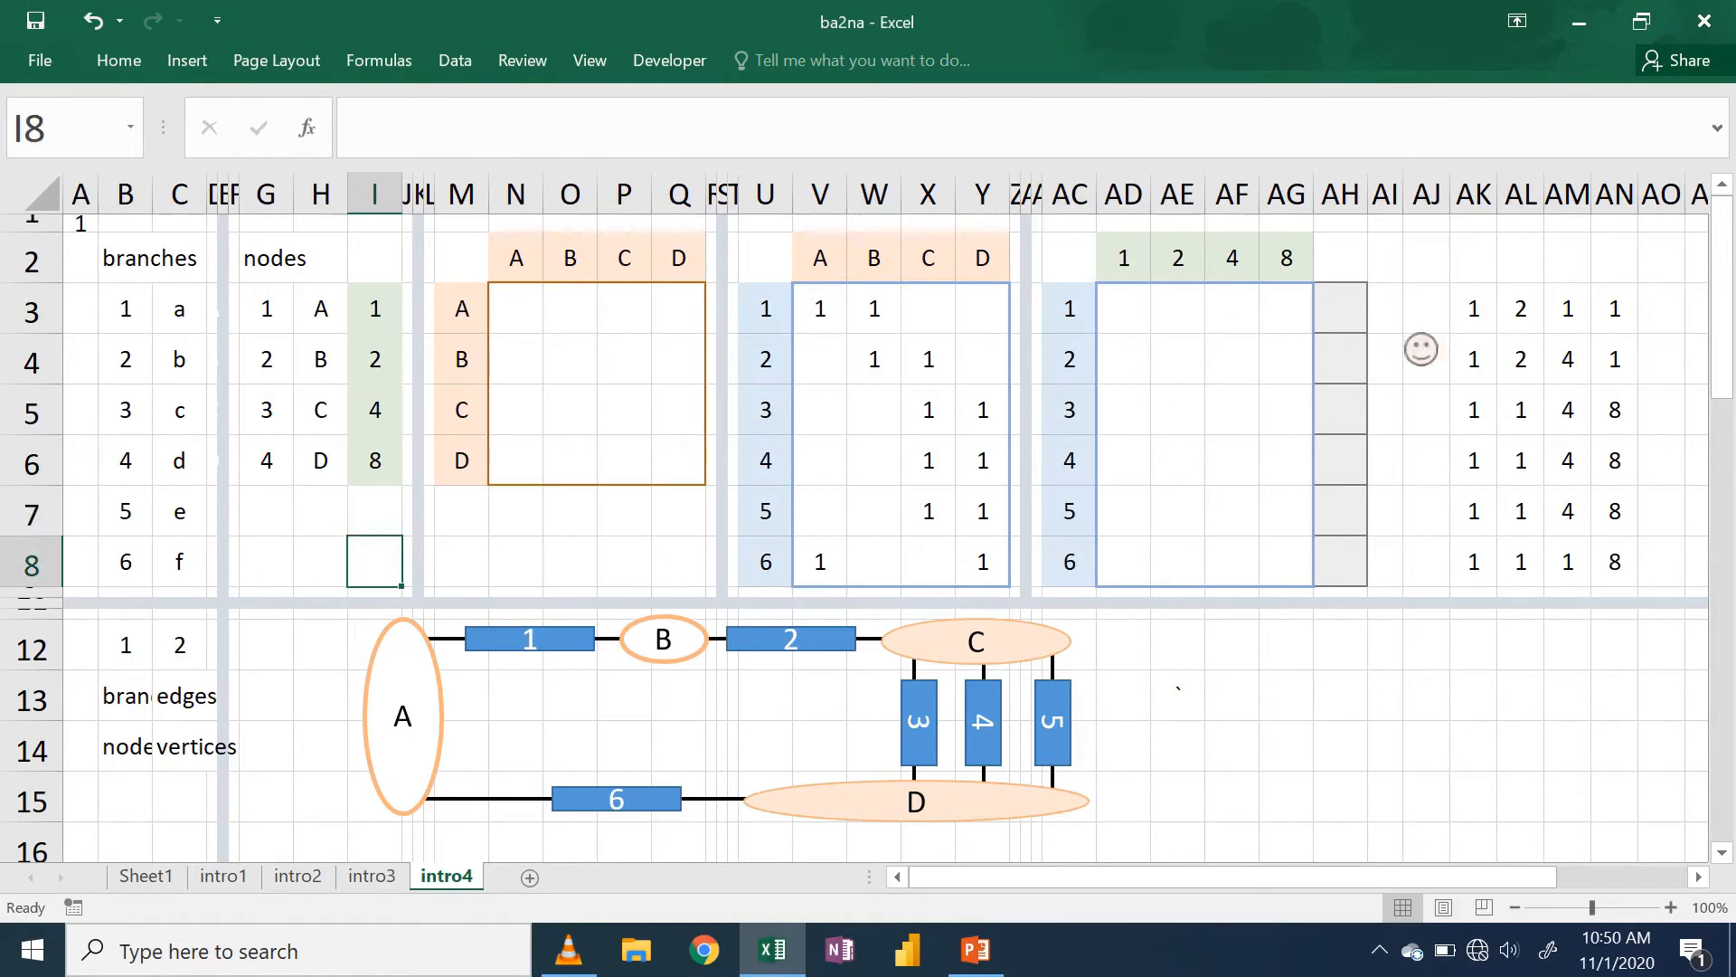
- Change the formula in AK3 to =IF(V3>0,AD$2,0) so that empty incidence entries give 0
click(1490, 320)
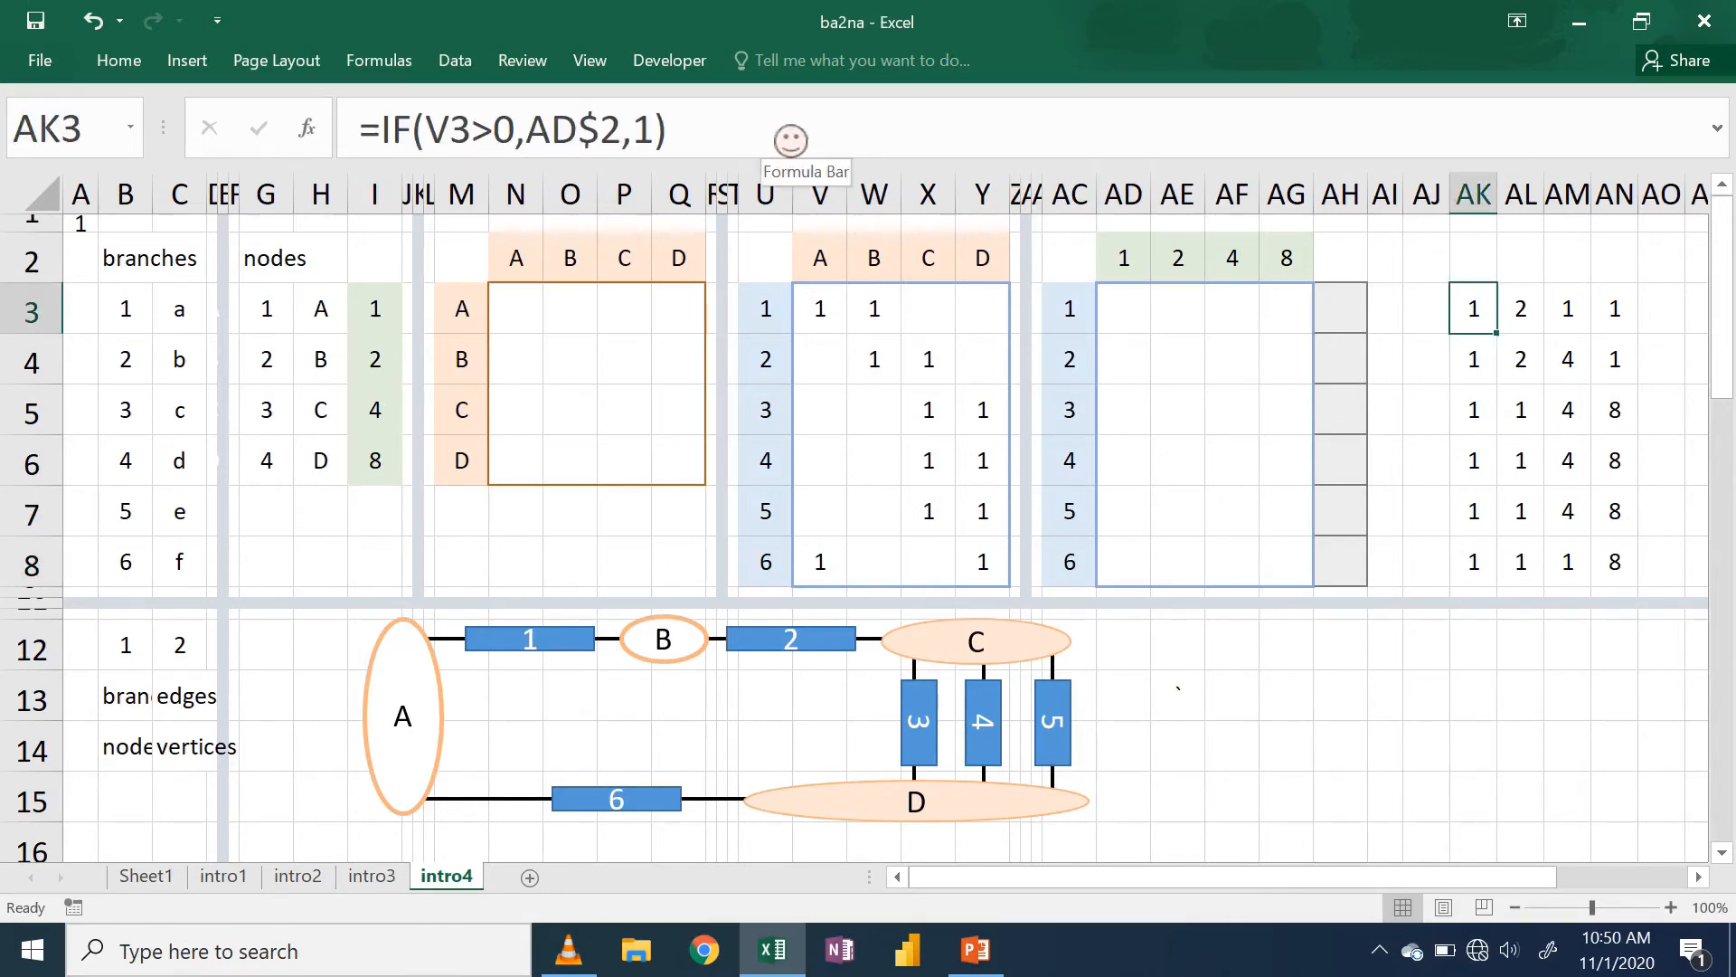
click(791, 141)
key(BackSpace)
text(0)
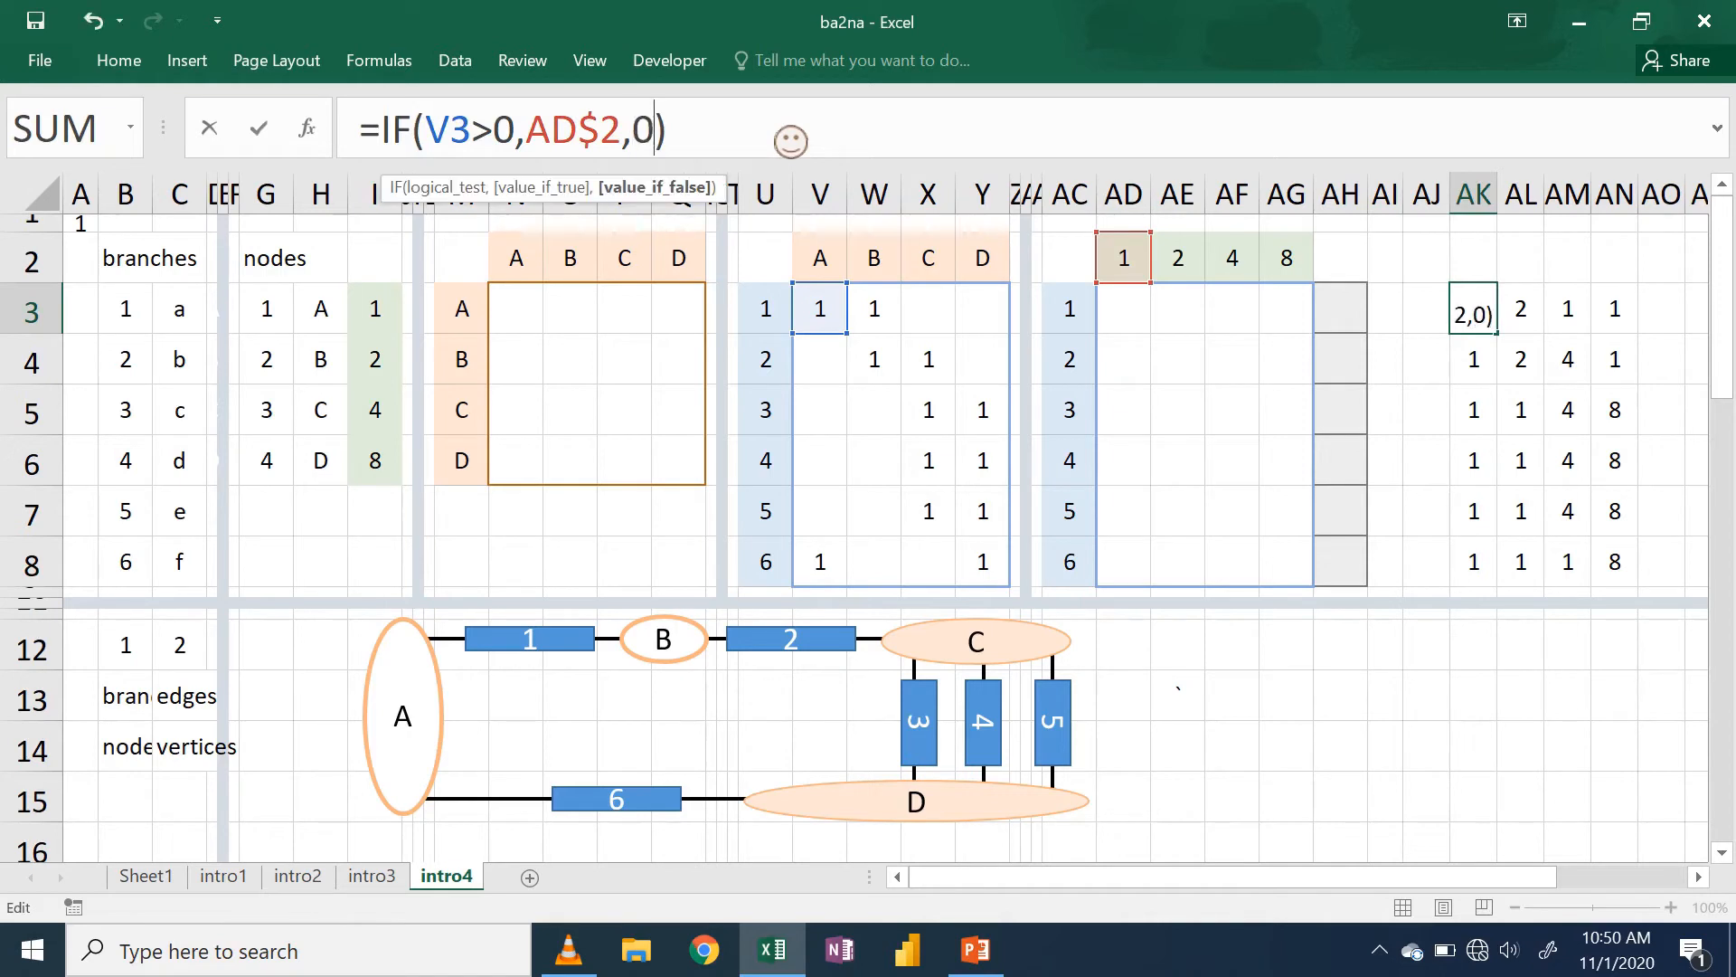
click(276, 142)
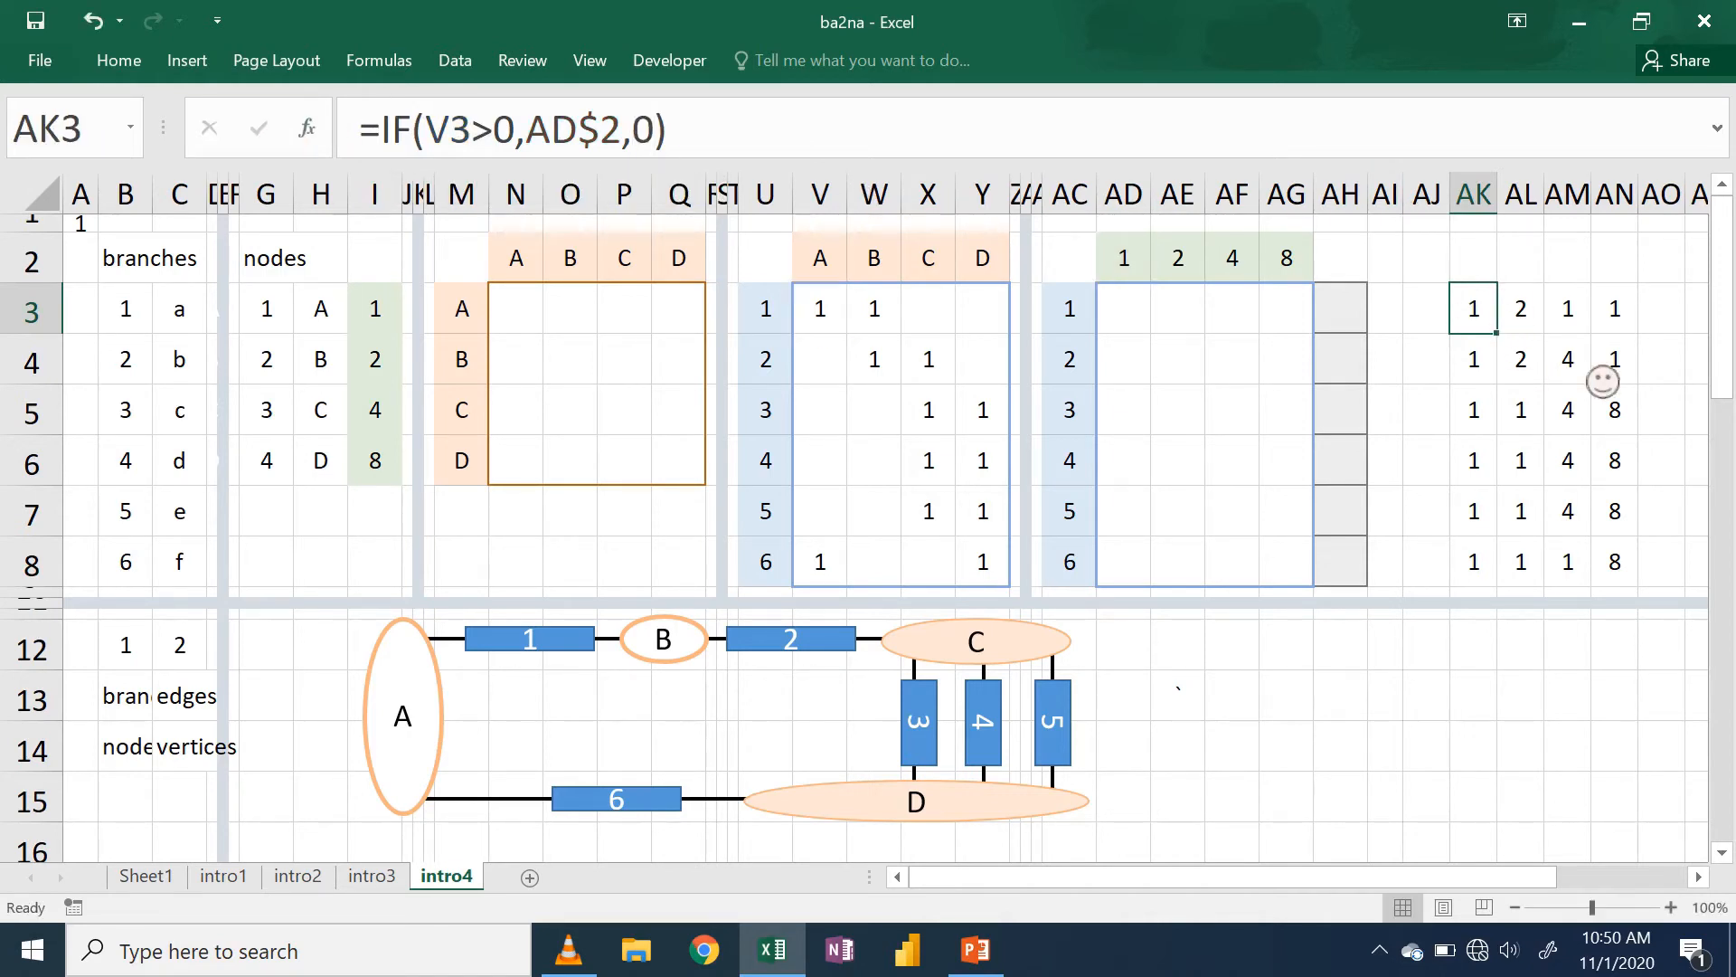
- Copy the revised AK3 formula into the whole range AK3:AN8 and check the formula in AM6
key(ctrl+c)
key(shift+Right)
key(shift+Right)
key(shift+Right)
key(shift+Down)
key(shift+Down)
key(shift+Down)
key(shift+Down)
key(shift+Down)
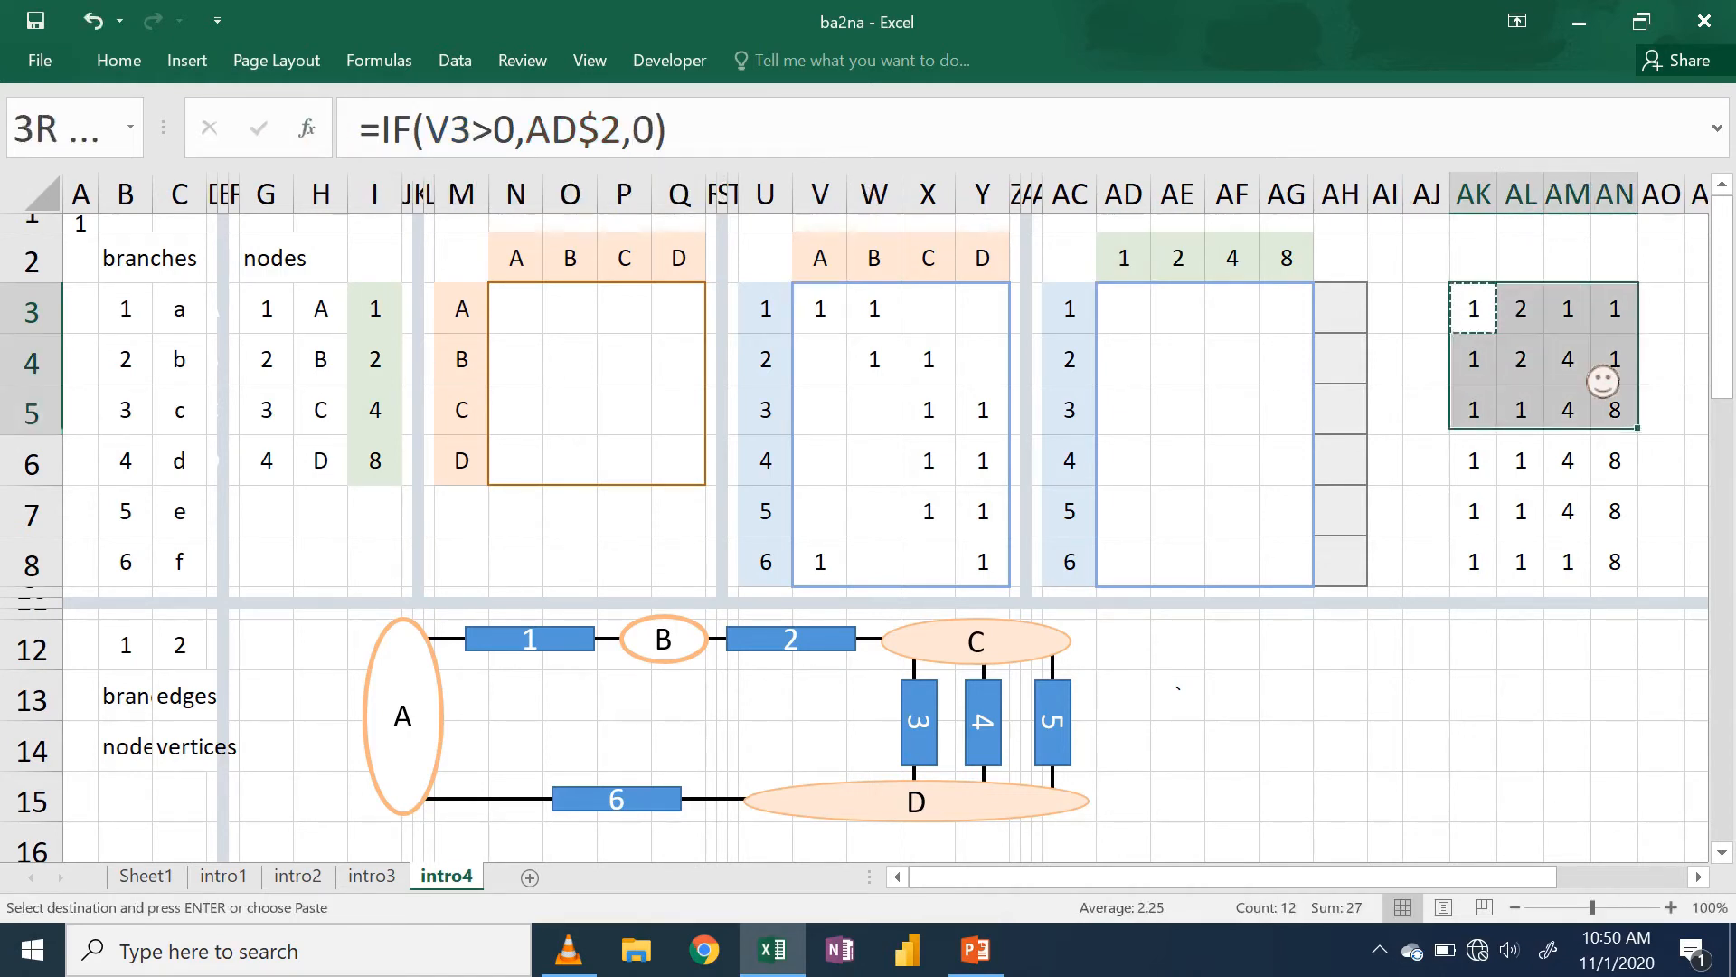
key(ctrl+v)
text(`)
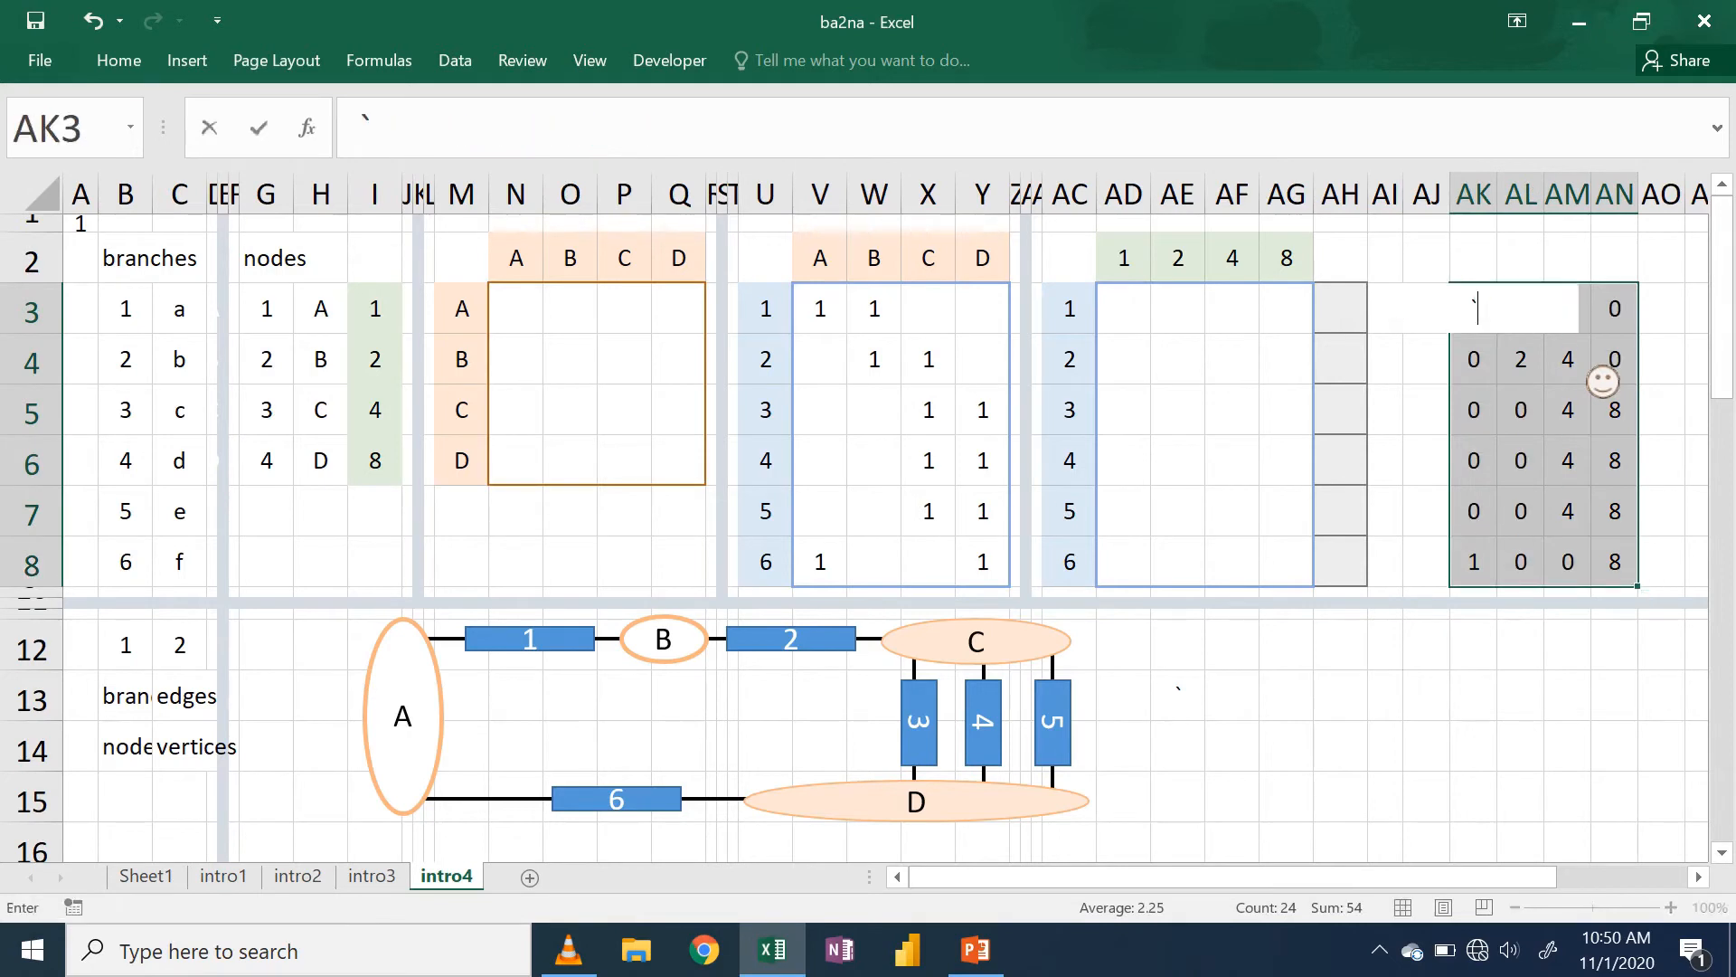
key(Escape)
click(1564, 460)
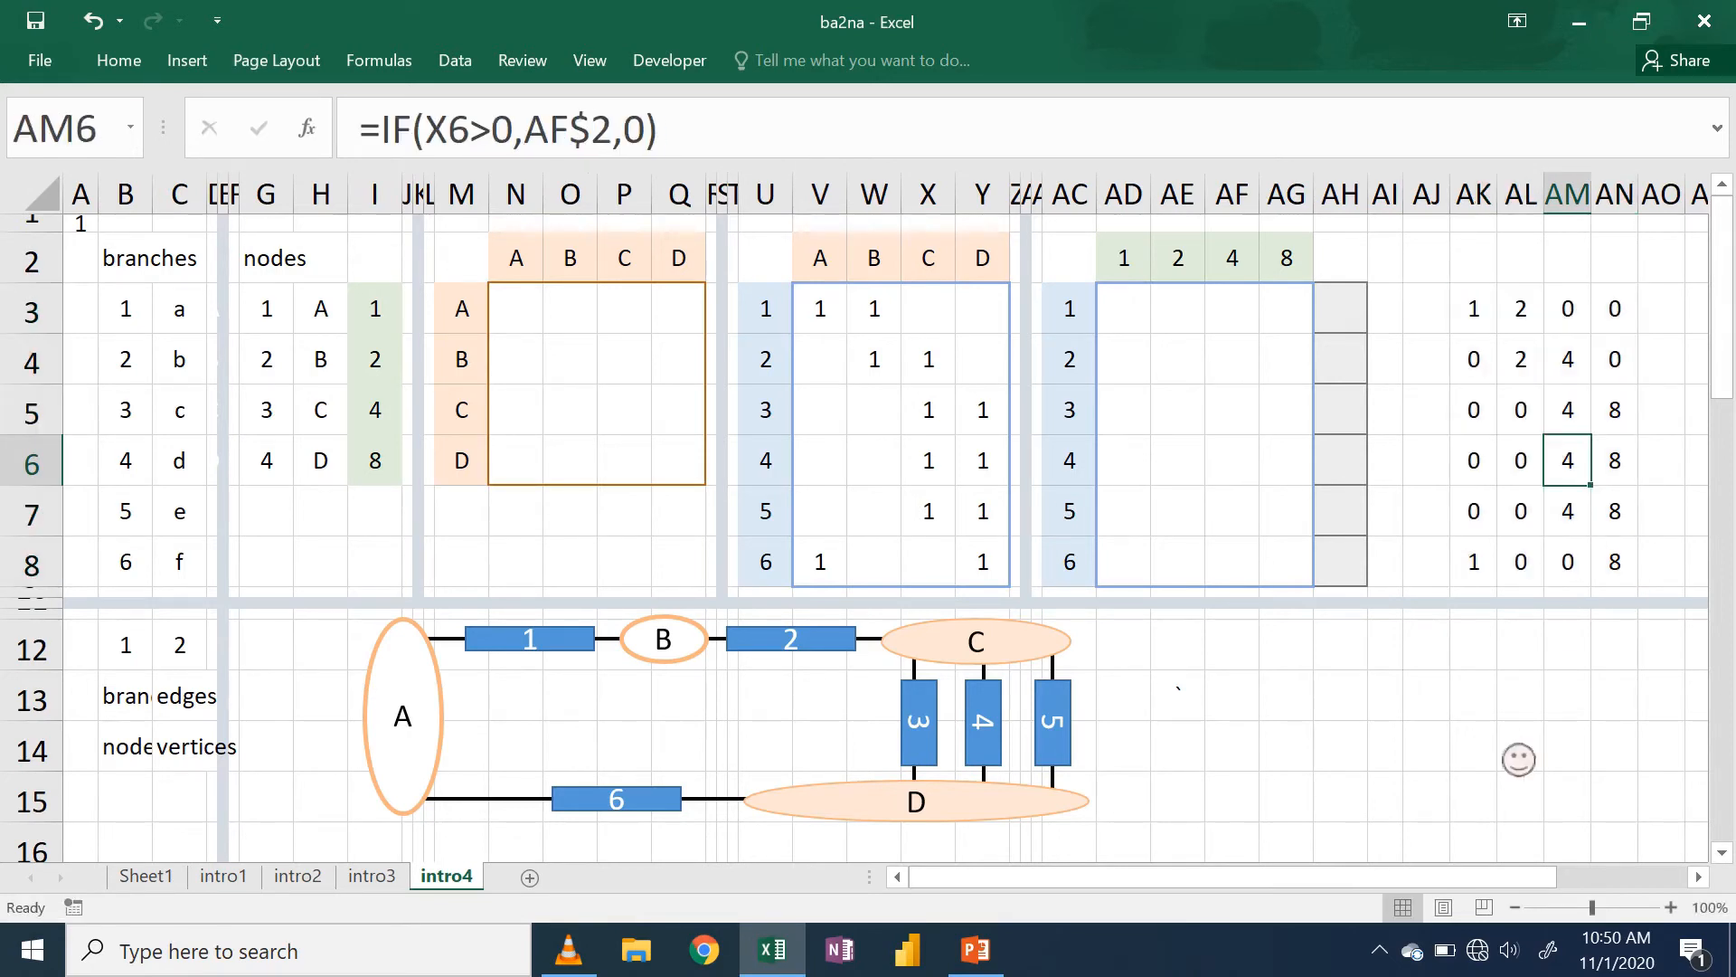
click(1488, 707)
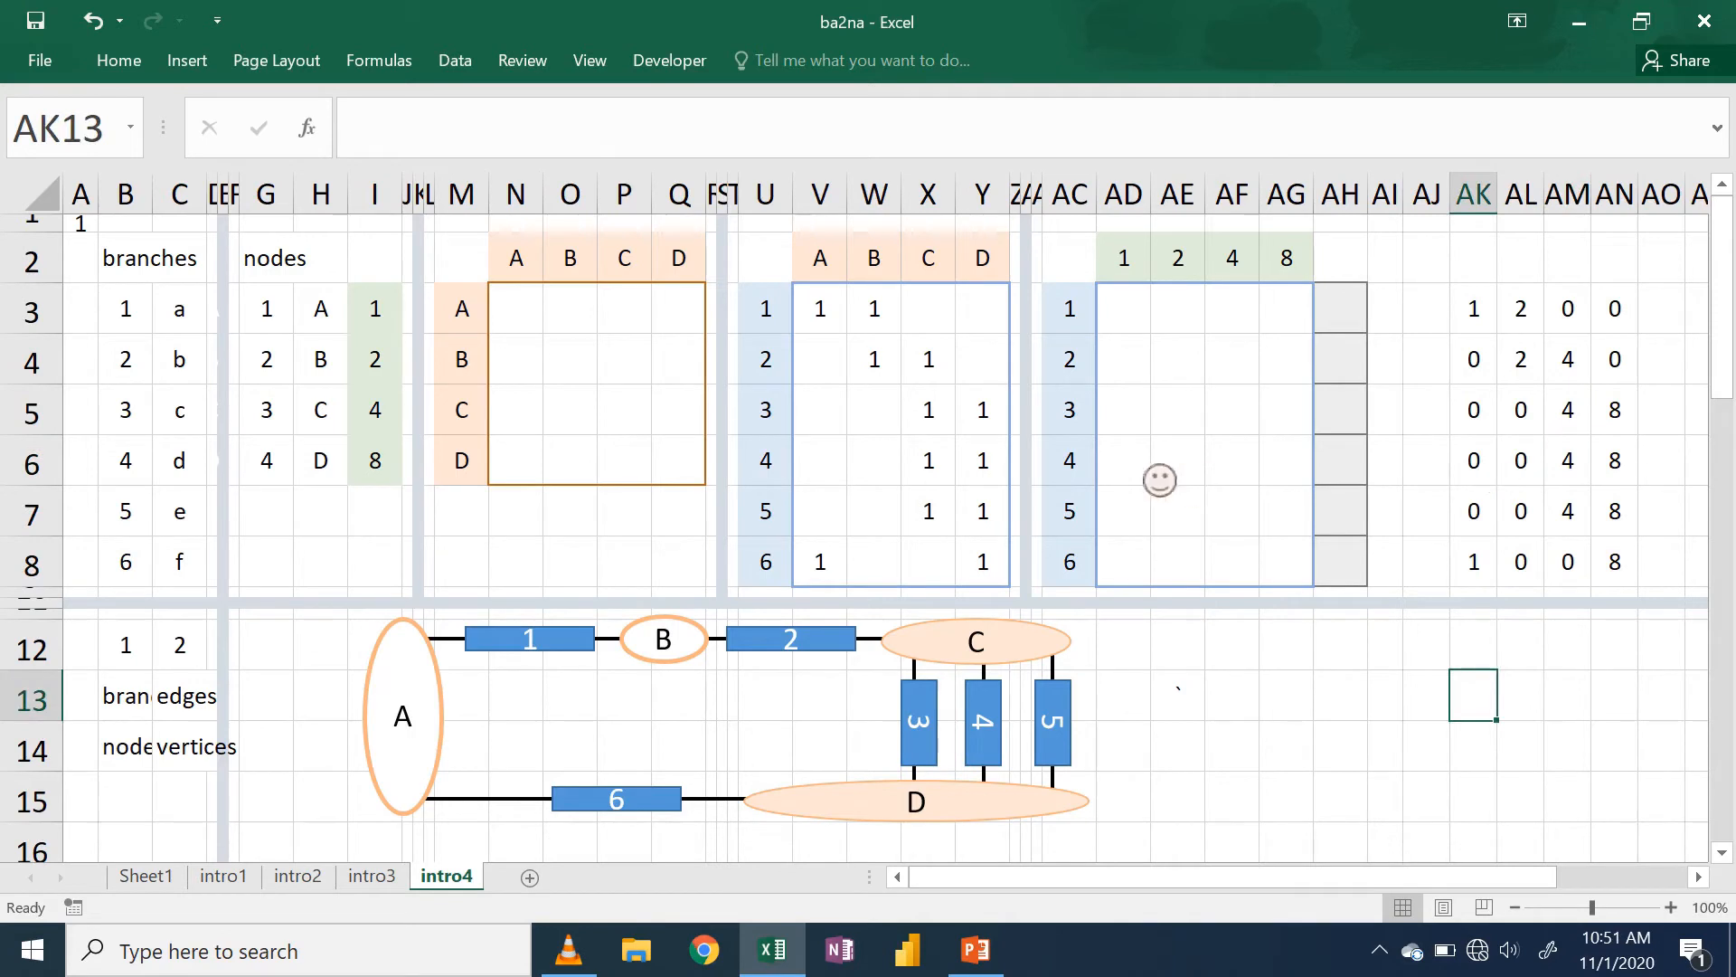
- Add up each branch's node codes with =SUM(AK3:AN3) in AJ3, filled down to AJ8
click(1433, 321)
text(=sum)
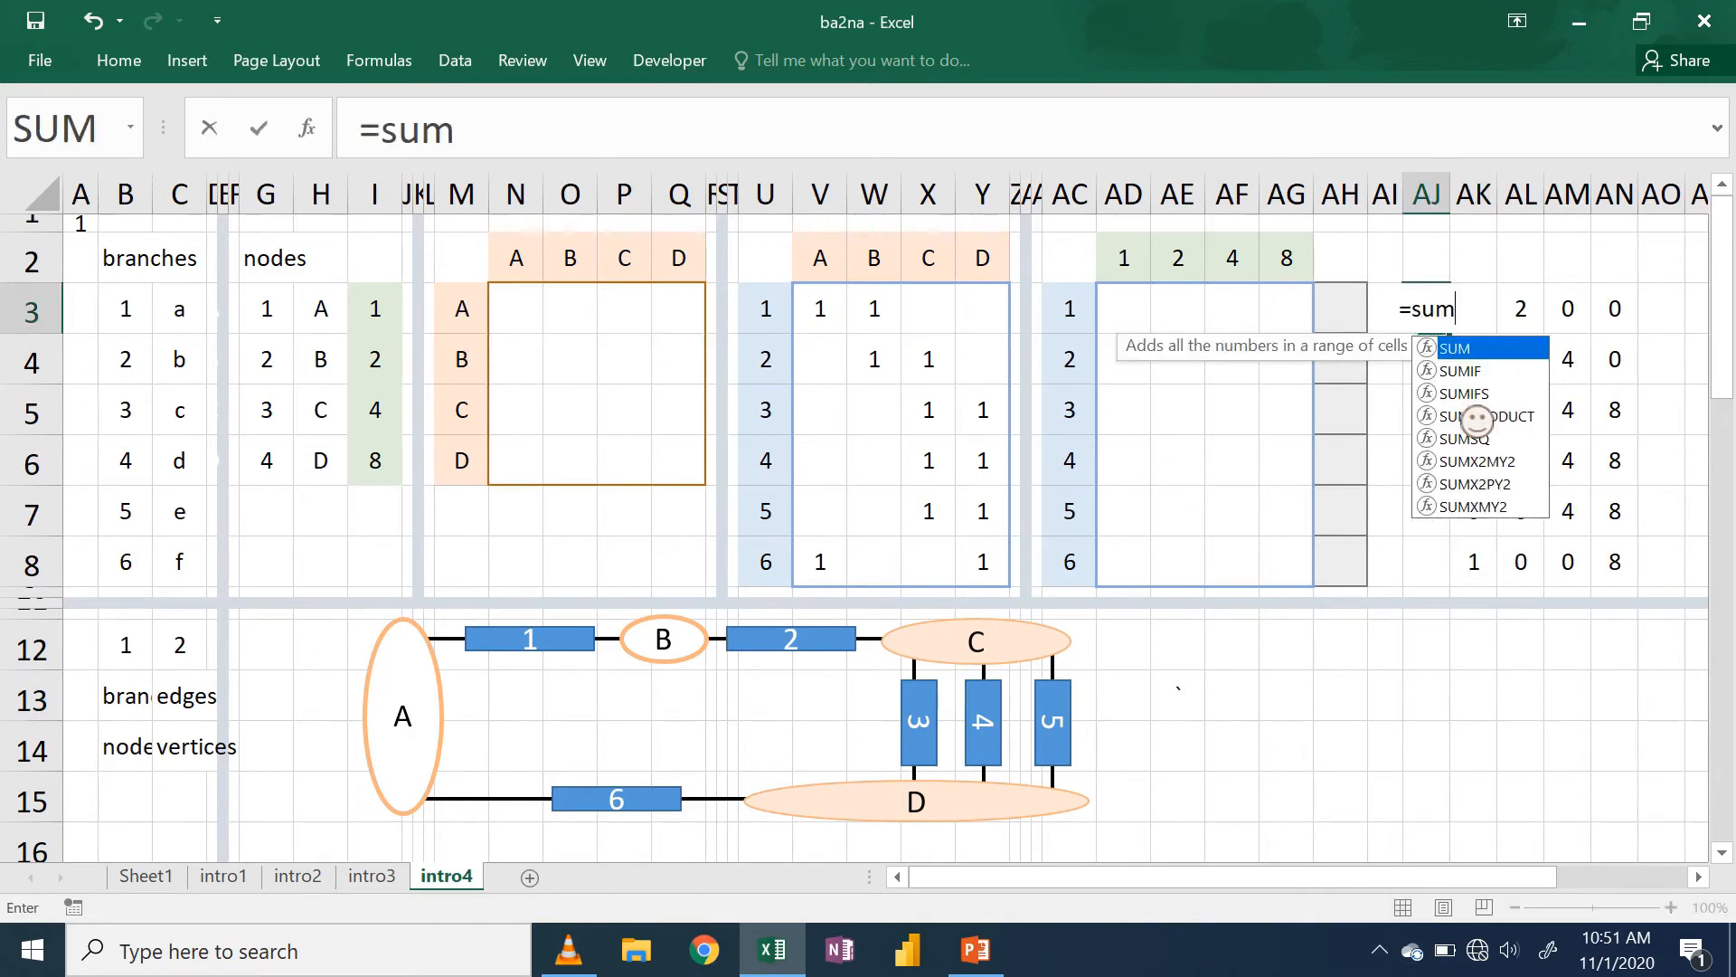
text((ak3:an)
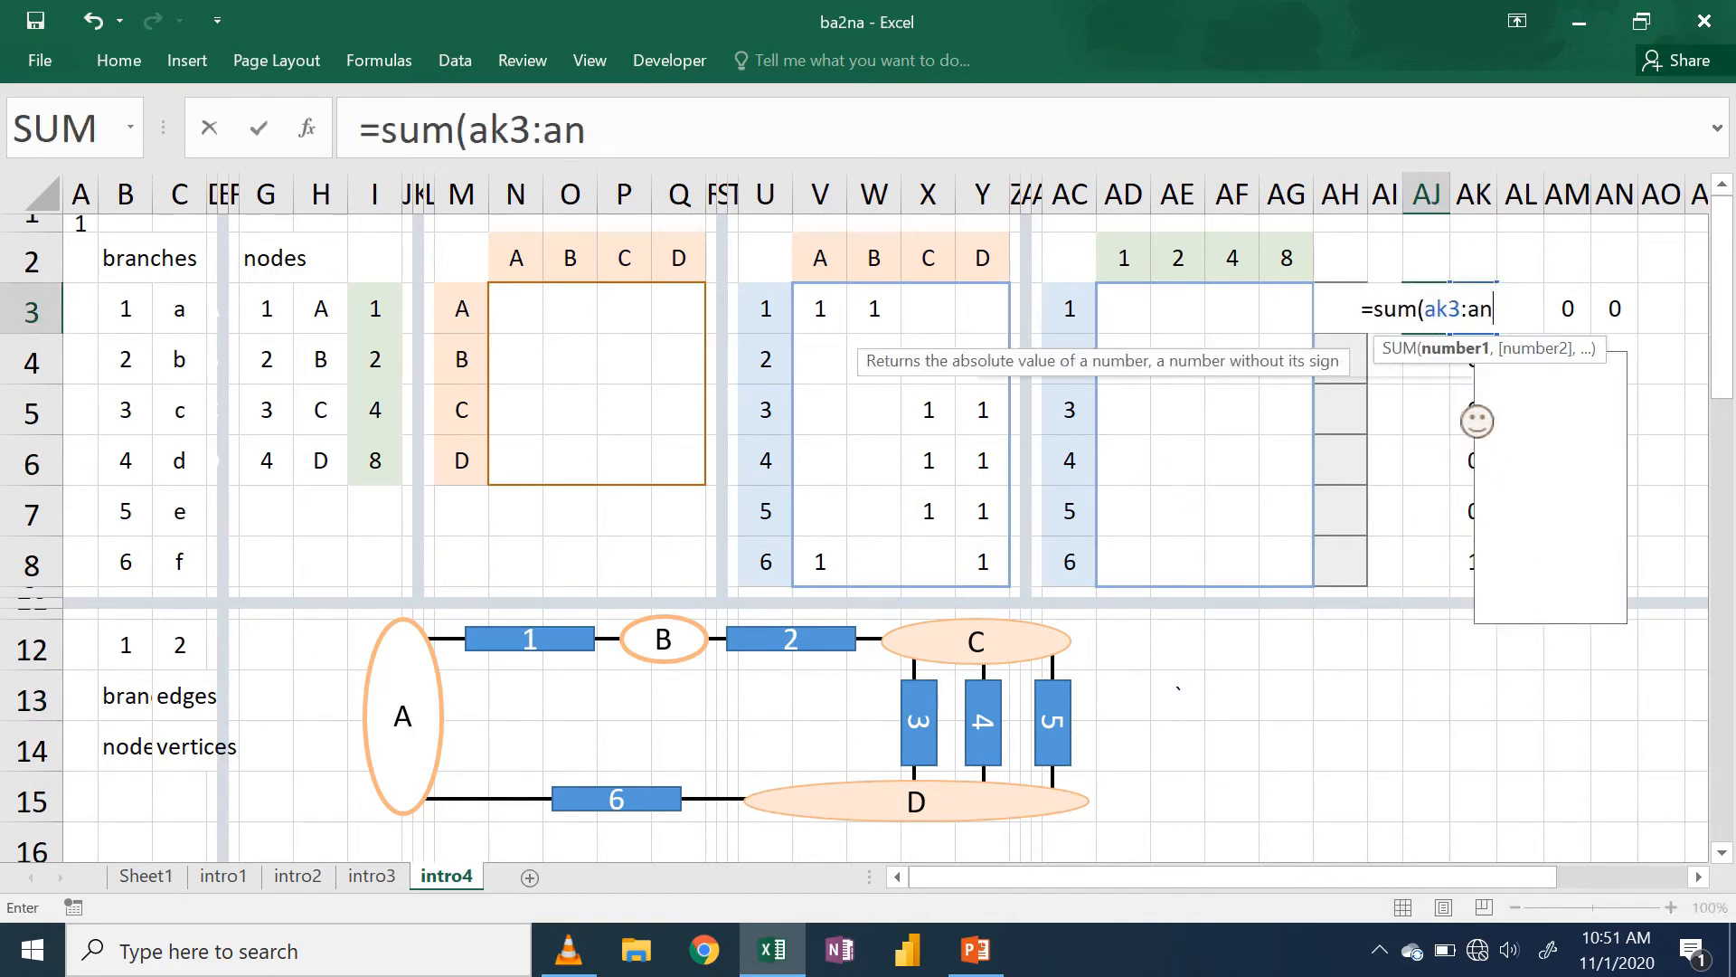
text(3))
key(Return)
key(Up)
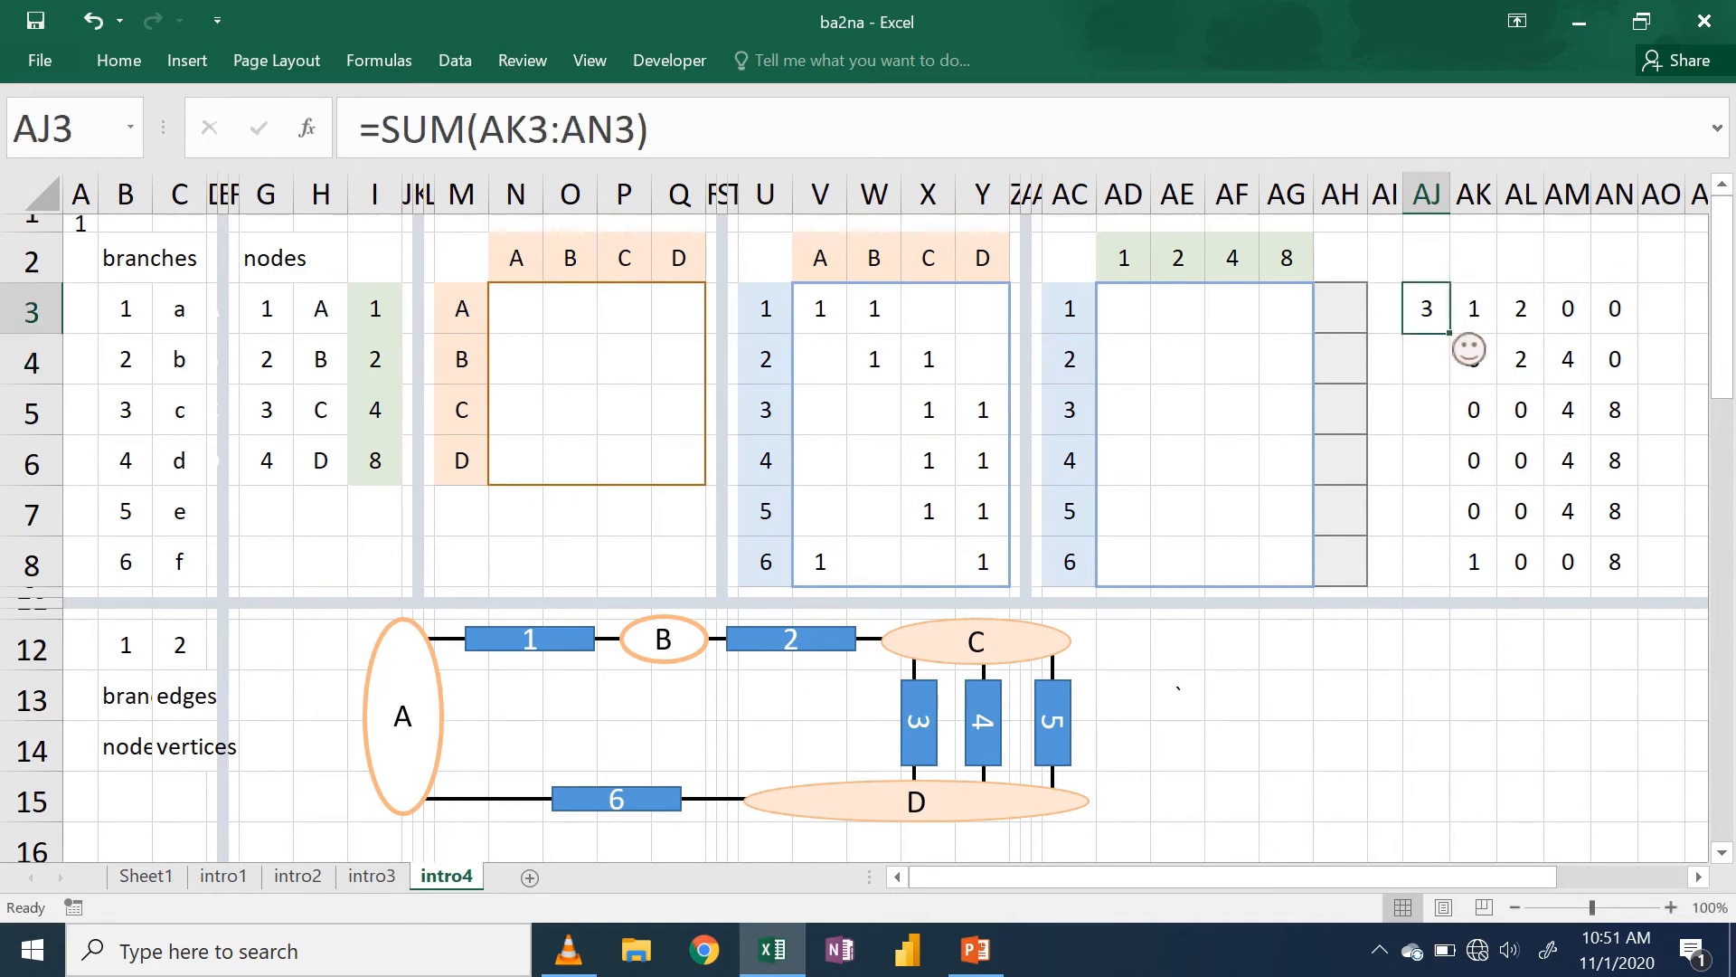
drag(1469, 349, 1471, 586)
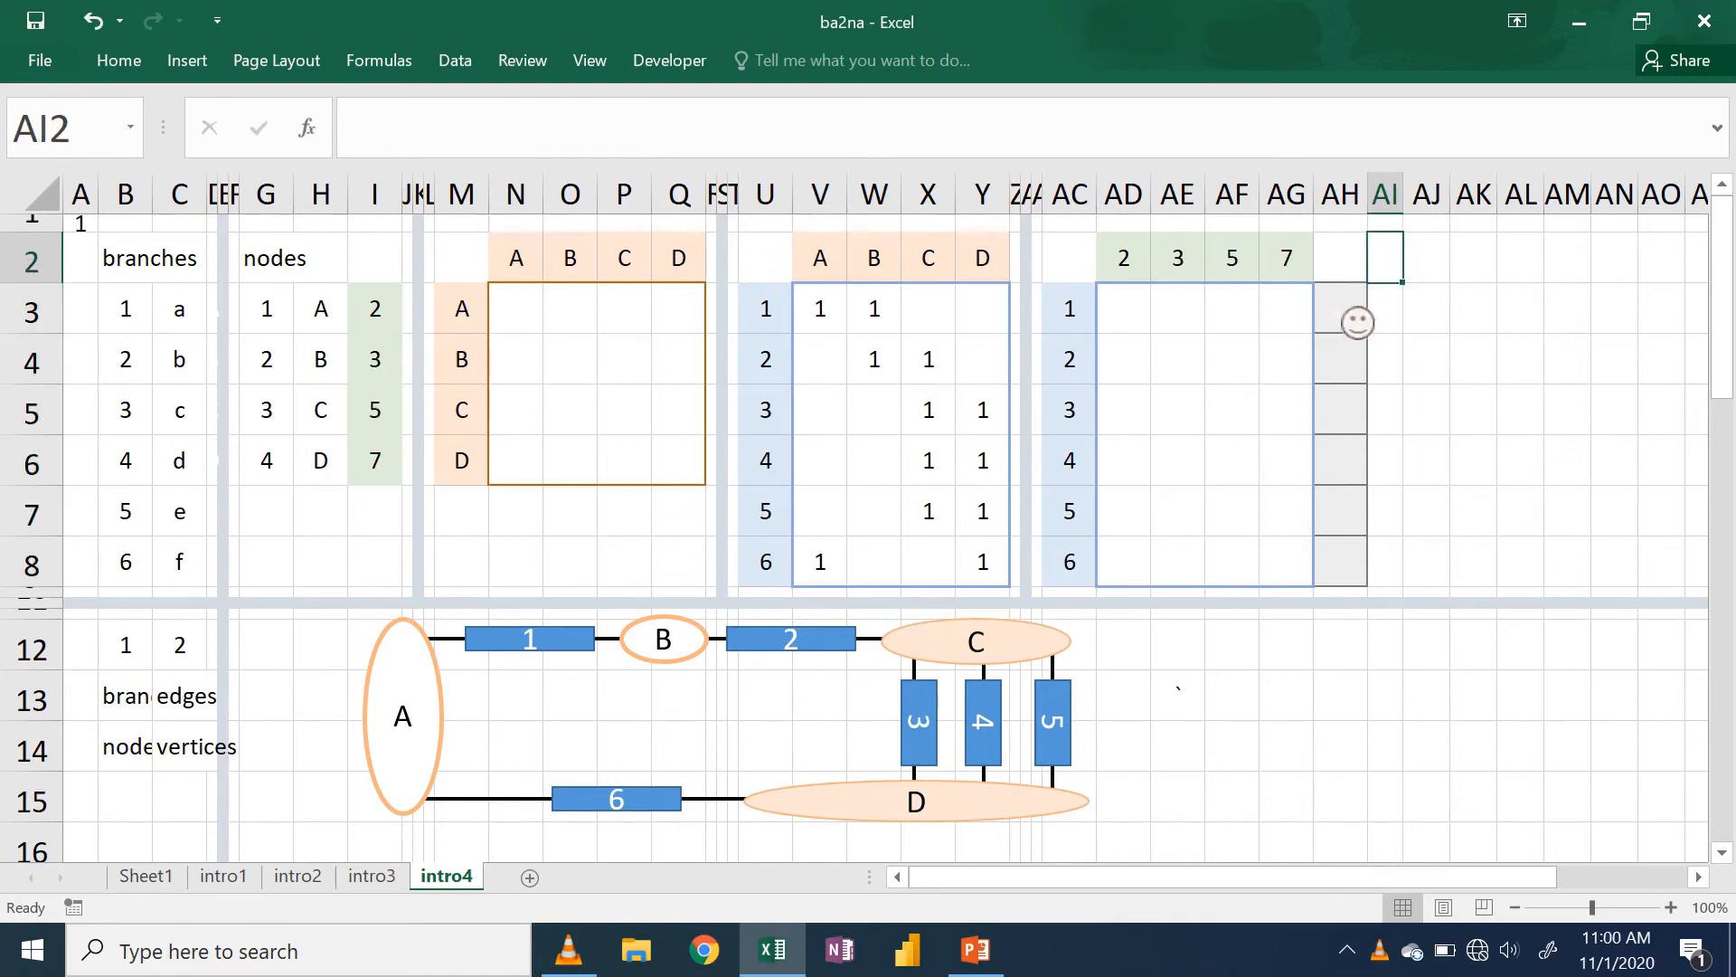
- Fill AH3:AH8 with the array formula =PRODUCT(IF(V3:Y3>0,V3:Y3*AD$2:AG$2,1)), entered in AH3, and check the copy in AH8
click(1353, 318)
text(=PRODUCT(IF(V3:Y3>0,V3:Y3*AD$2:AG$2,1)))
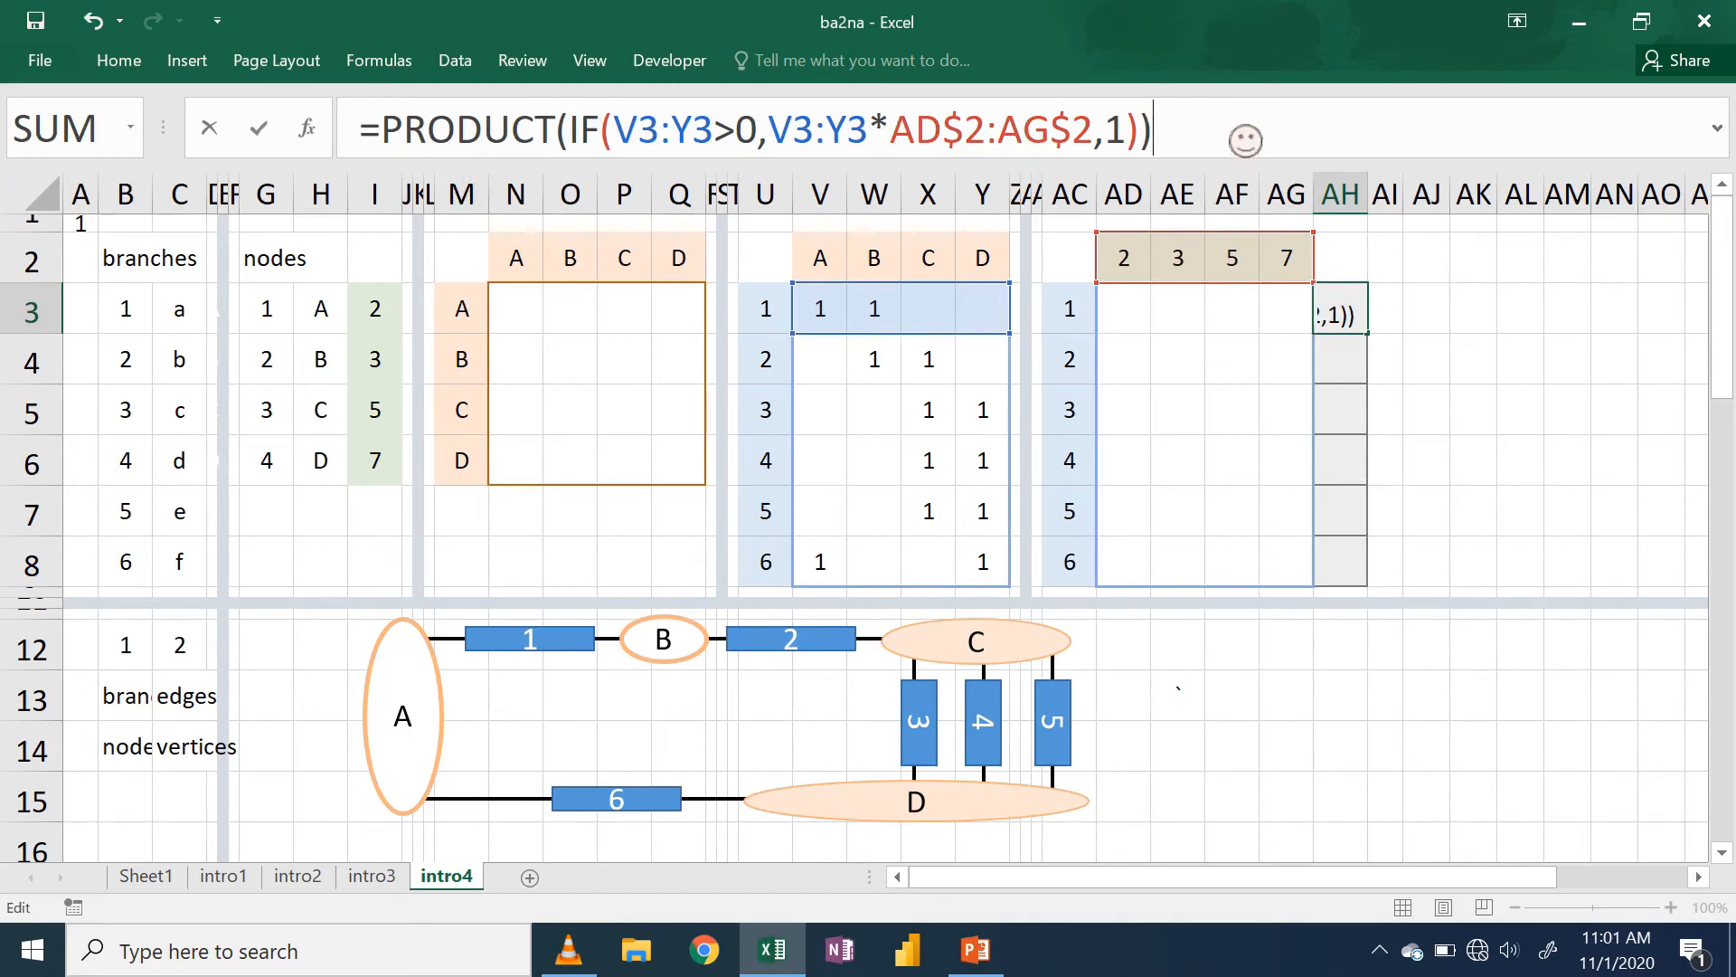
key(ctrl+shift+Return)
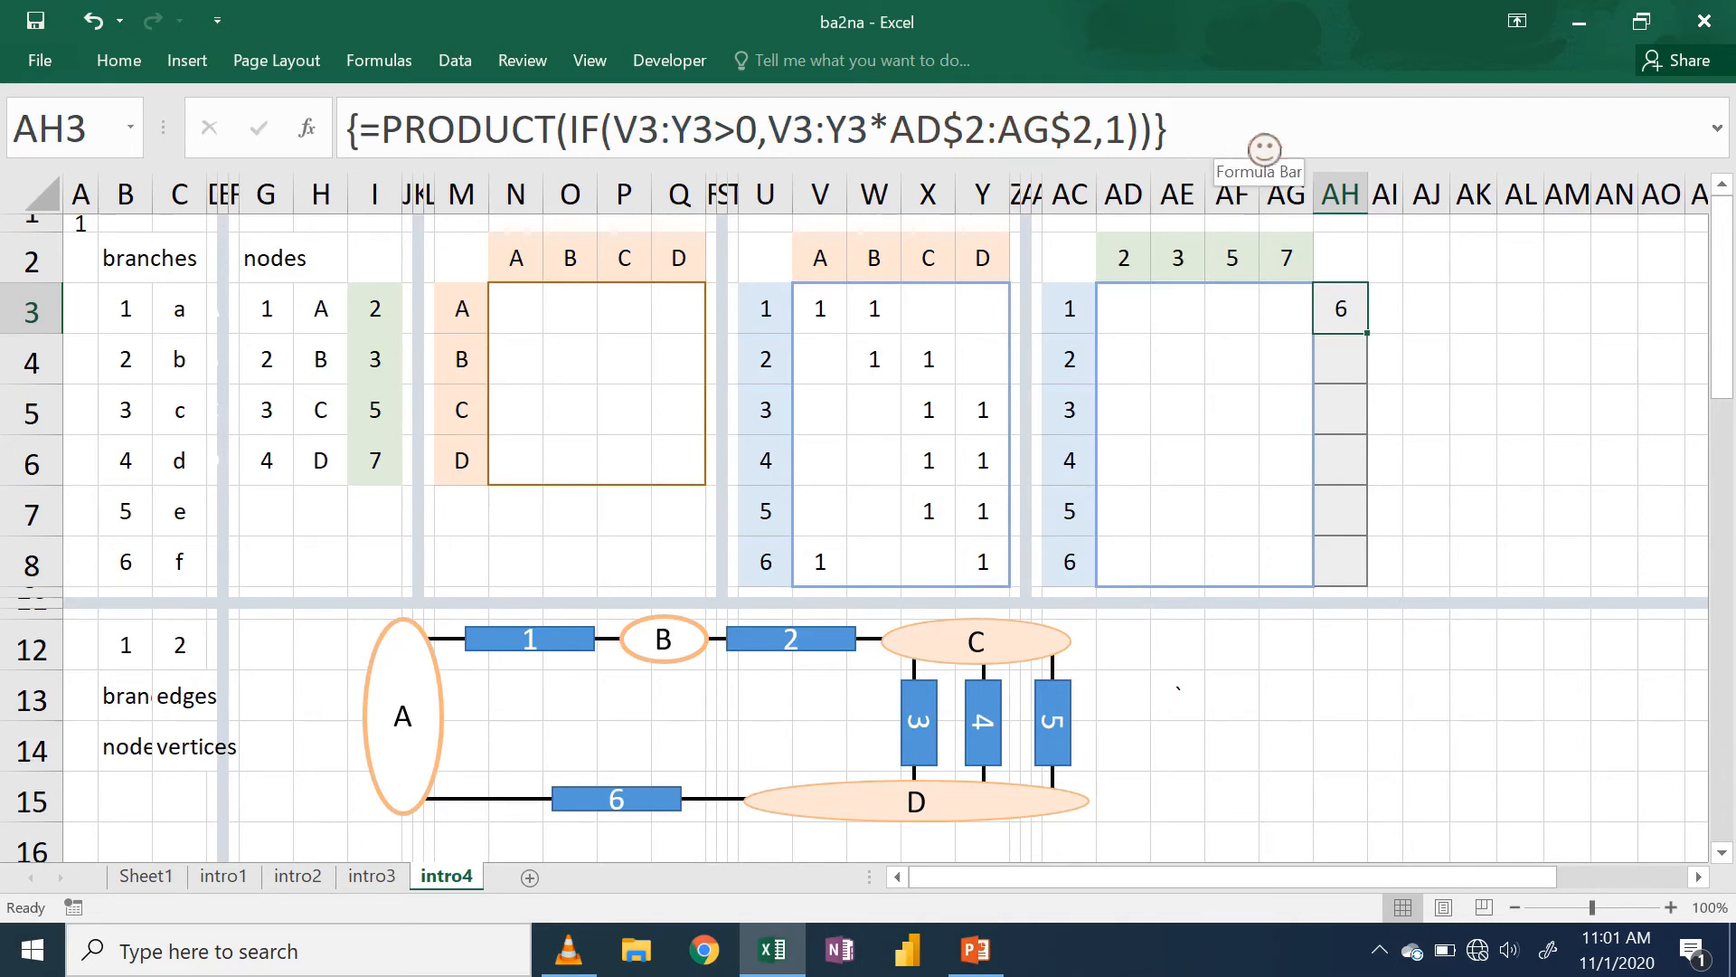
drag(1369, 335, 1379, 565)
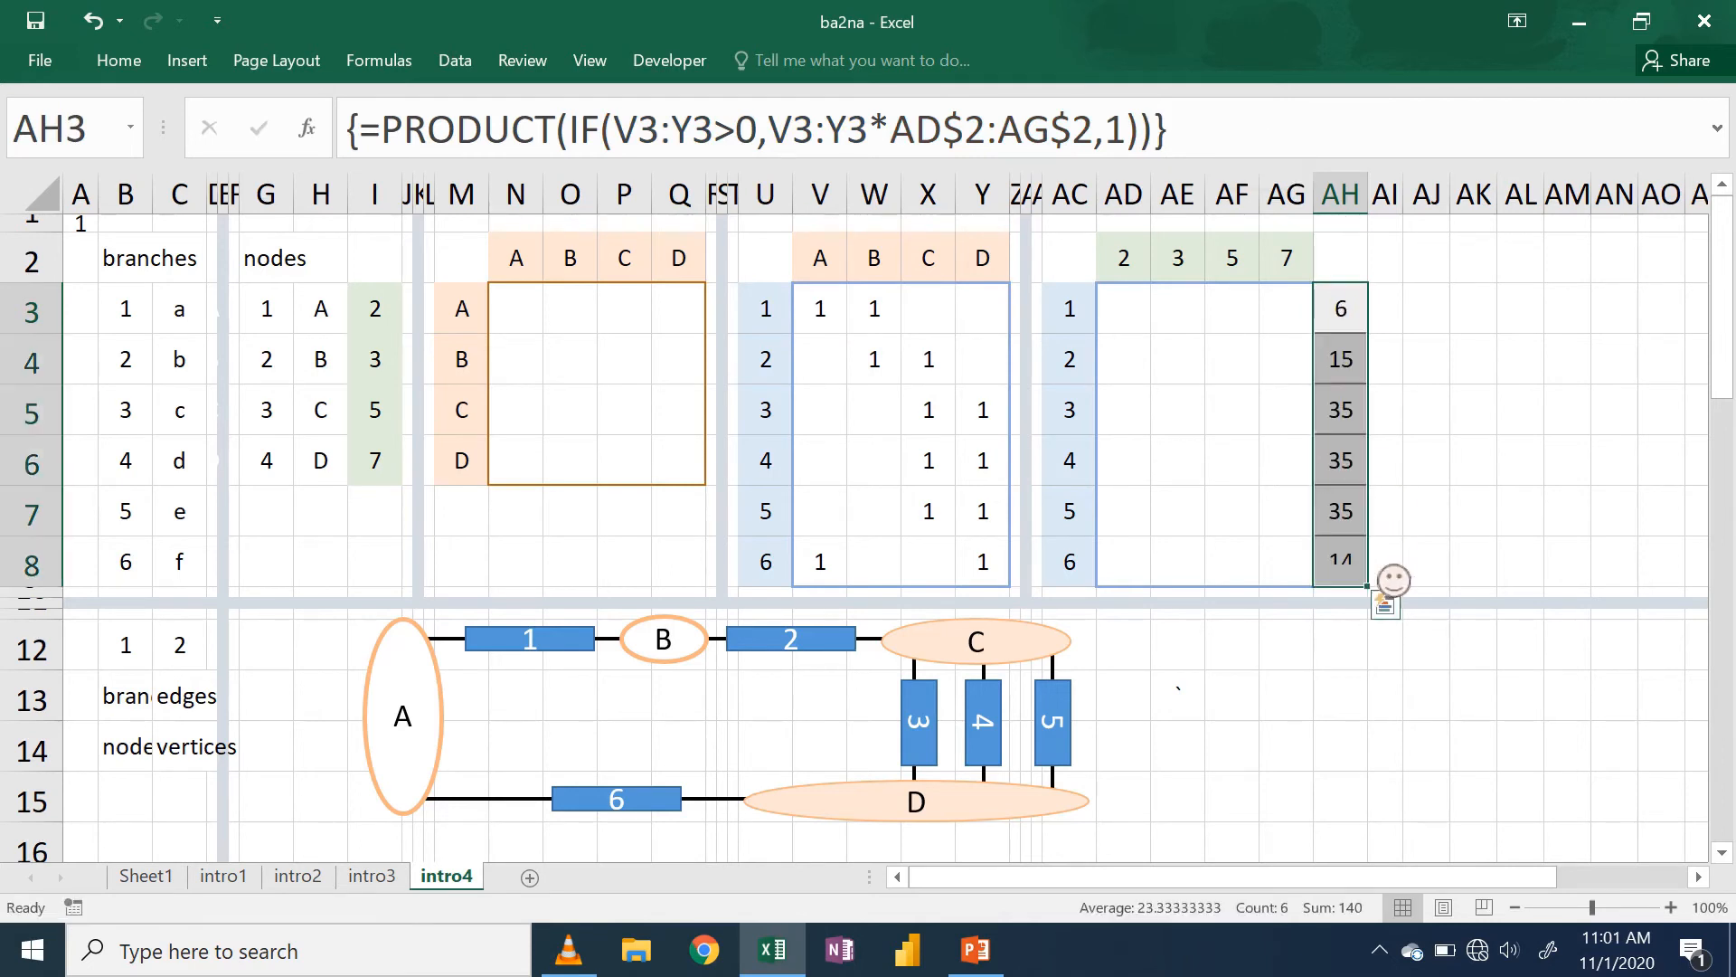
click(1555, 355)
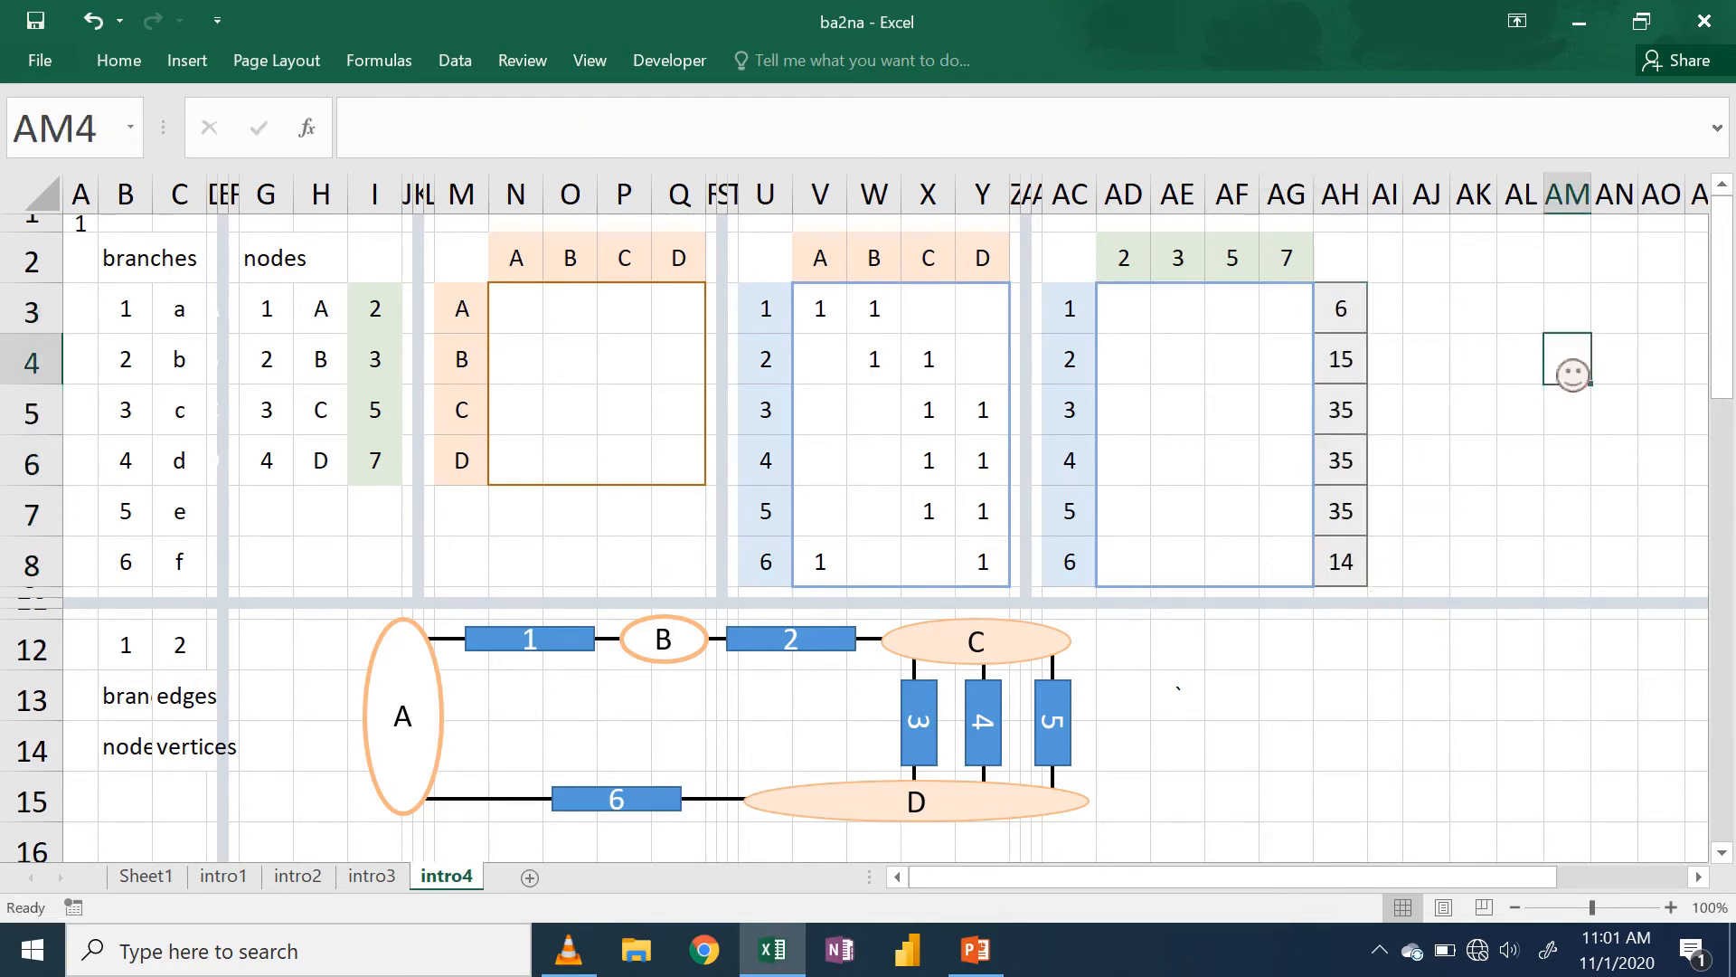
click(1354, 572)
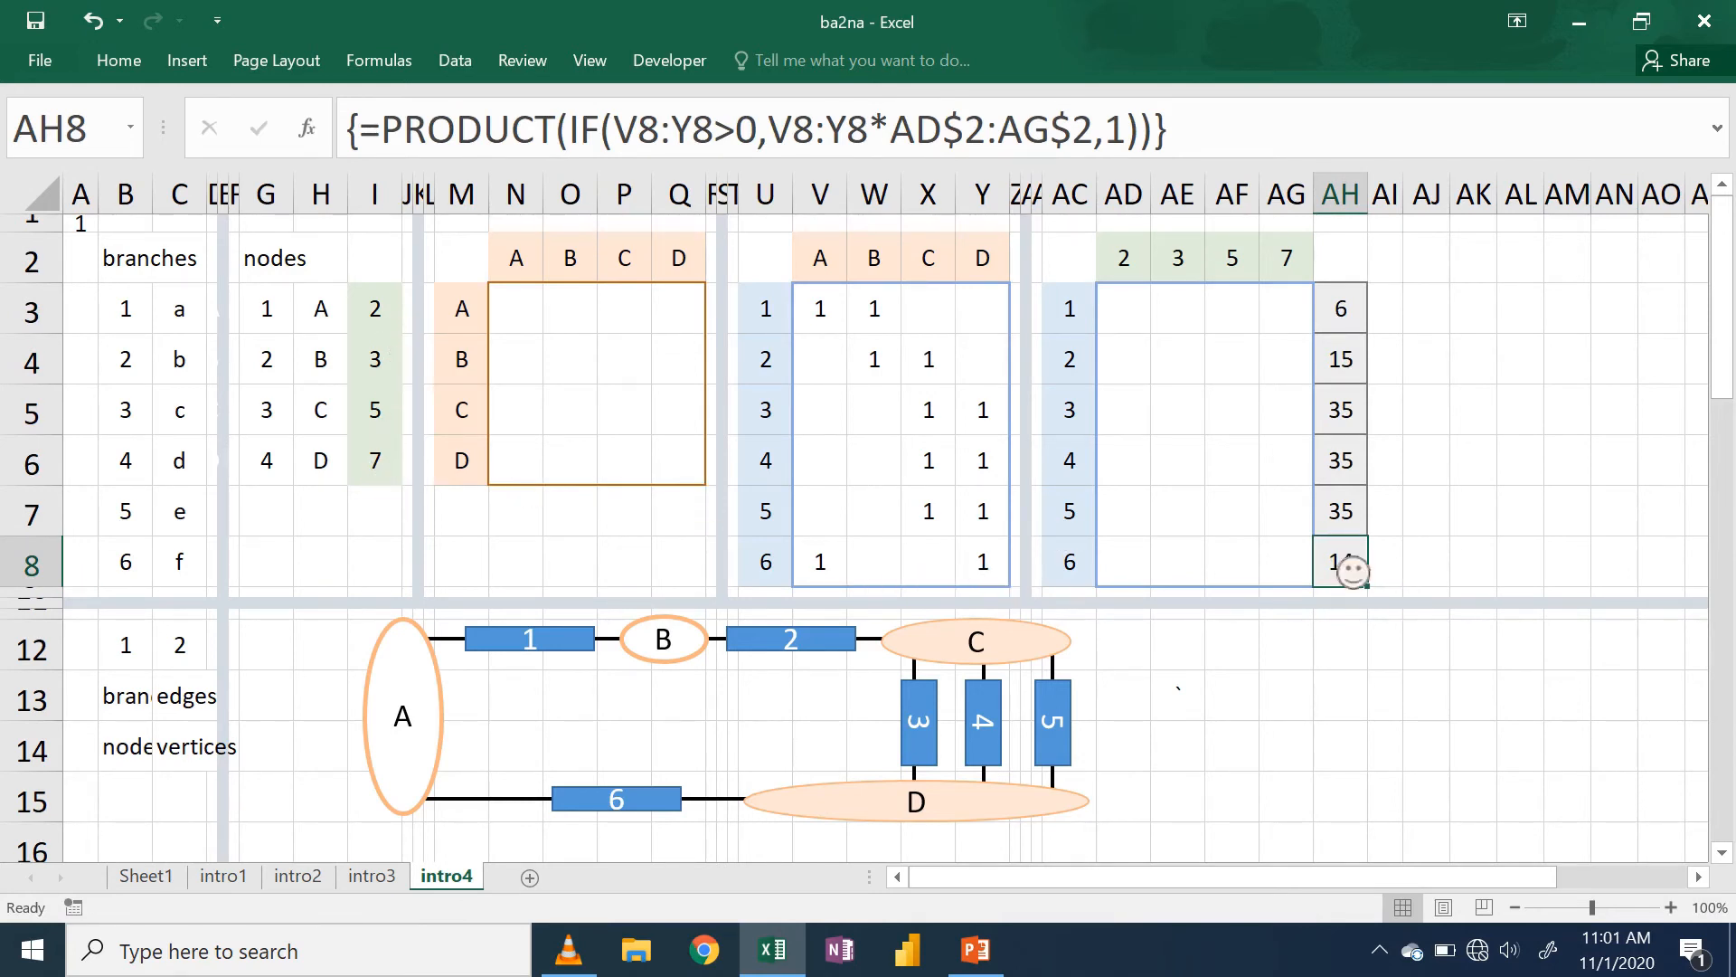
click(1427, 579)
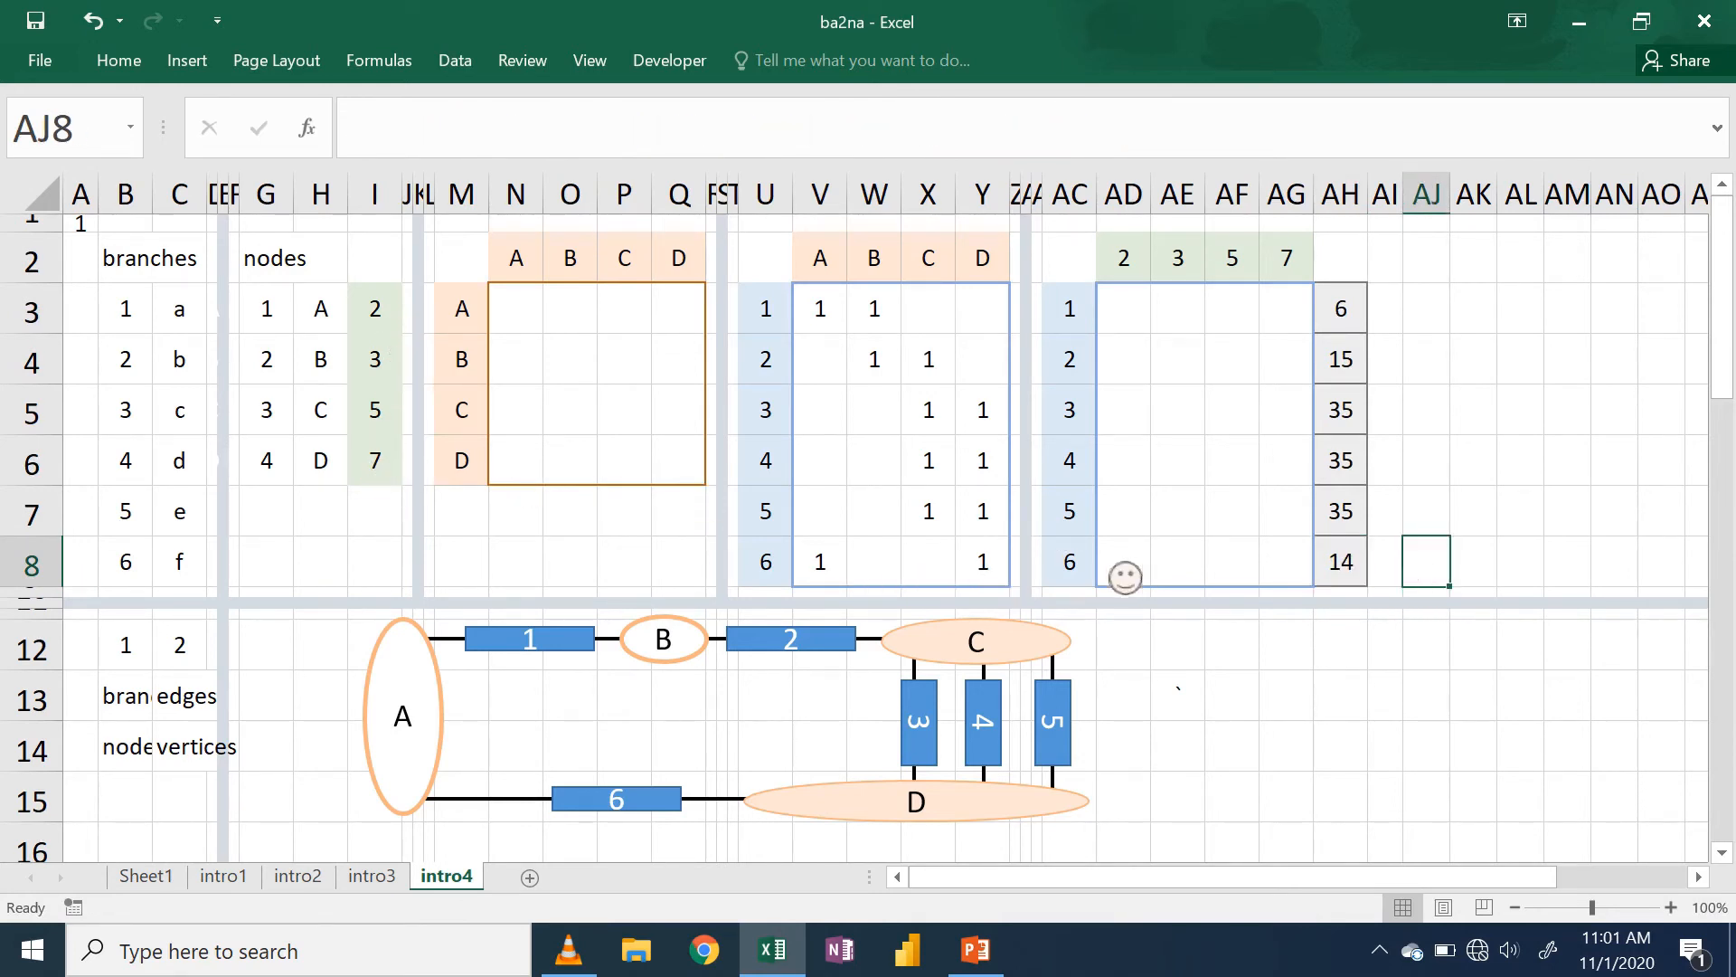
click(1354, 573)
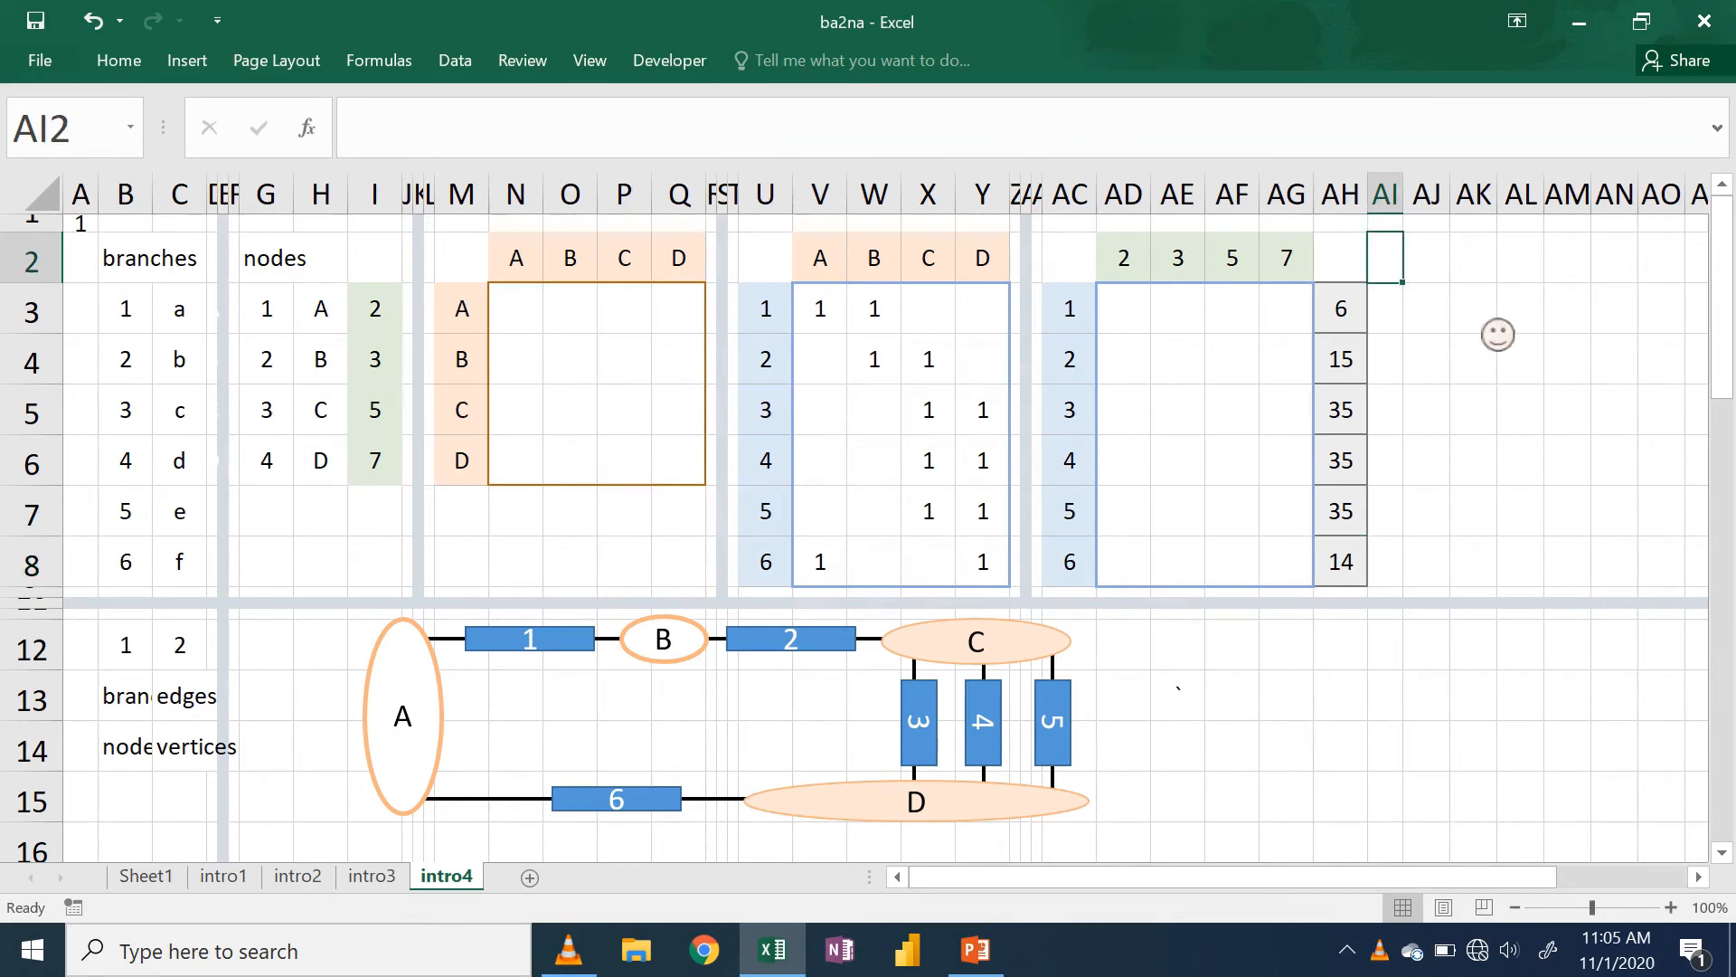
- Enter the formula =IF(V3>0,$AH3/AD$2,0) in cell AD3 to divide the branch's product by the node's prime
click(1141, 318)
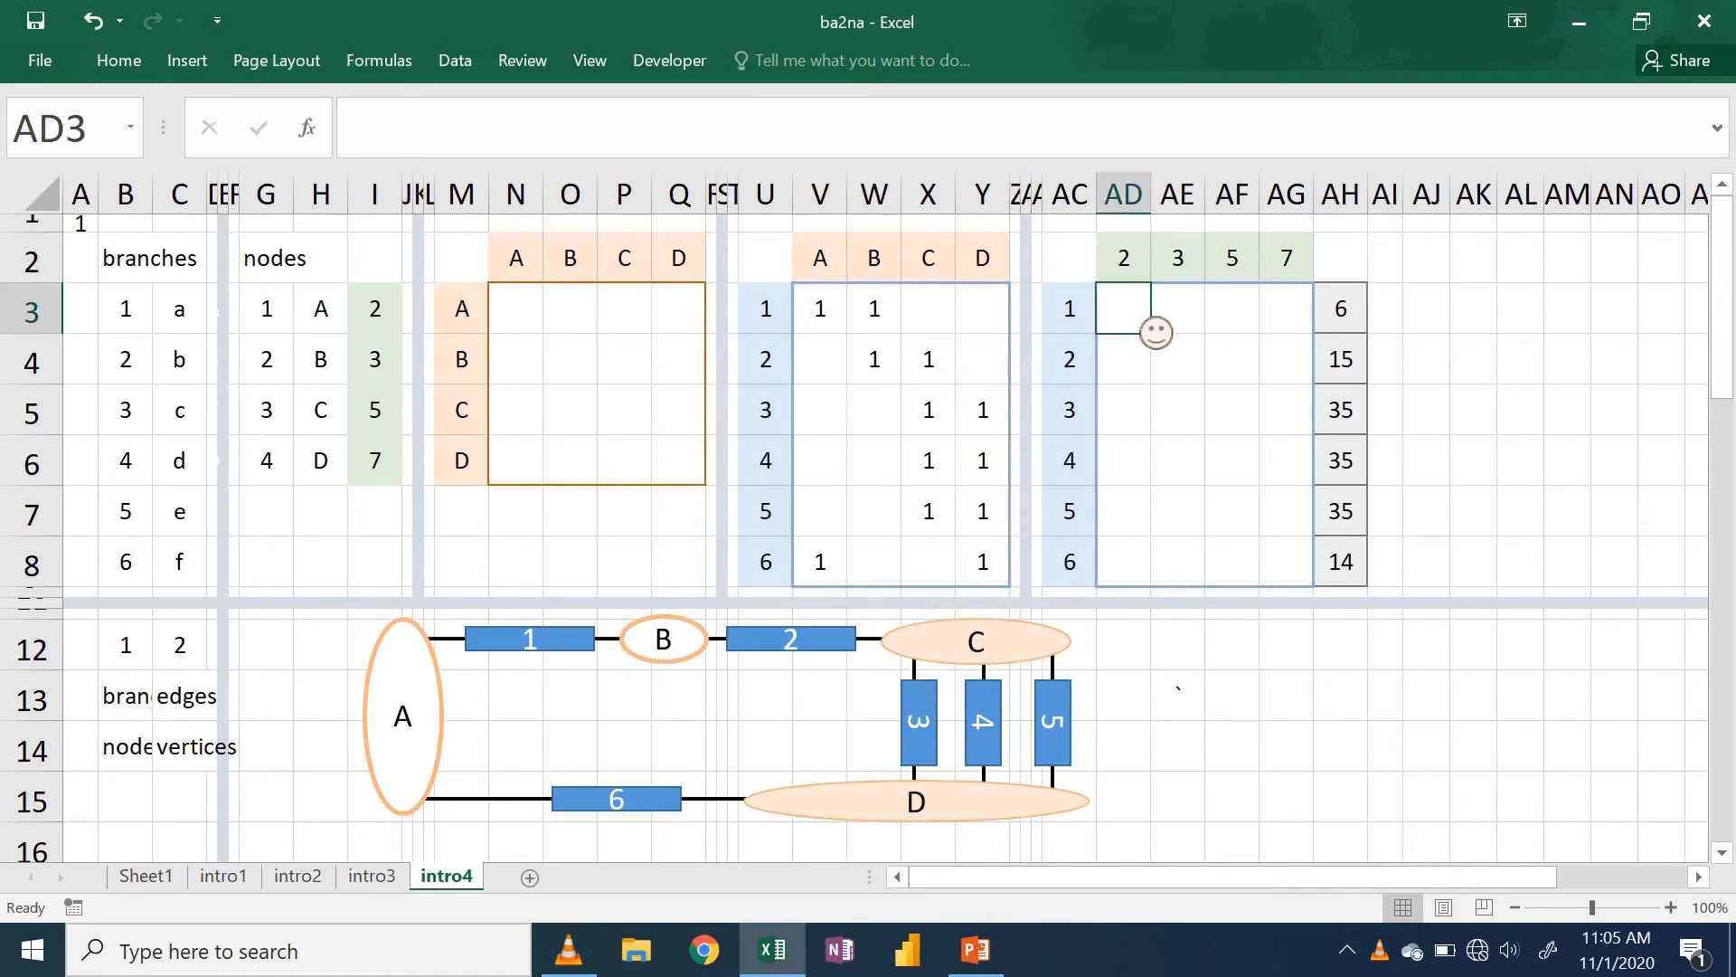
text(=if)
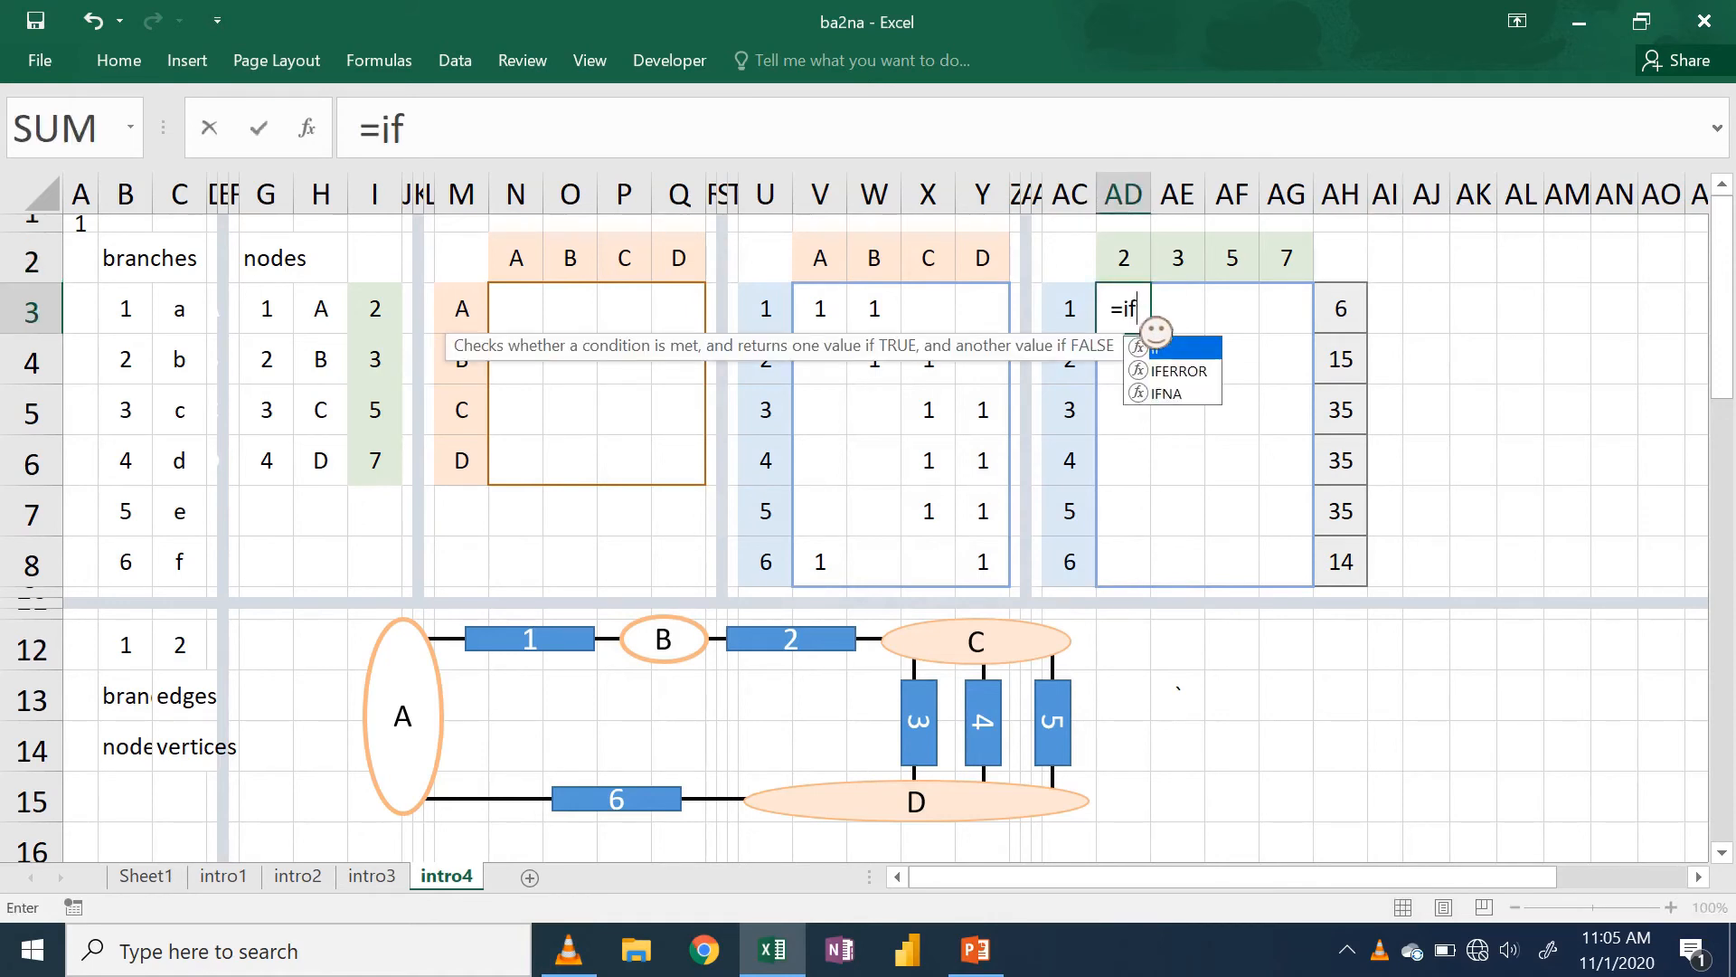
text(()
click(843, 326)
text(>)
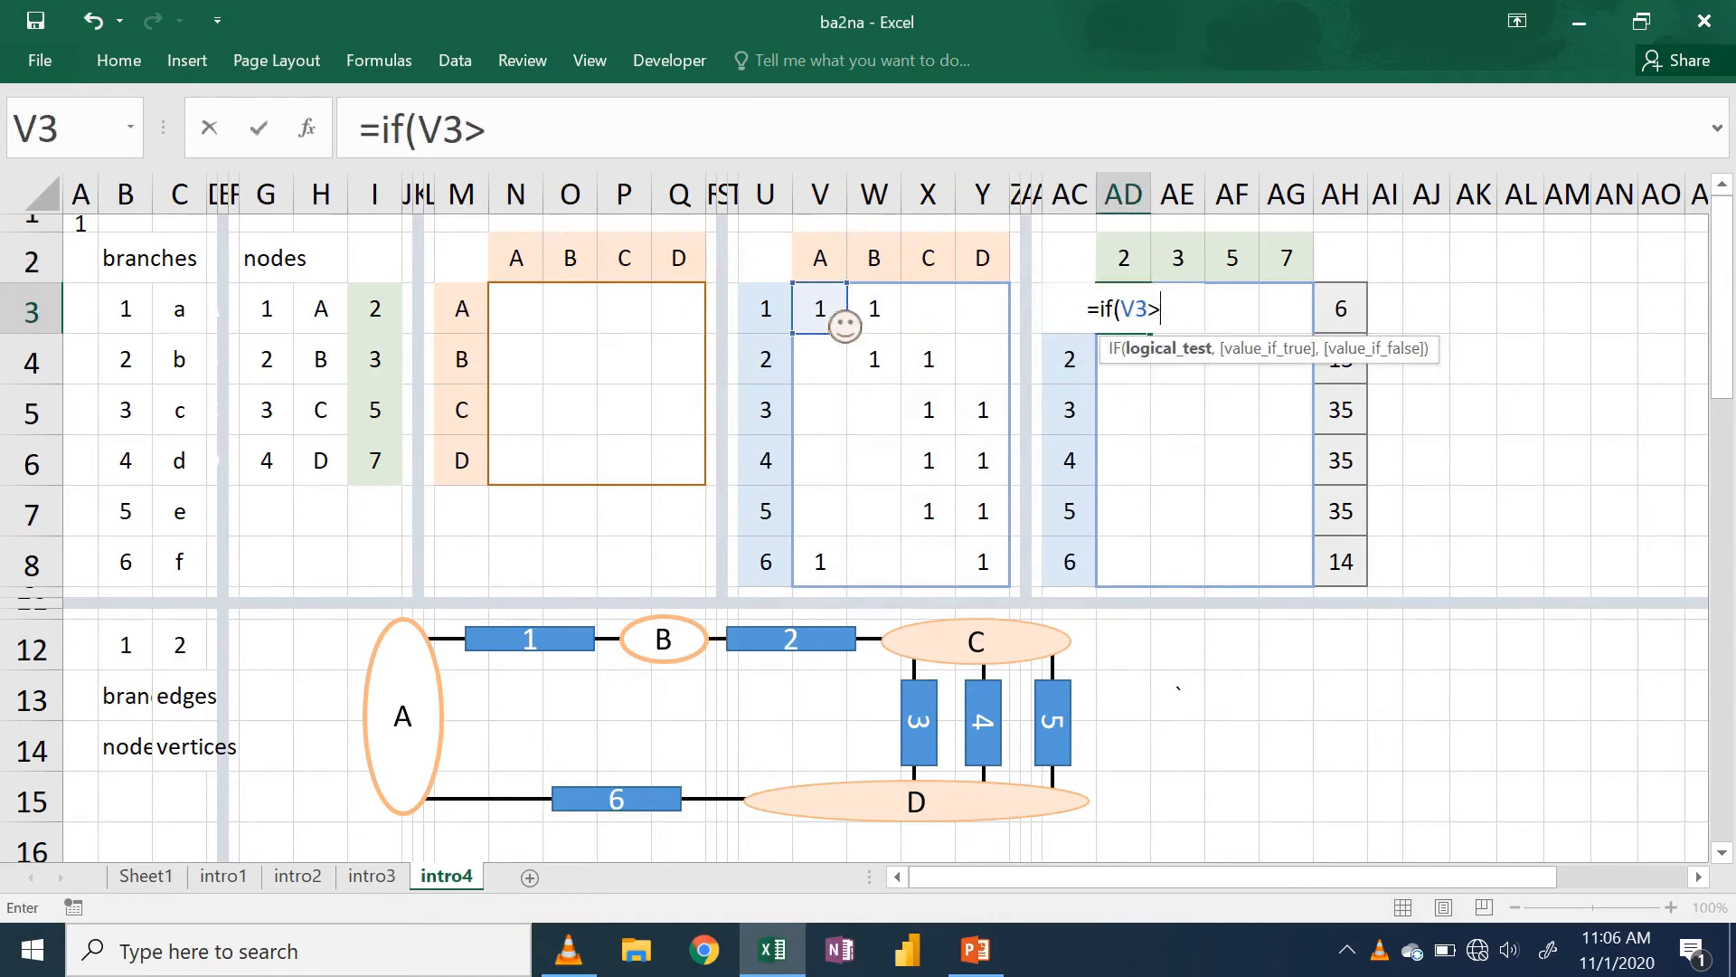
text(0,)
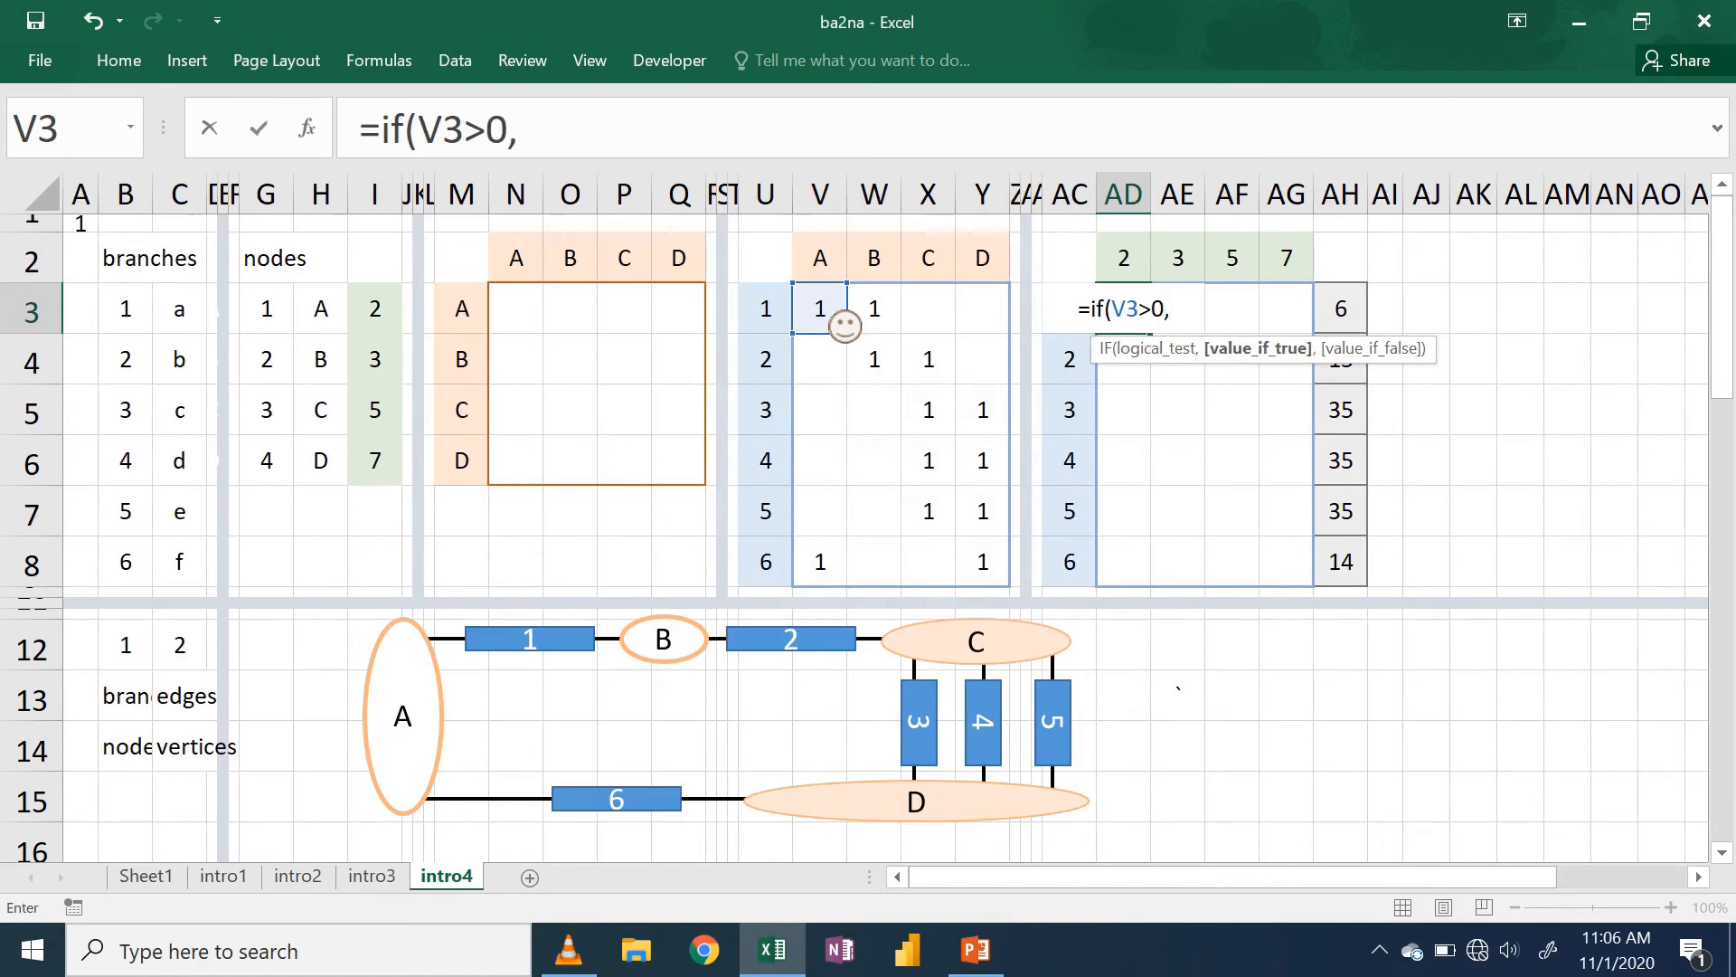
click(1361, 328)
text(/)
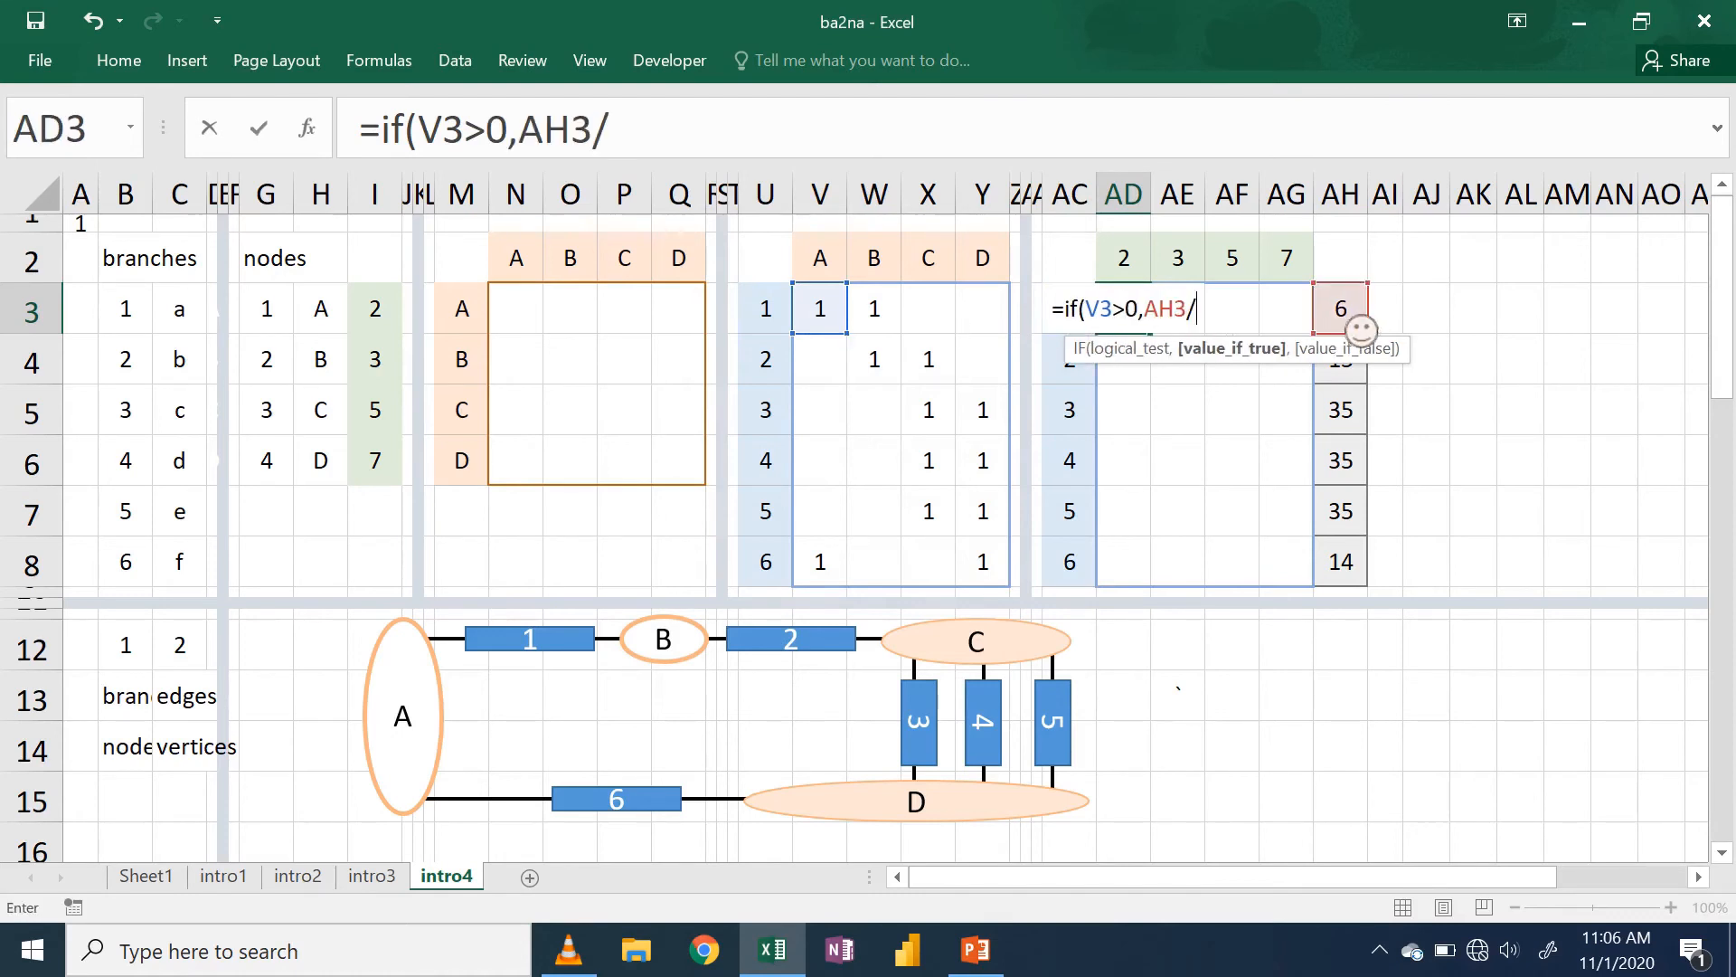
click(1151, 270)
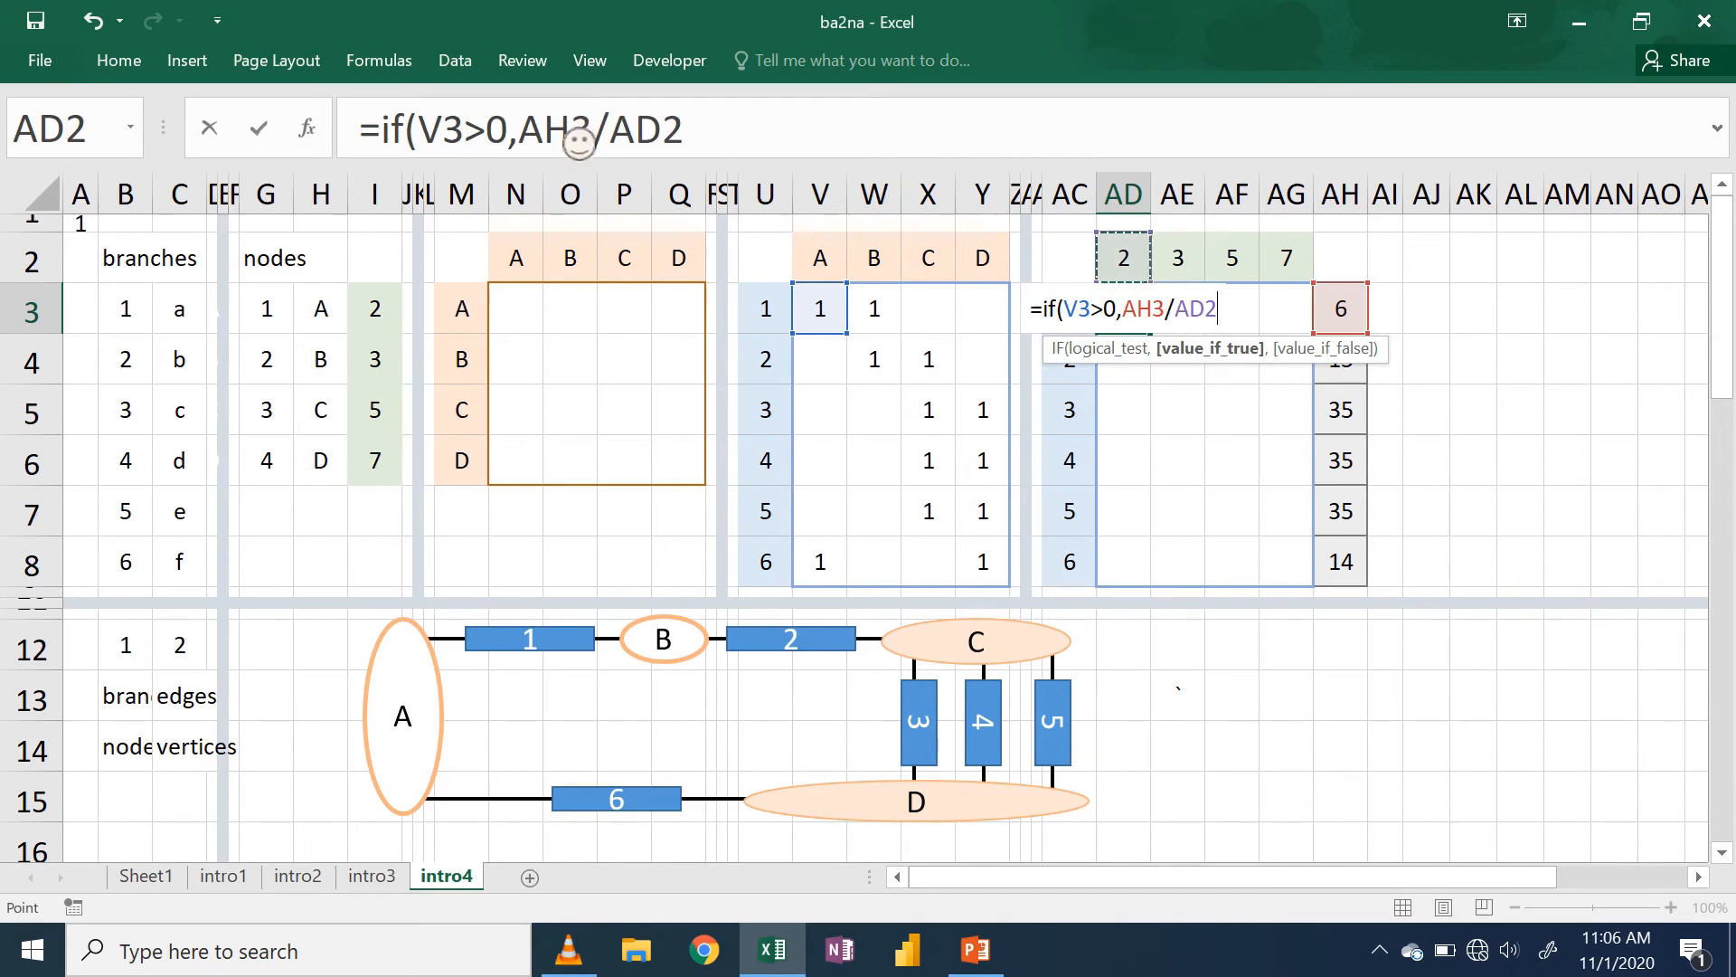
click(549, 138)
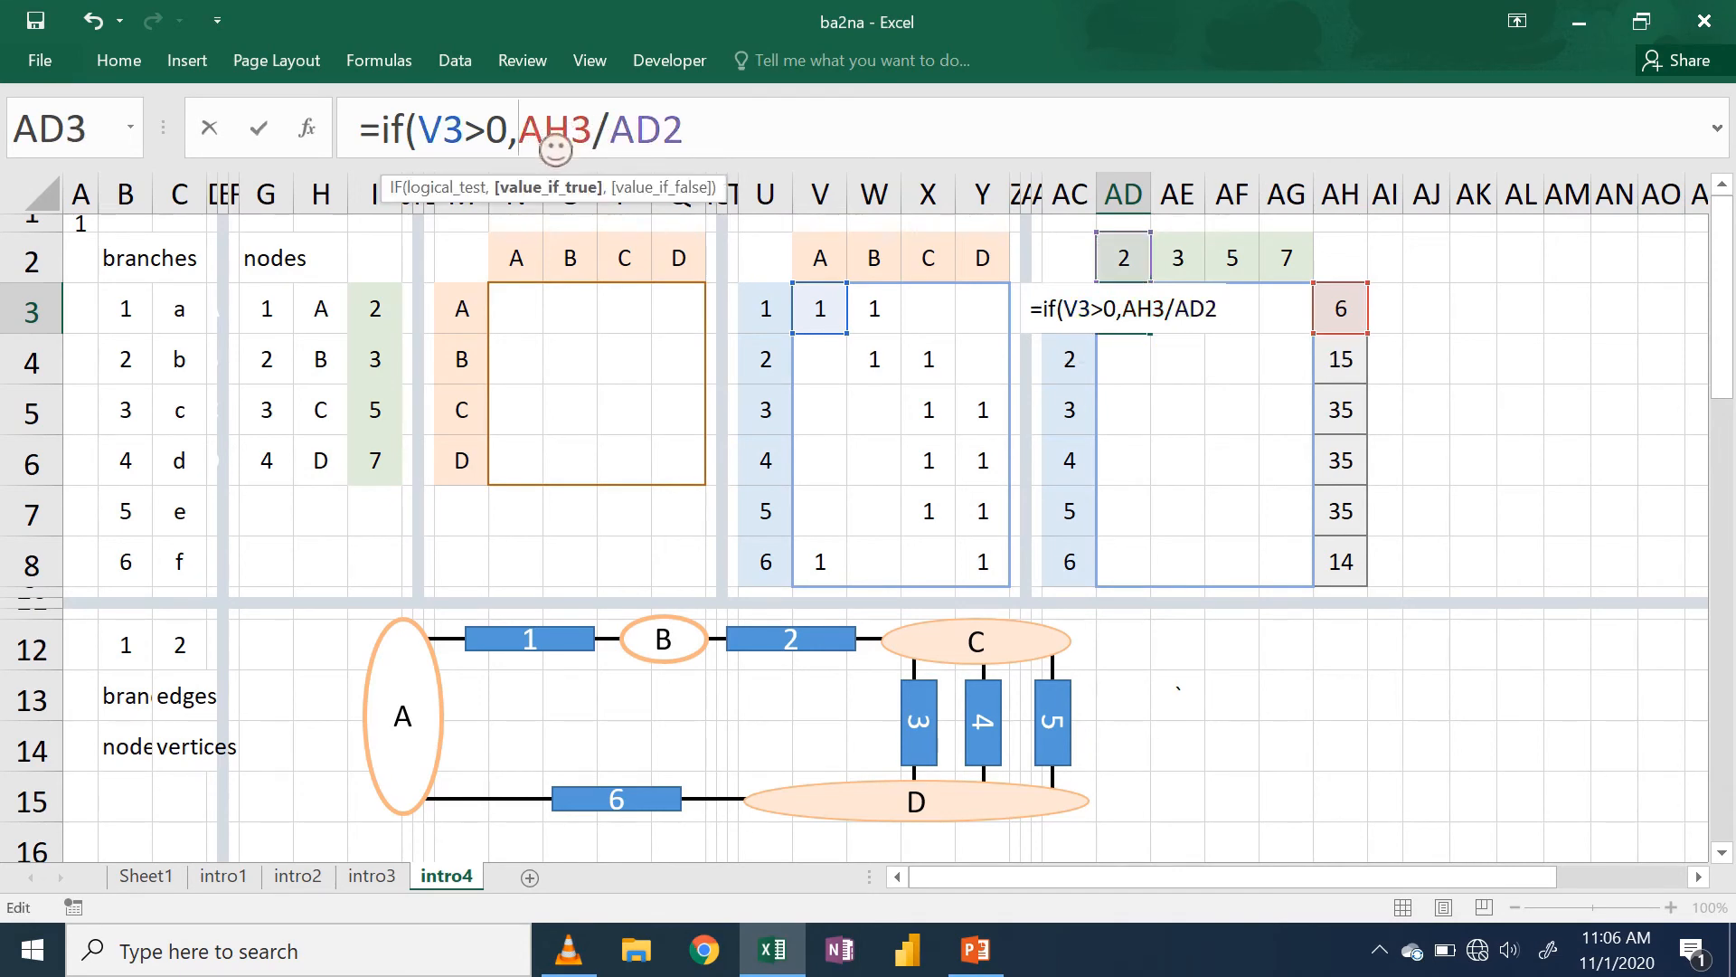
text($)
click(710, 148)
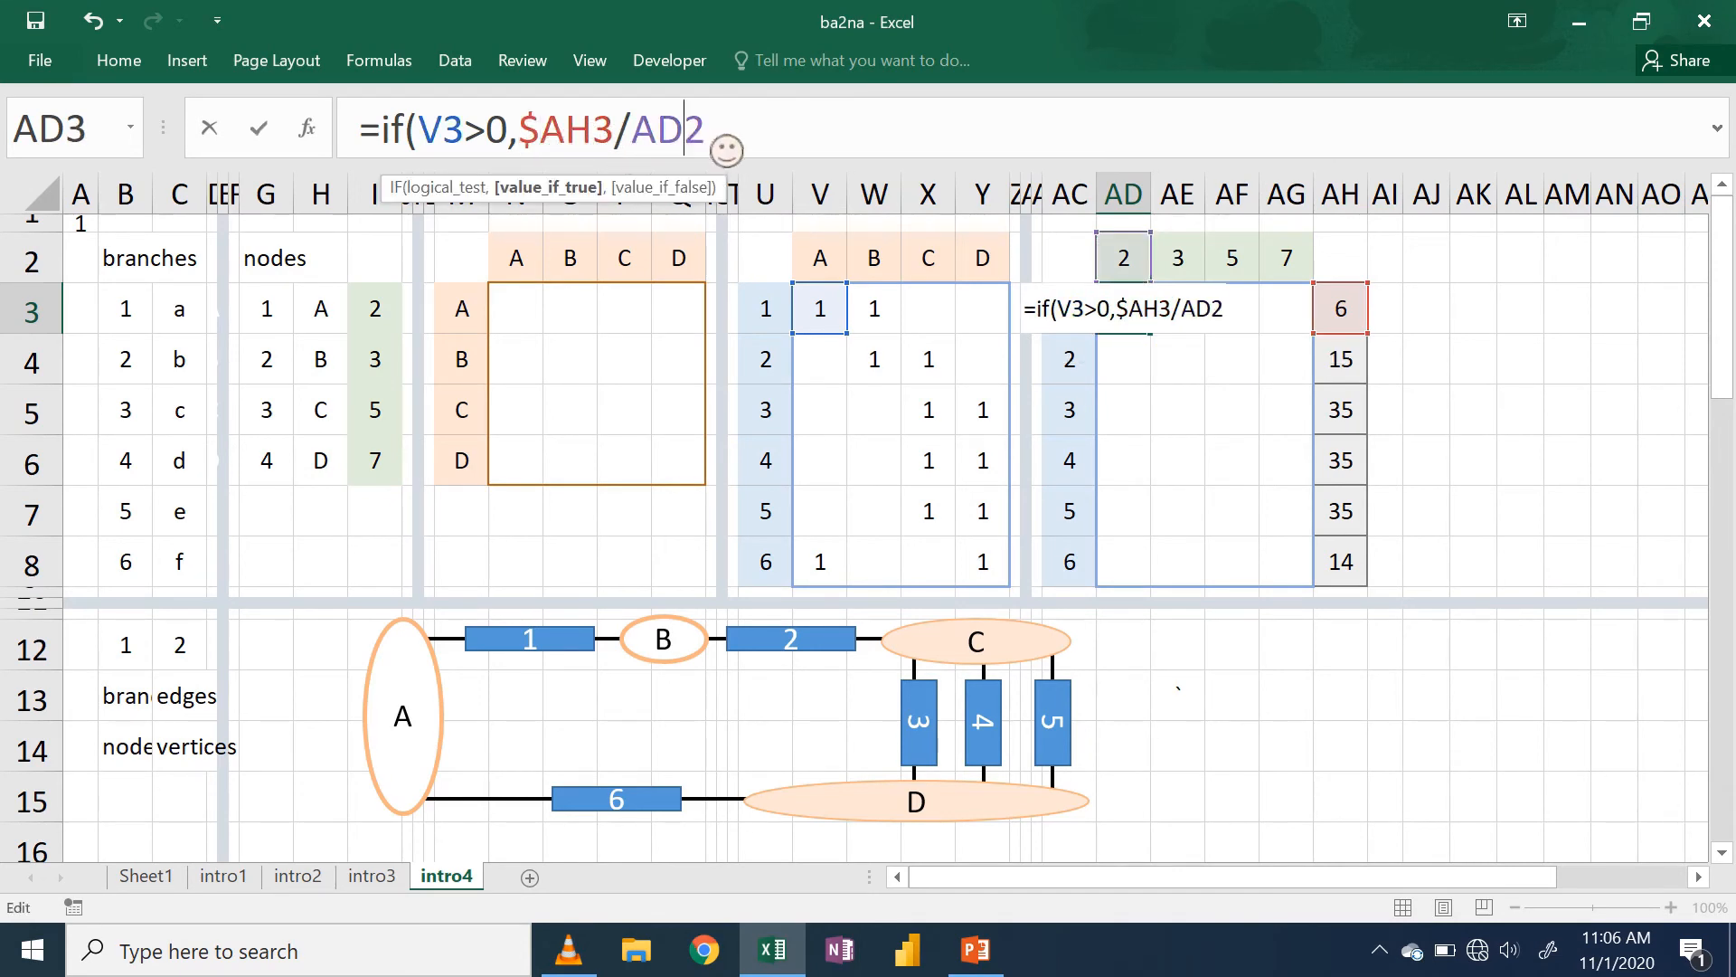
text($)
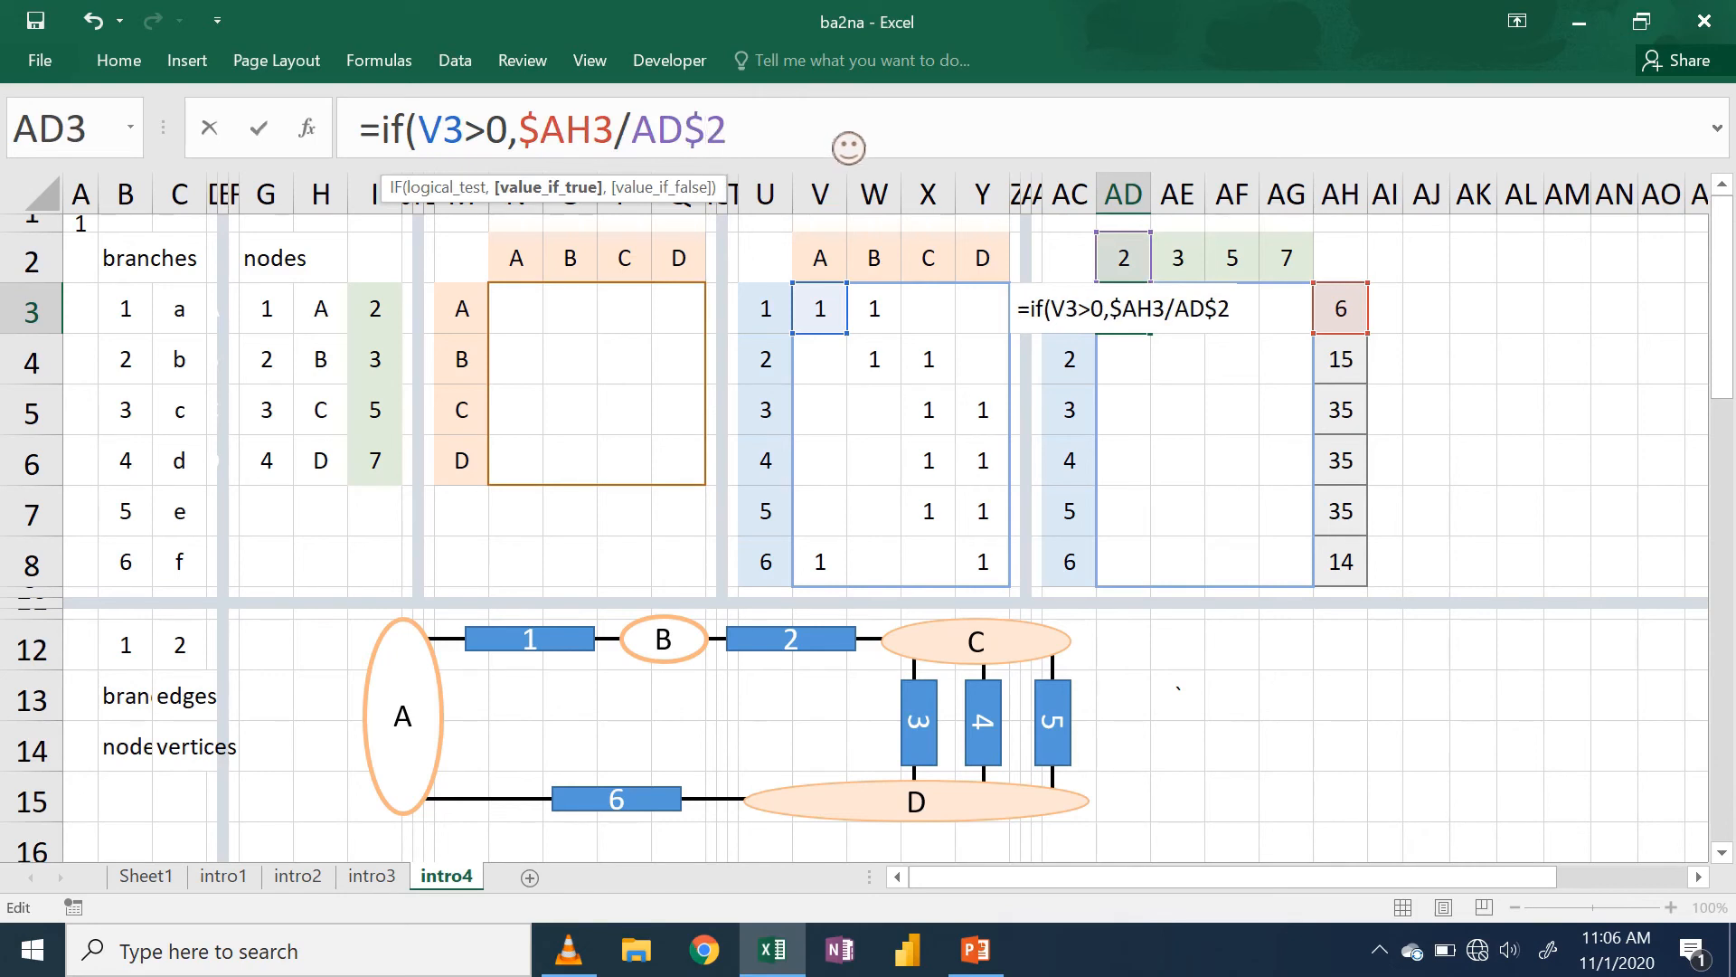
click(853, 149)
text(,0))
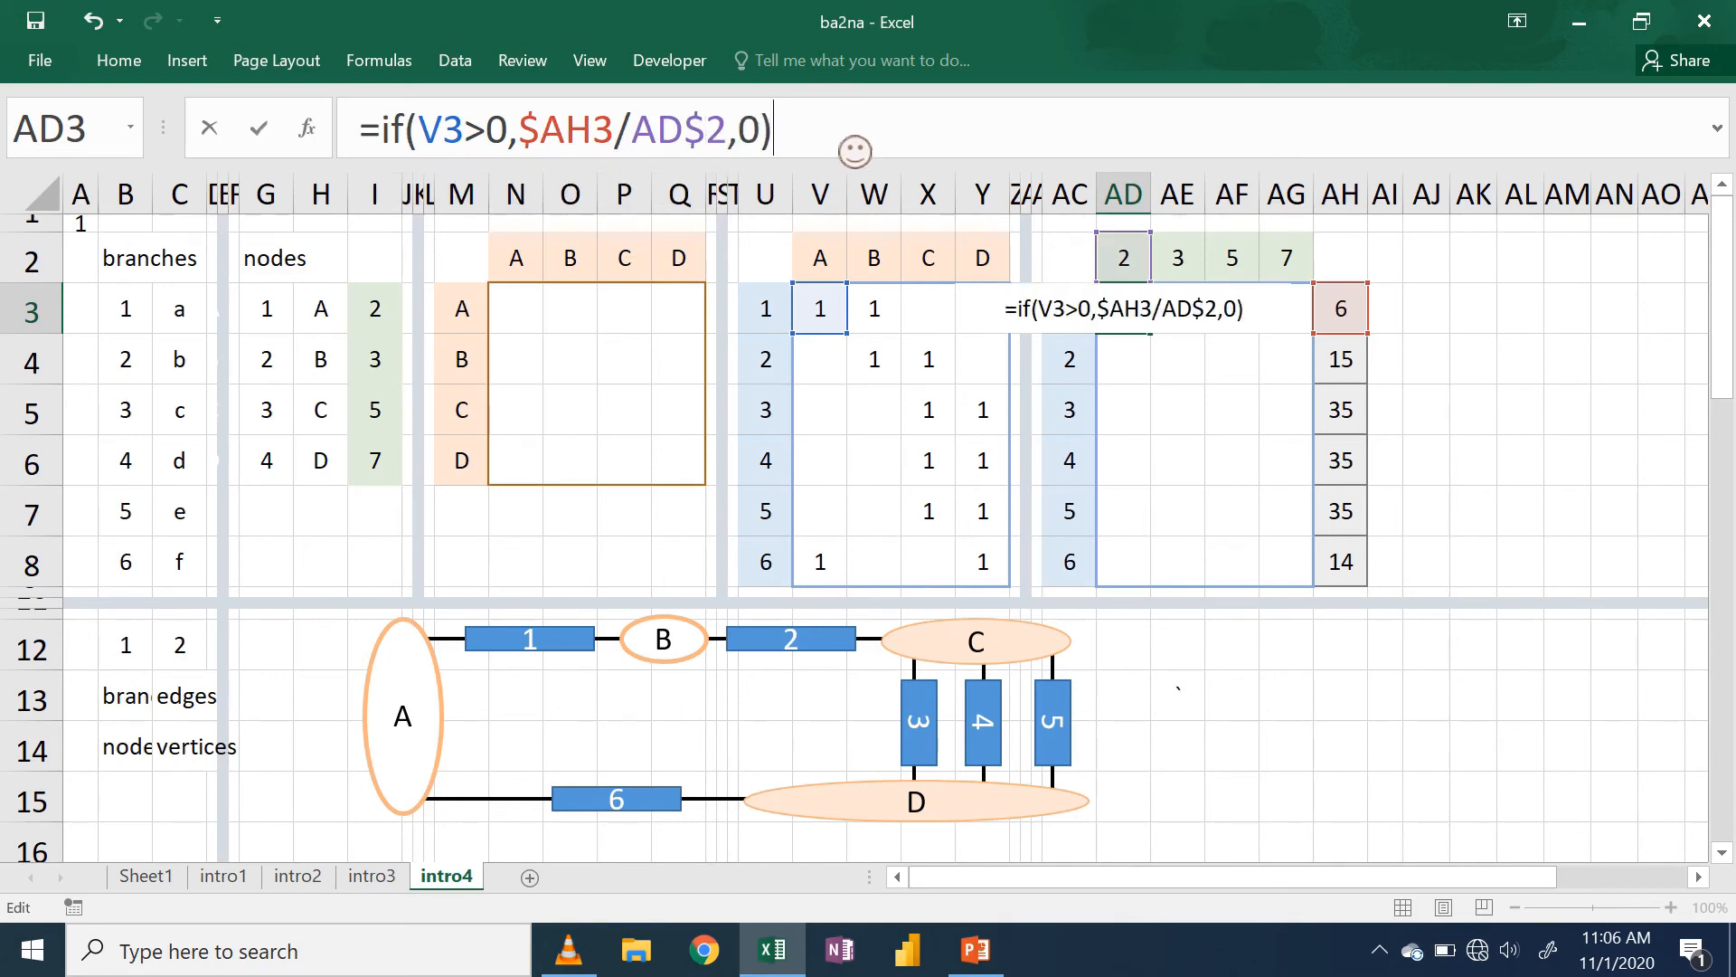
key(Return)
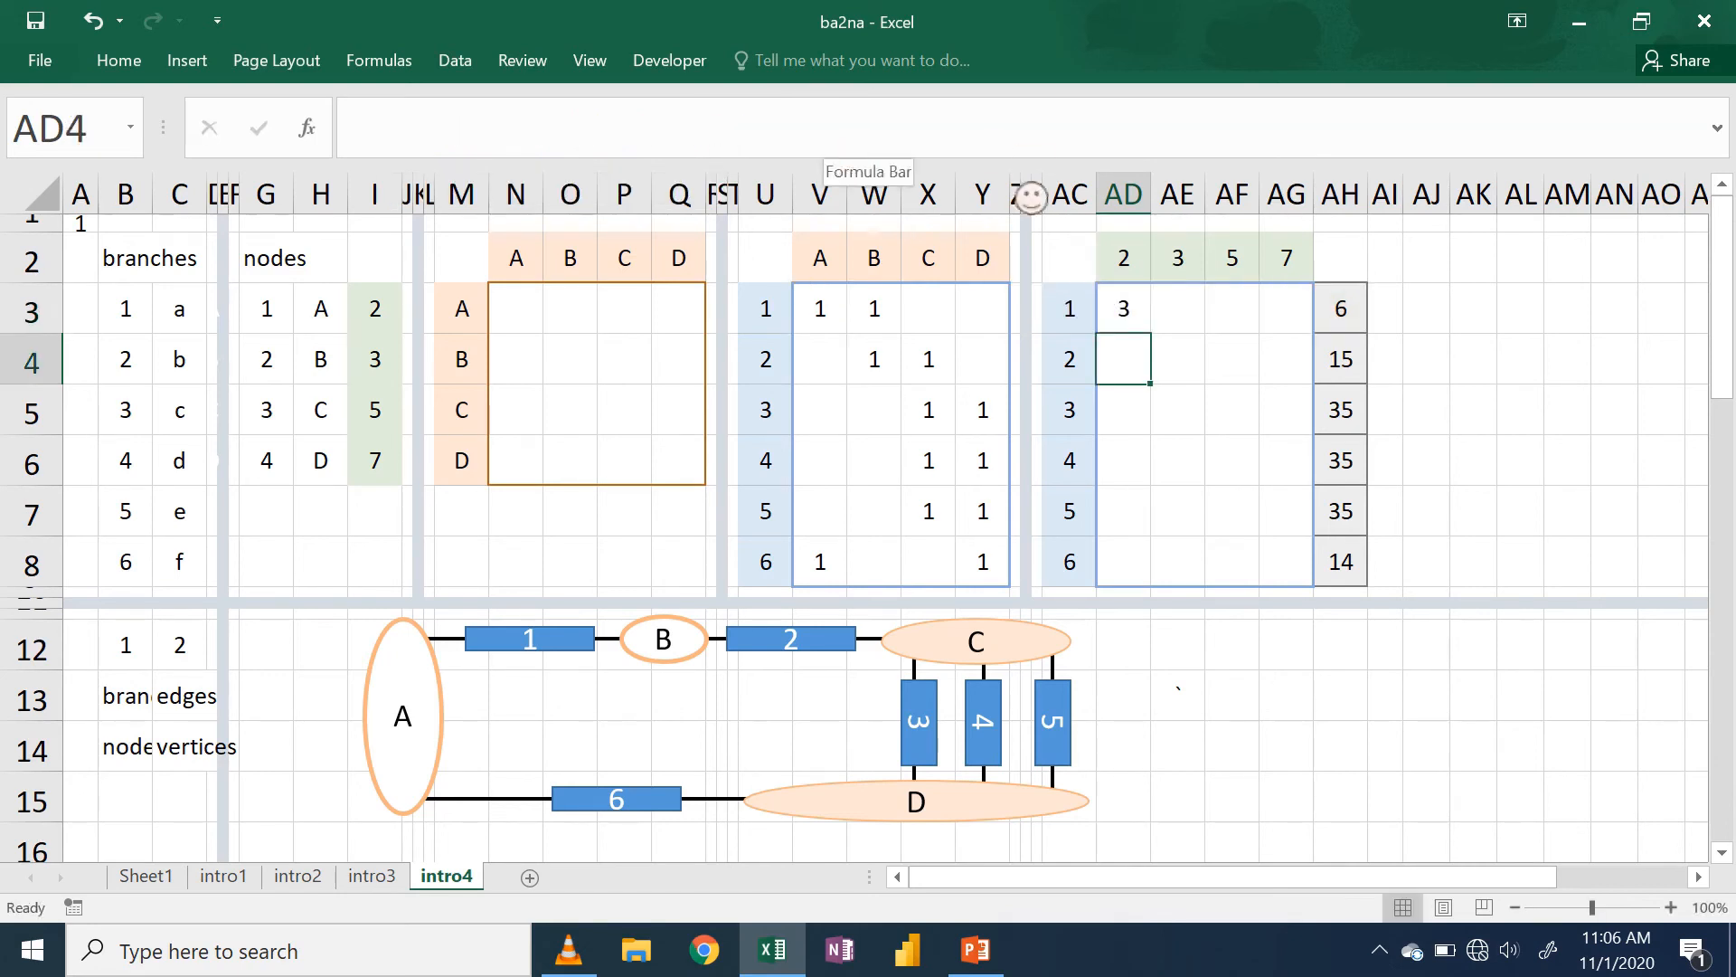
- Copy the AD3 formula into the whole range AD3:AG8, pasting formulas only so the borders stay intact
click(1136, 325)
key(ctrl+c)
key(shift+Right)
key(shift+Right)
key(shift+Right)
key(shift+Down)
key(shift+Down)
key(shift+Down)
key(shift+Down)
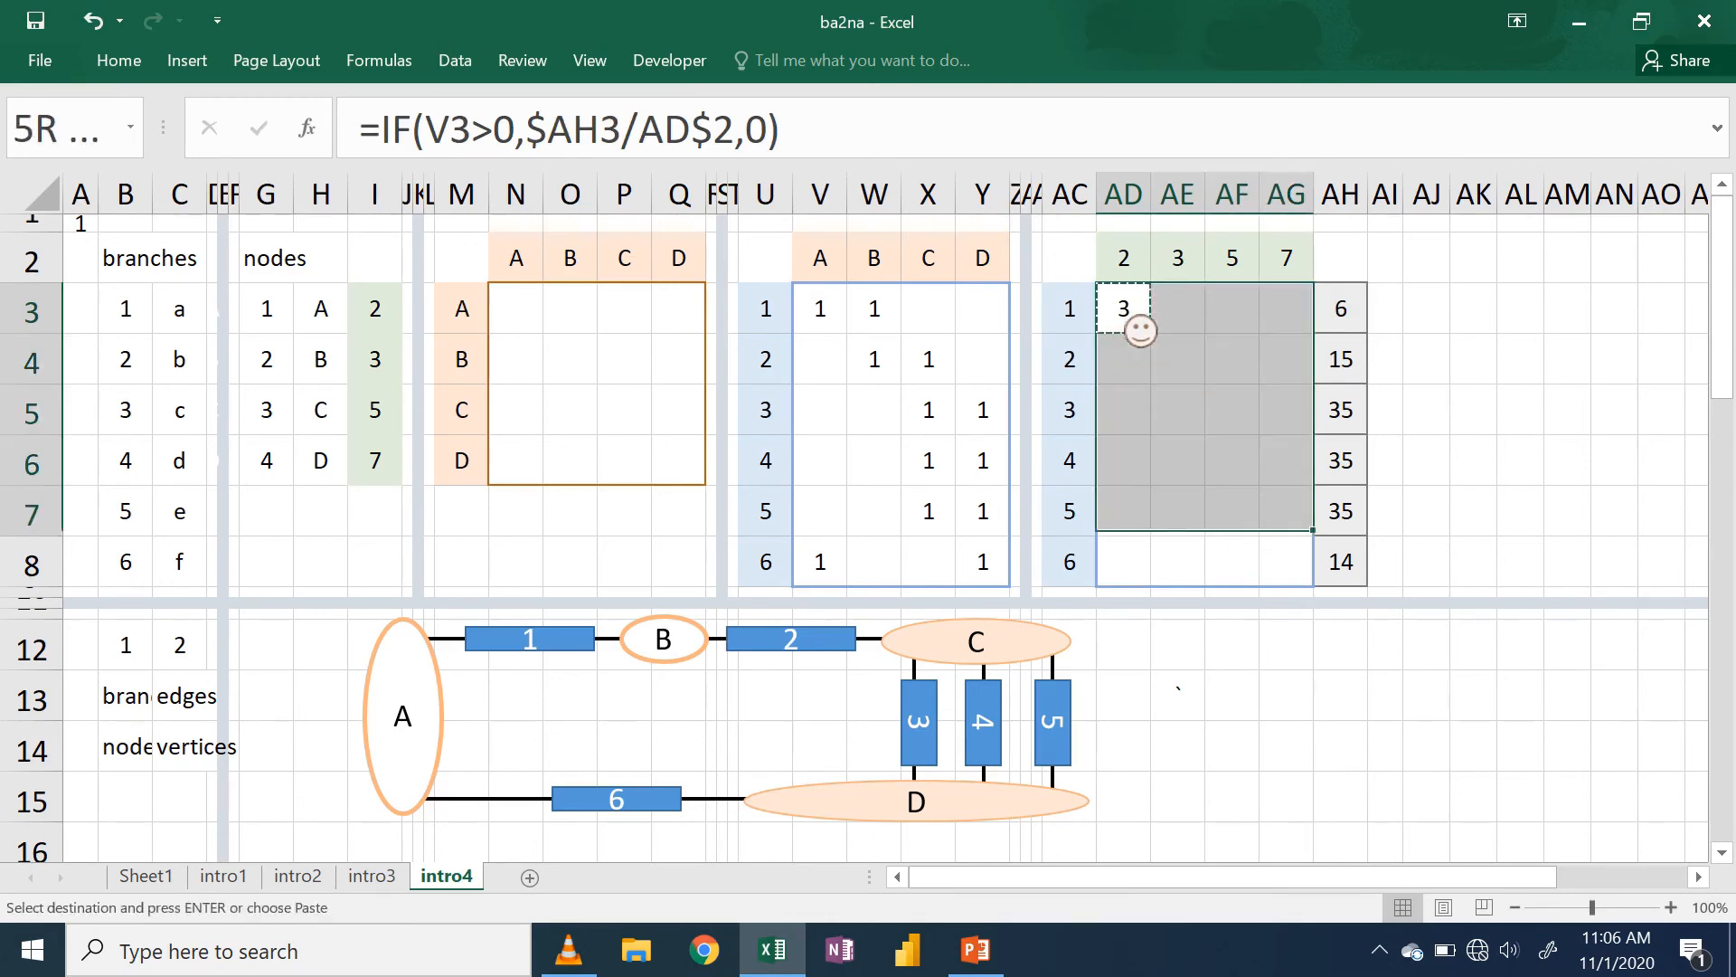
key(shift+Down)
click(143, 67)
click(29, 155)
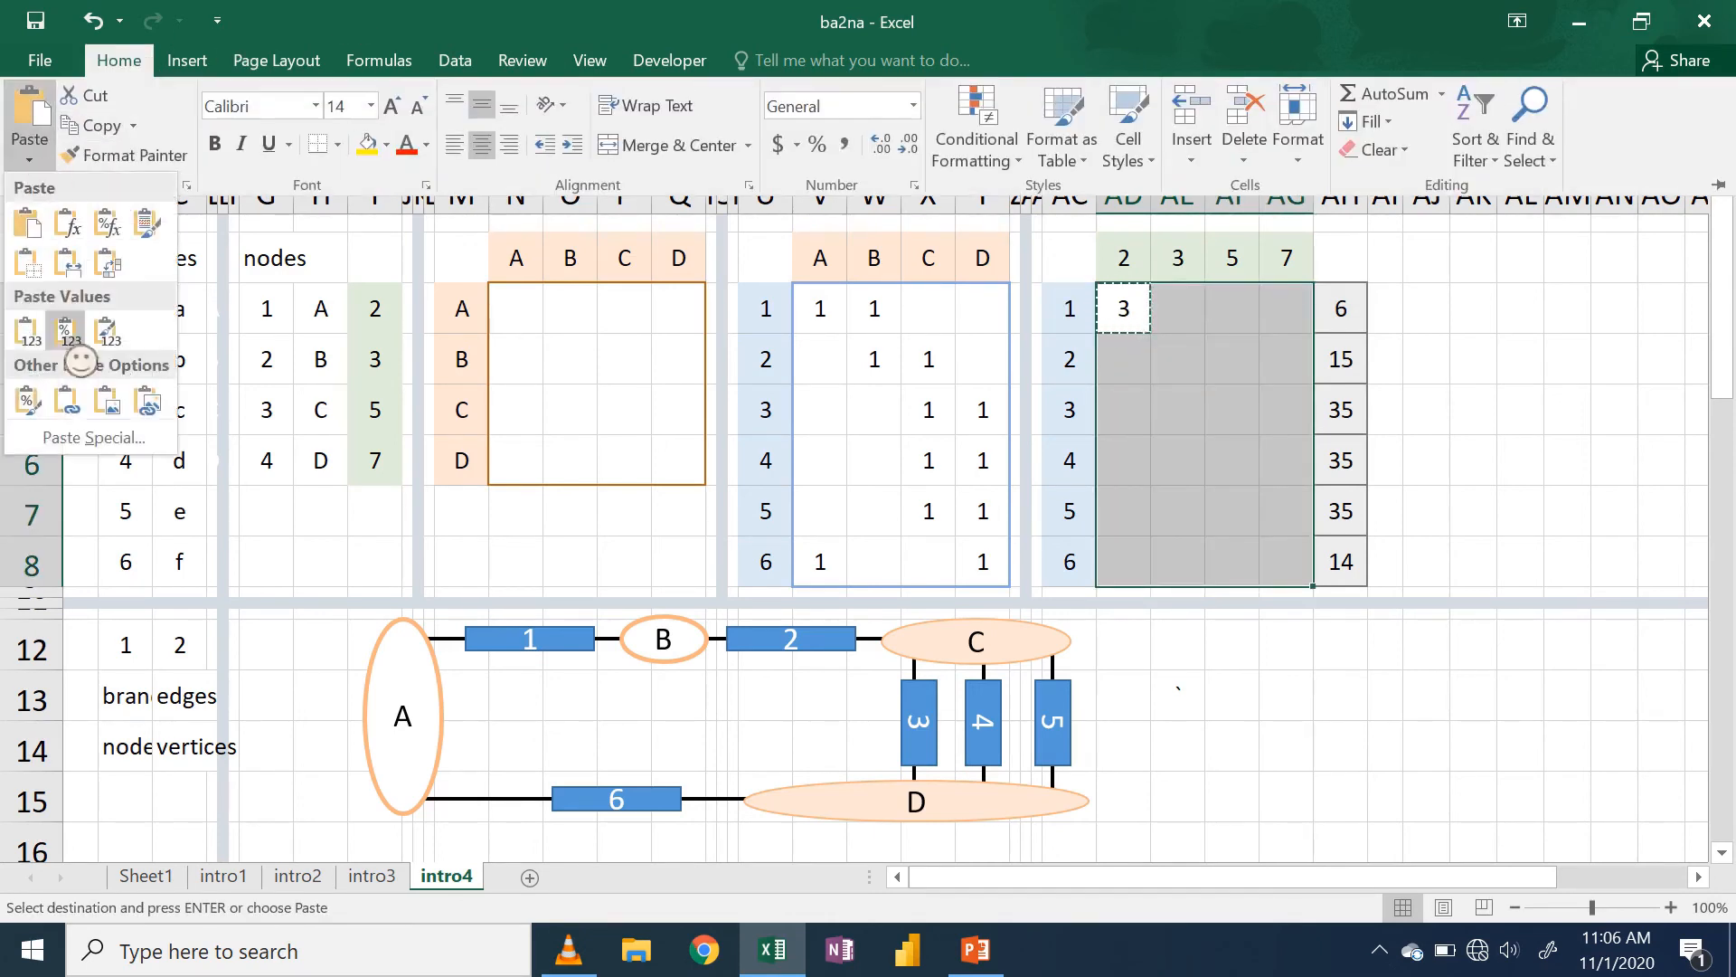
click(82, 432)
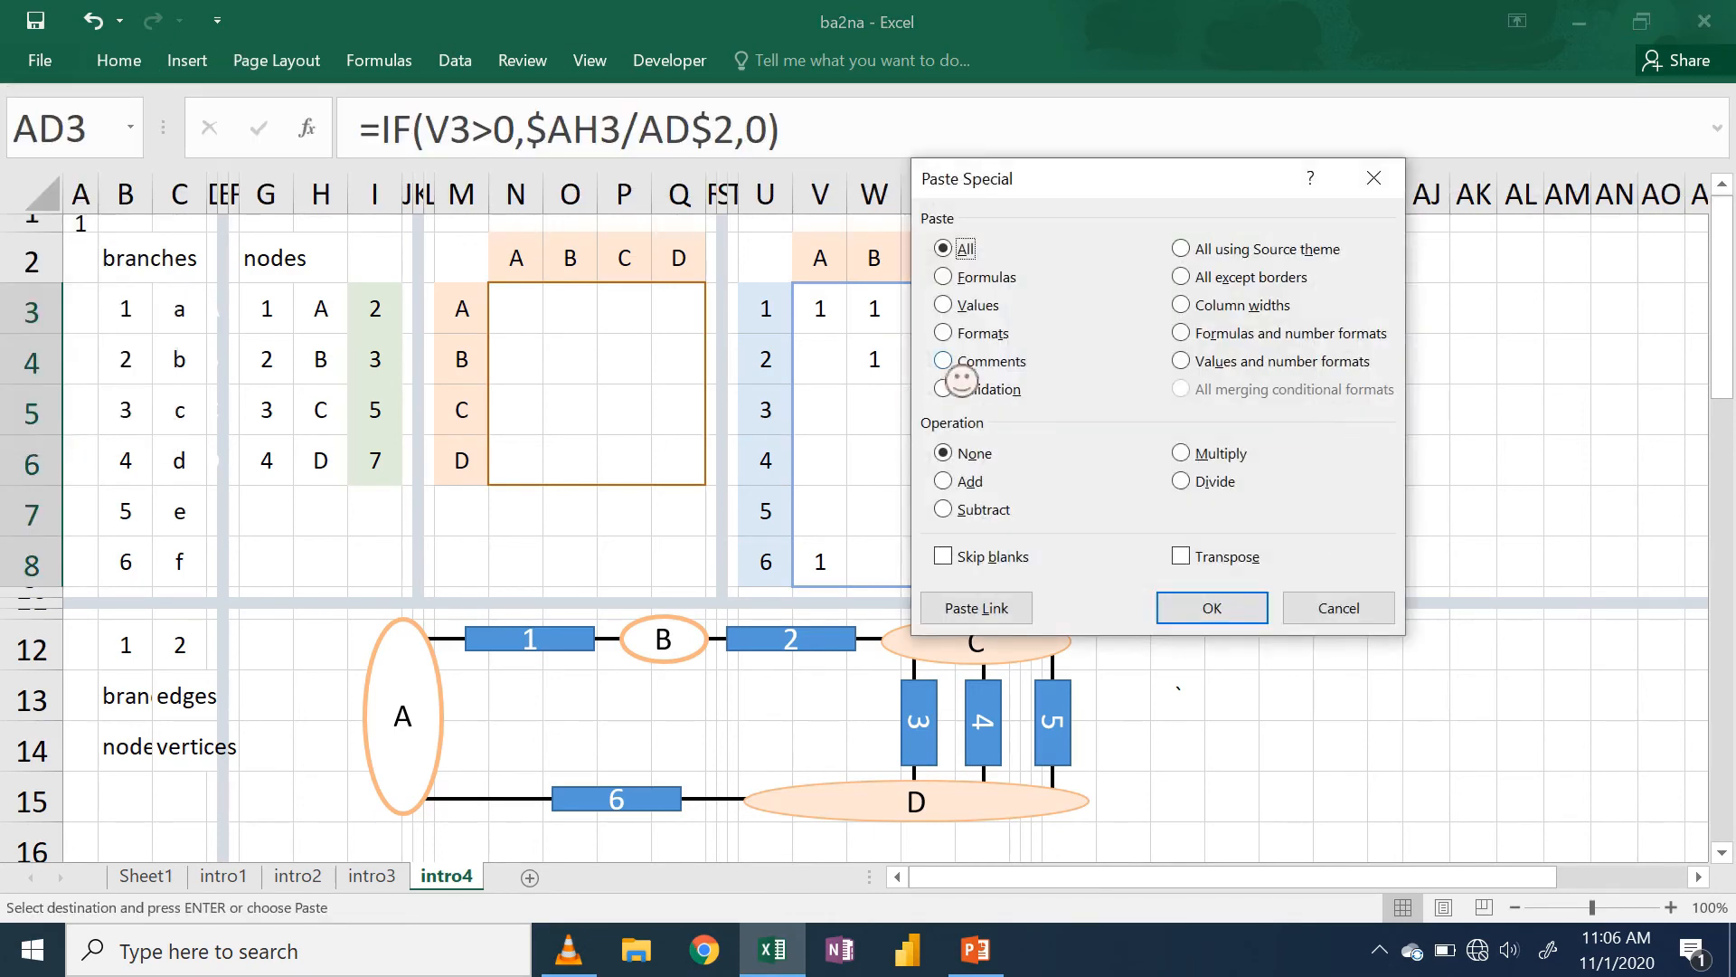
click(943, 277)
click(1210, 610)
click(1521, 480)
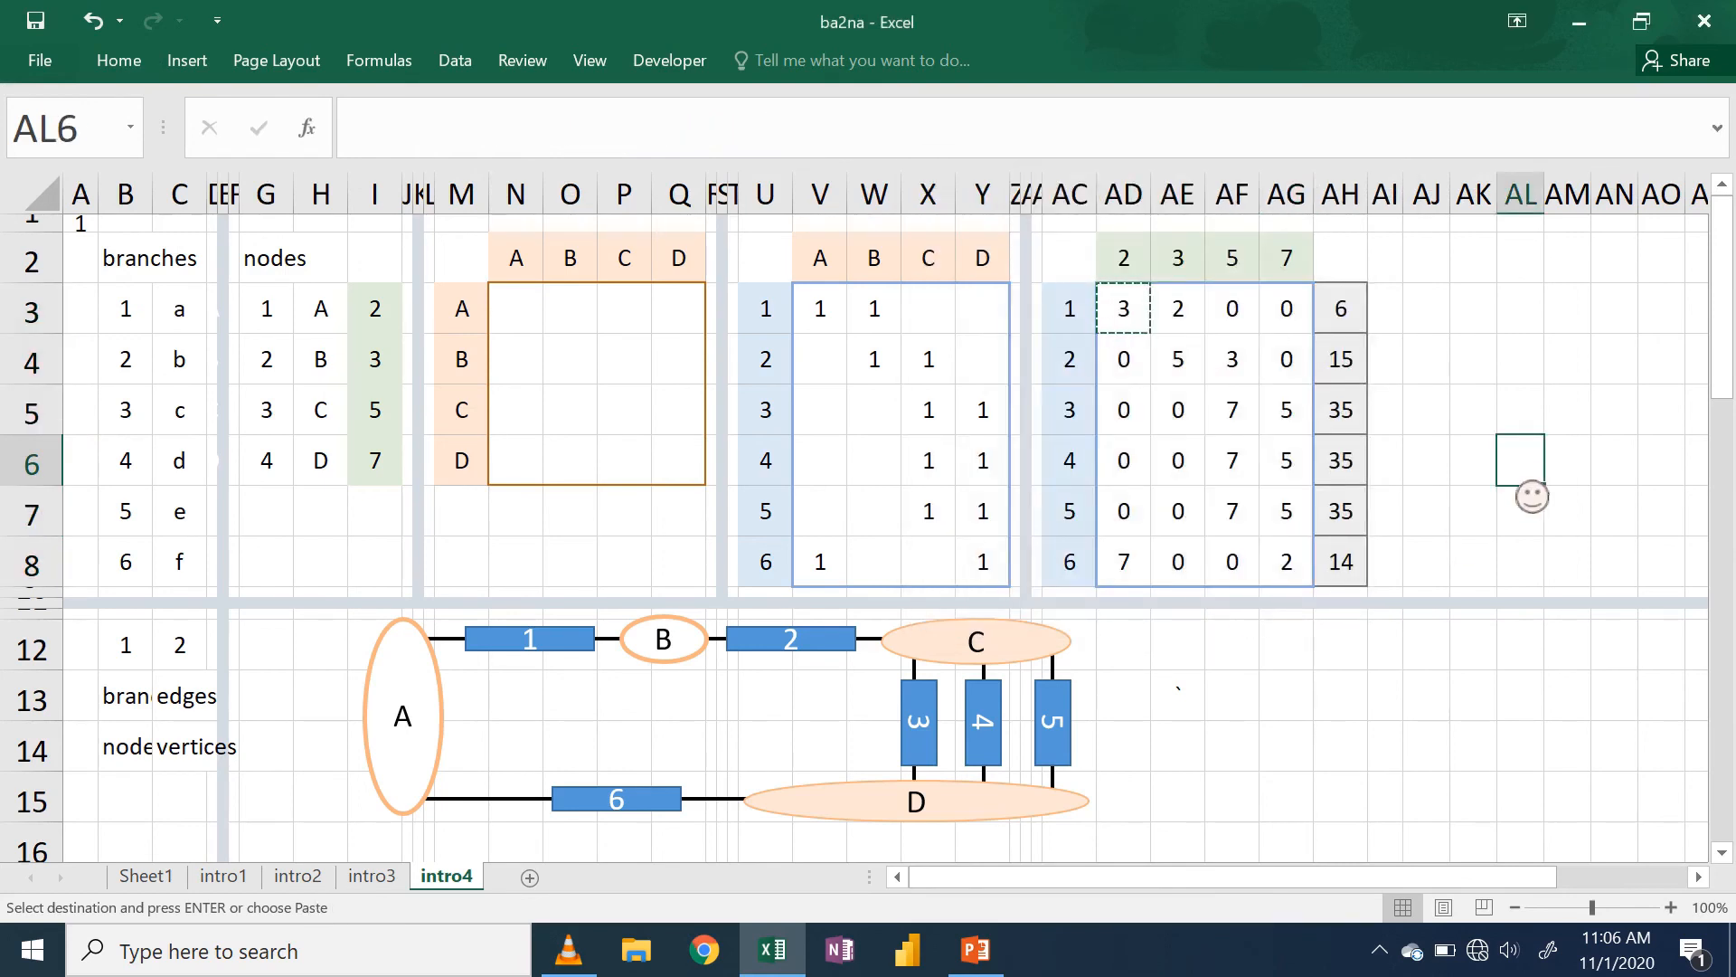
key(Escape)
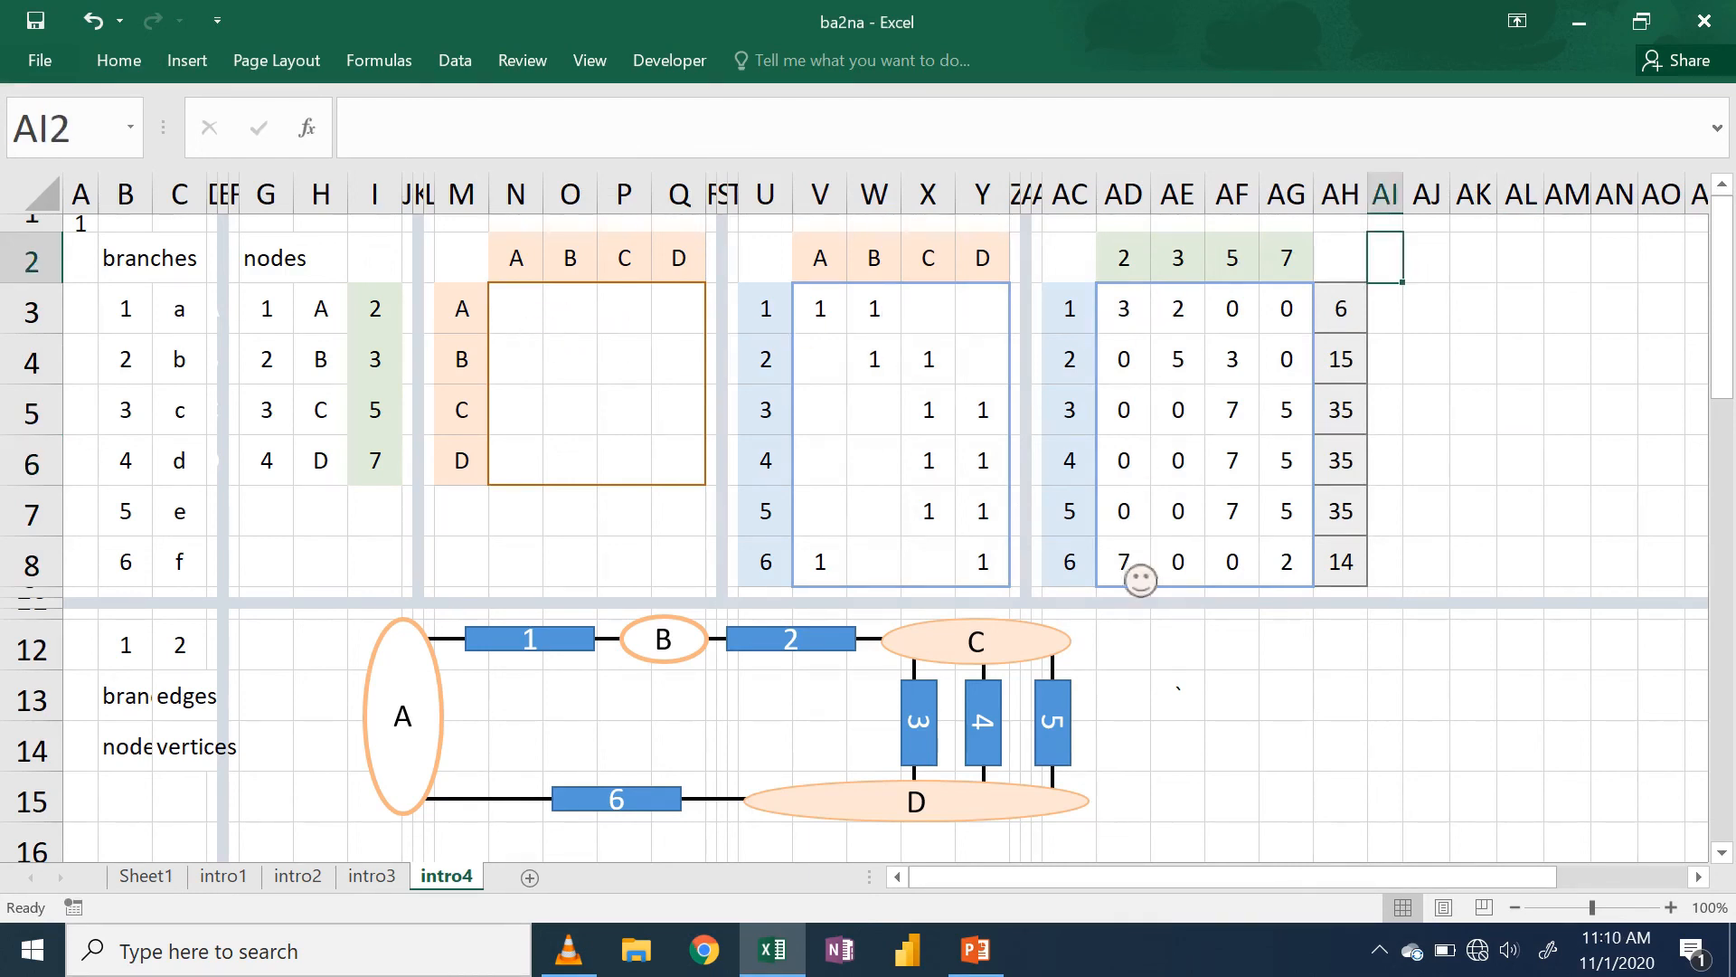
- Fill the node-to-node matrix N3:Q6 with a formula entered in N3 that counts the branches joining each pair of nodes
click(529, 321)
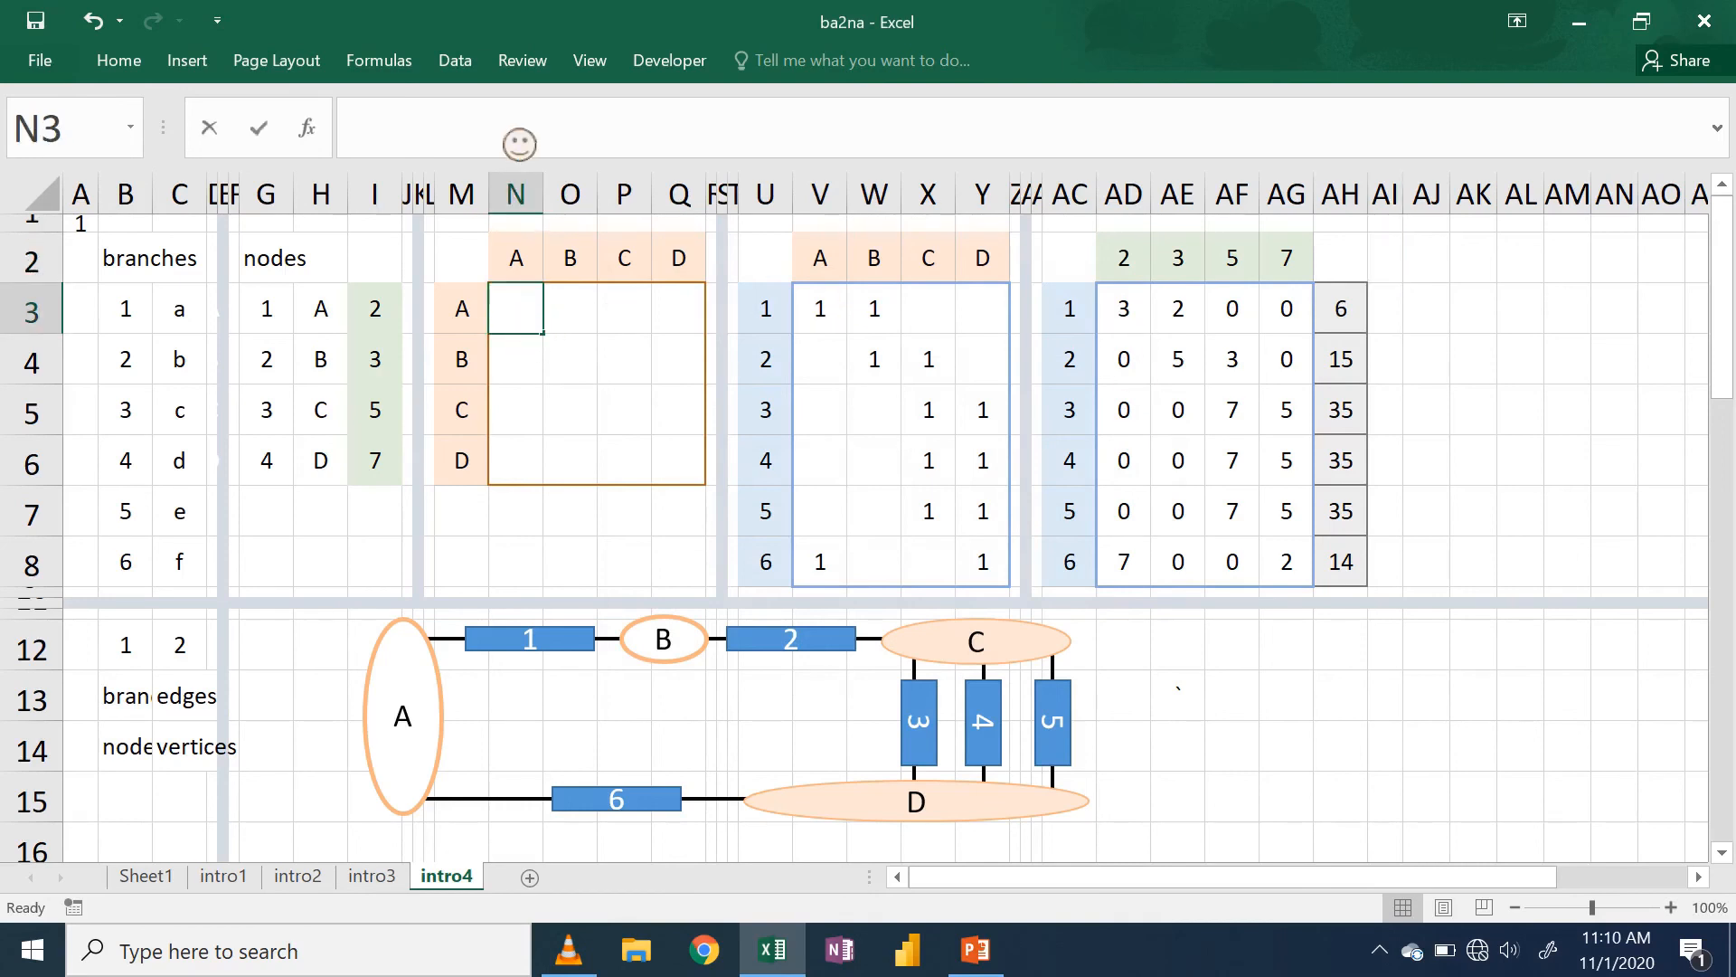
text(=)
key(ctrl+v)
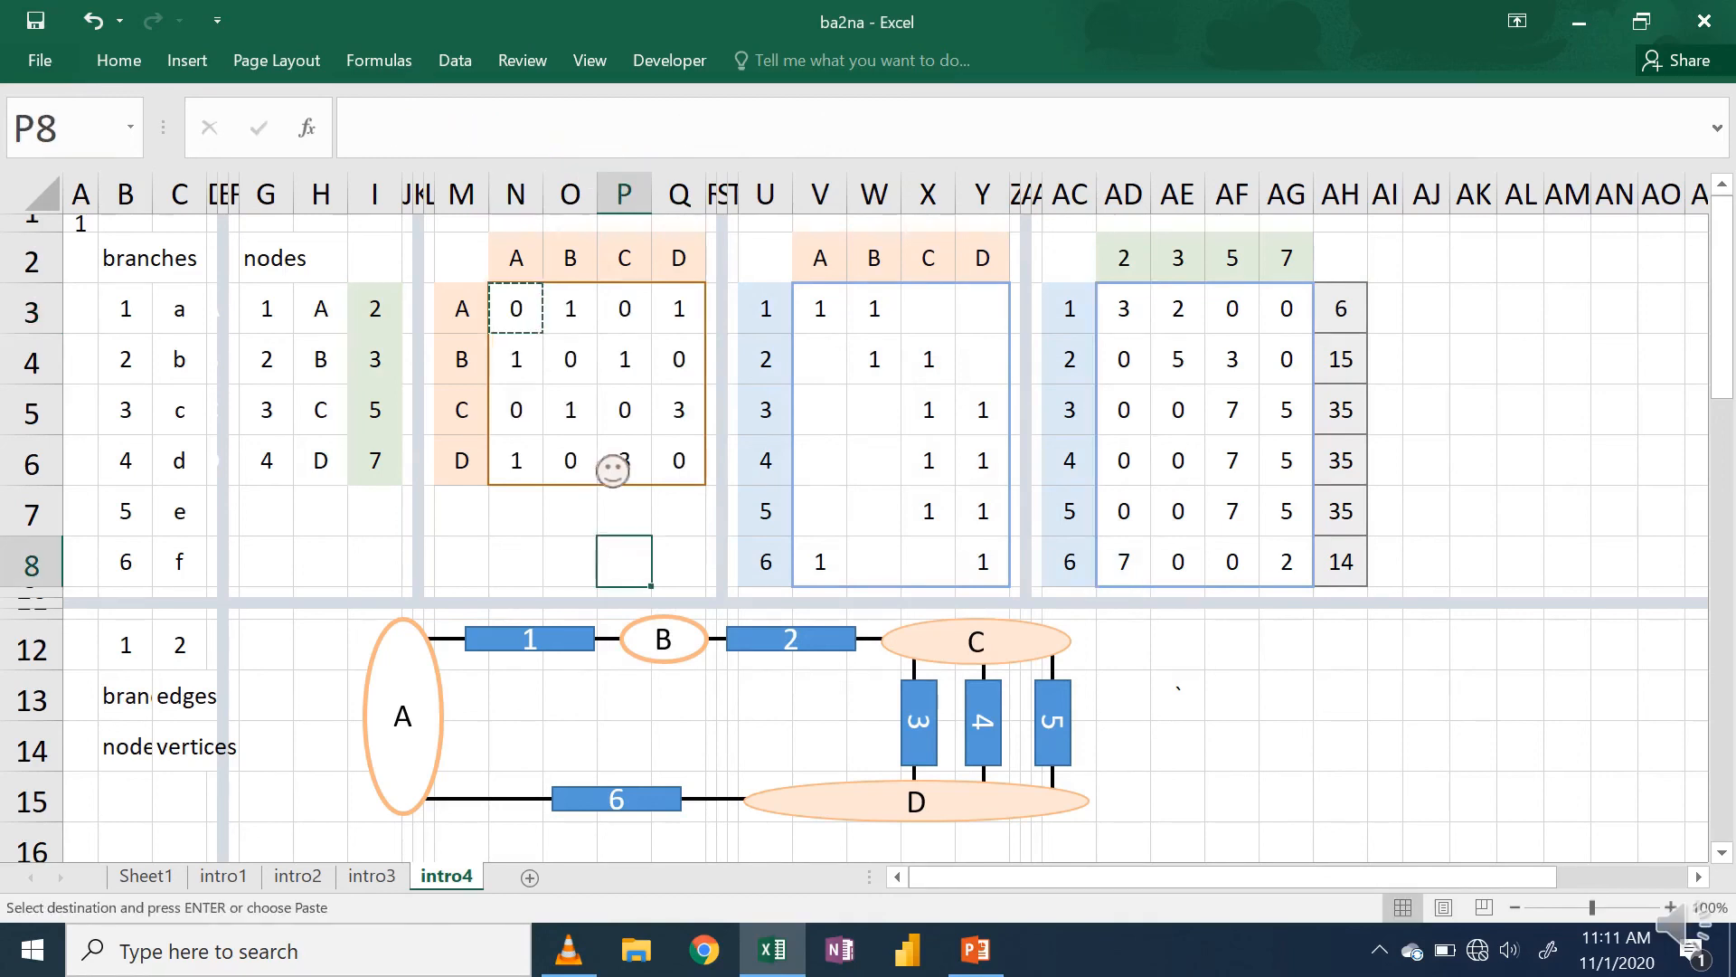
key(Escape)
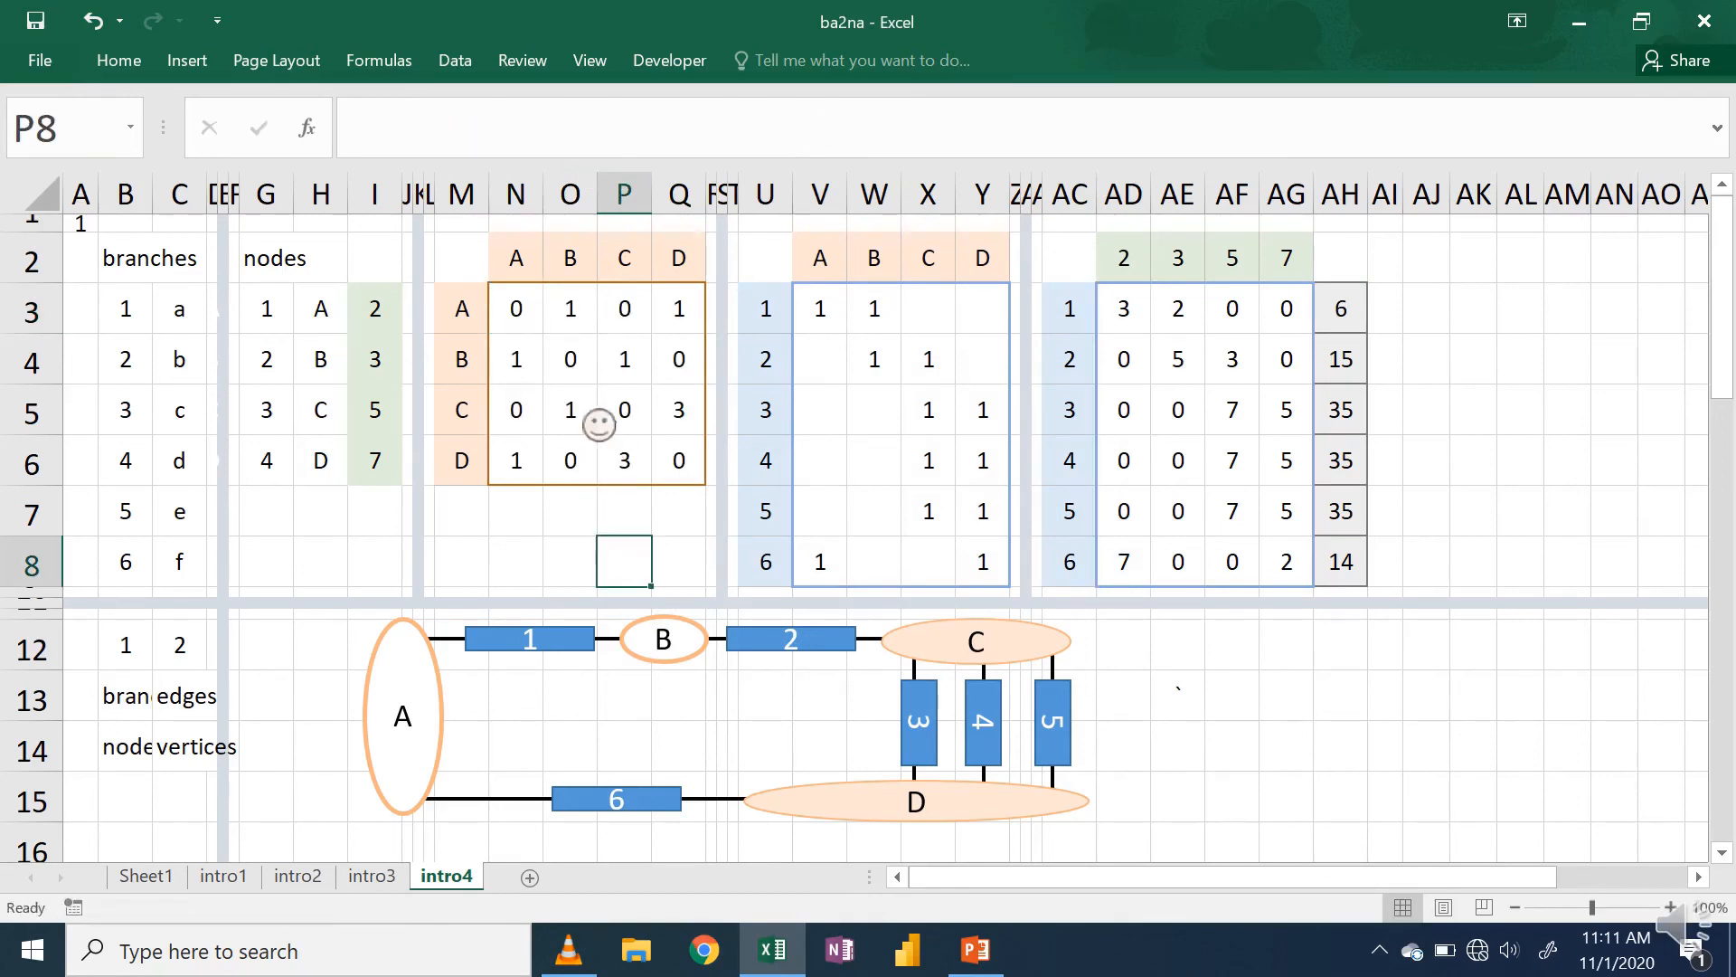